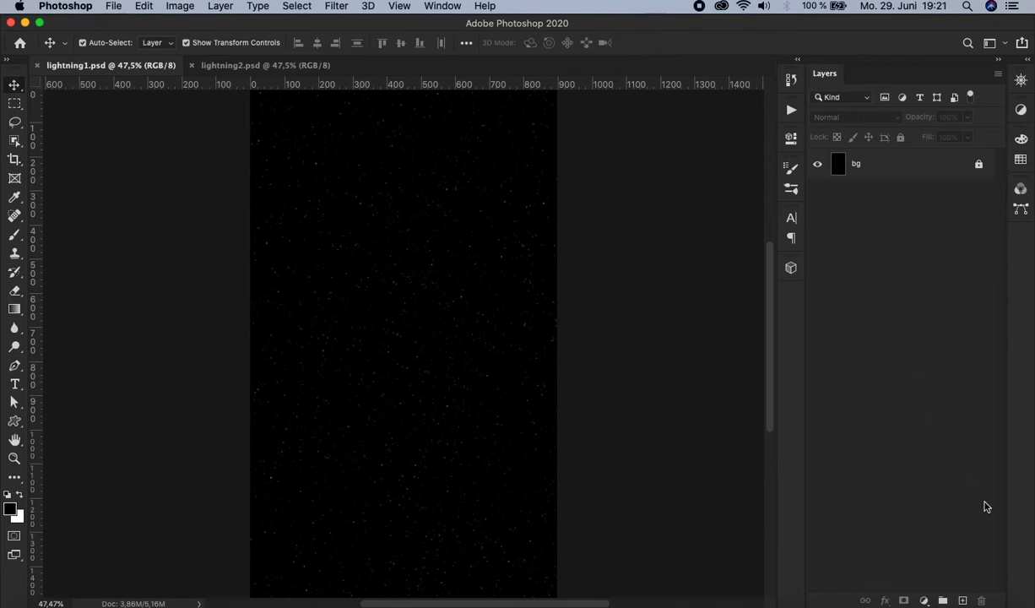
Step: Add a Gradient Fill layer using the black-to-white preset, angle 0, scale 20% and dither
left_click(924, 600)
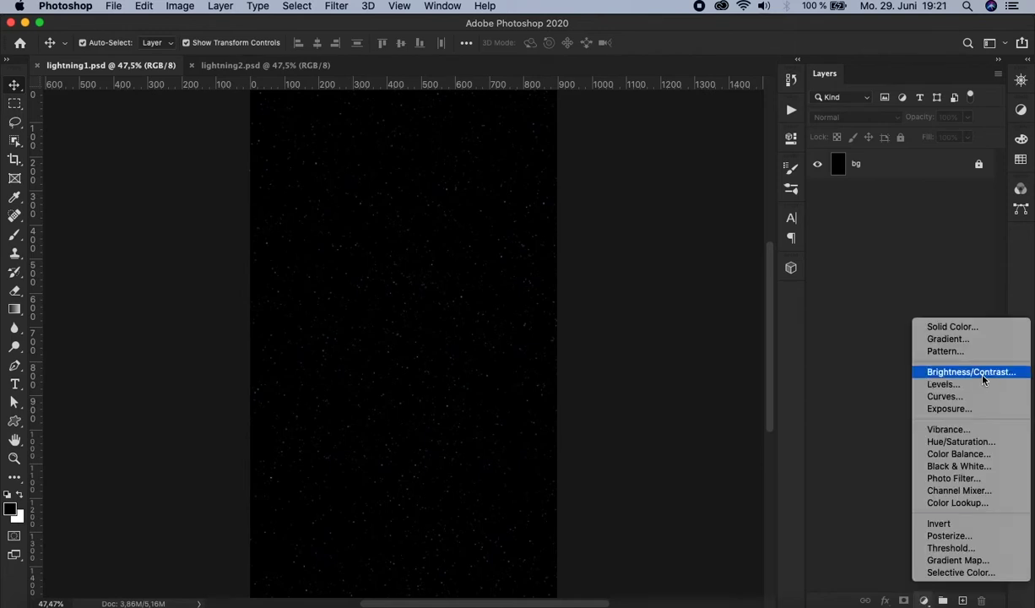
left_click(978, 341)
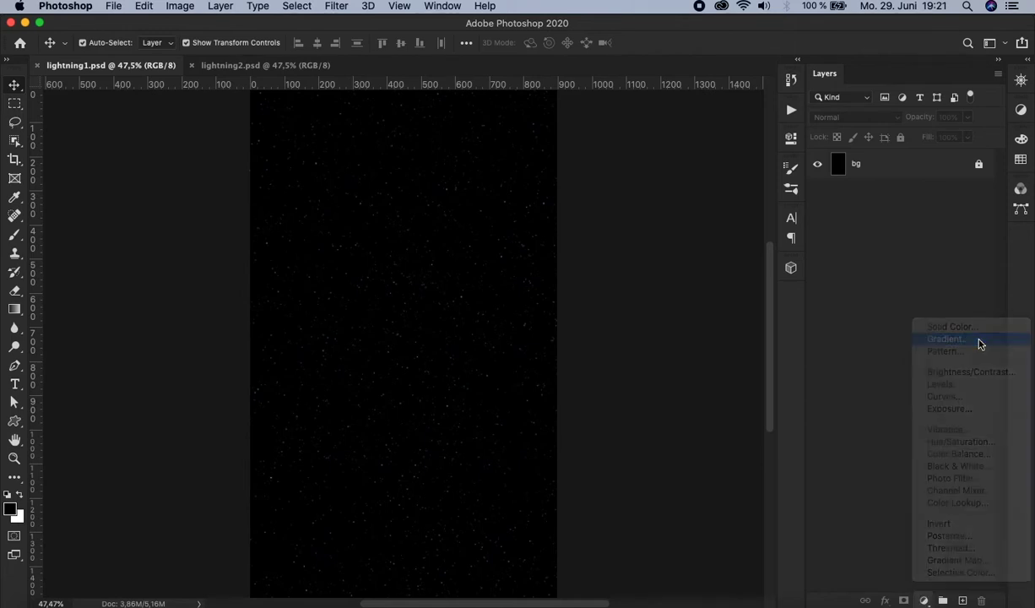
left_click(686, 48)
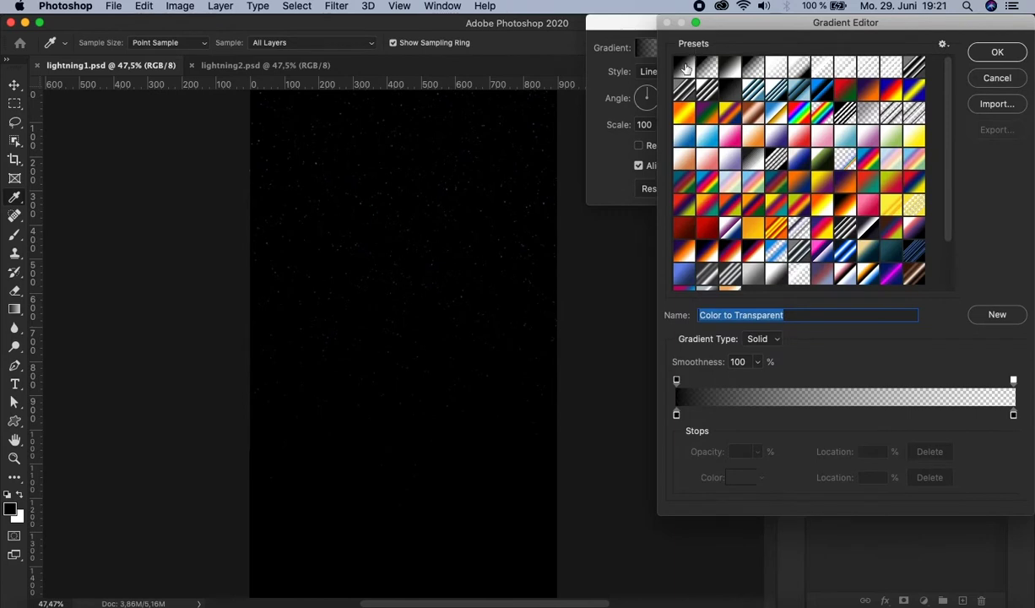
left_click(685, 67)
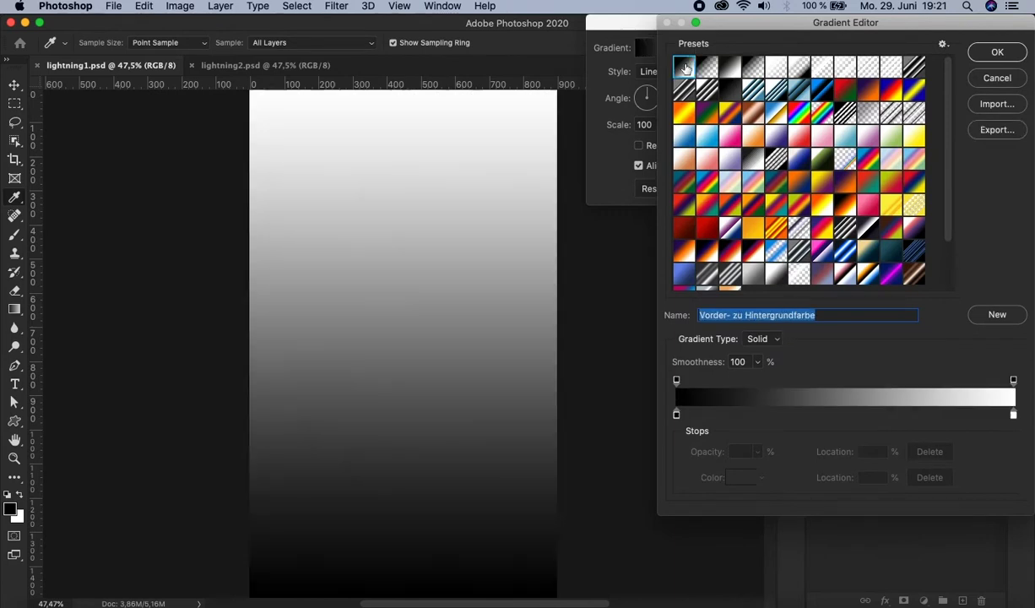
left_click(999, 52)
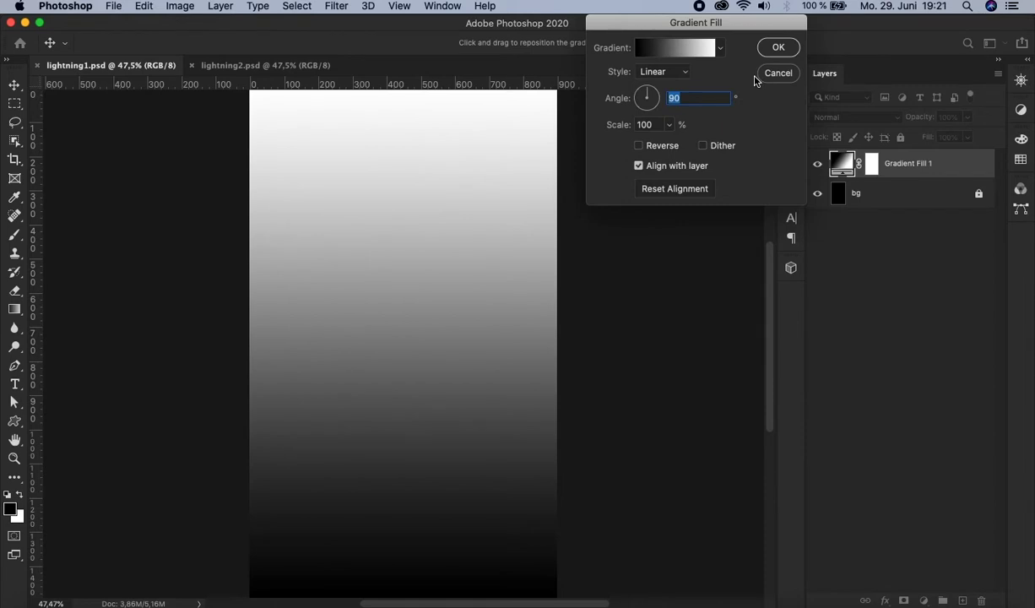
type("0")
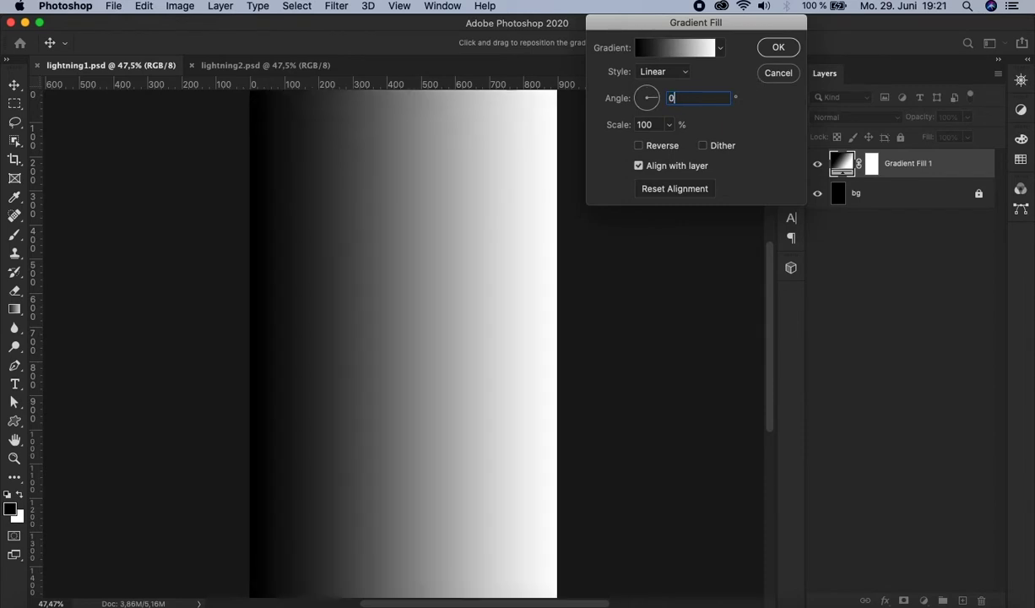
double_click(655, 125)
type("20")
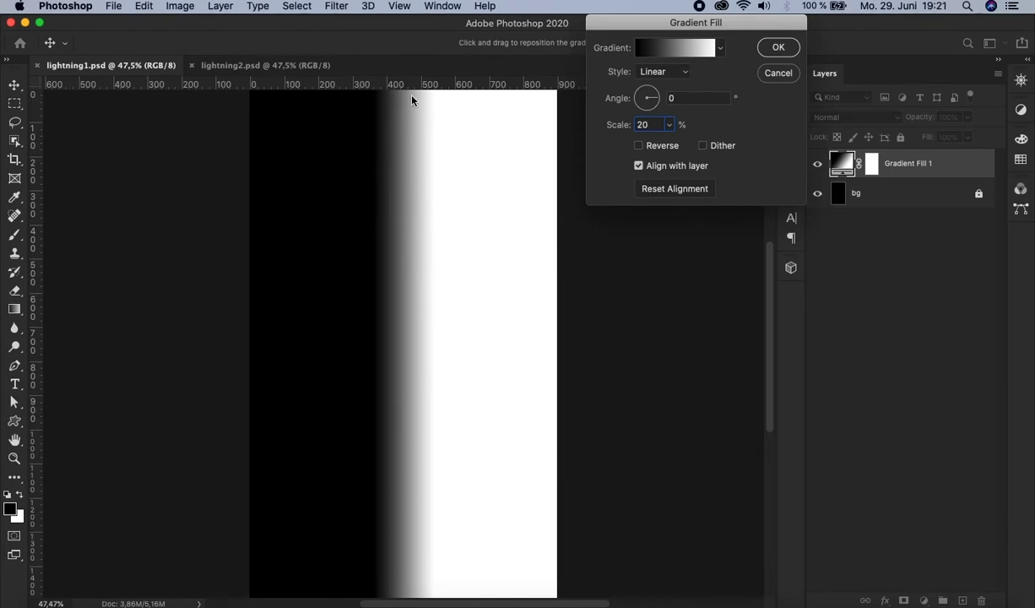
left_click(419, 405)
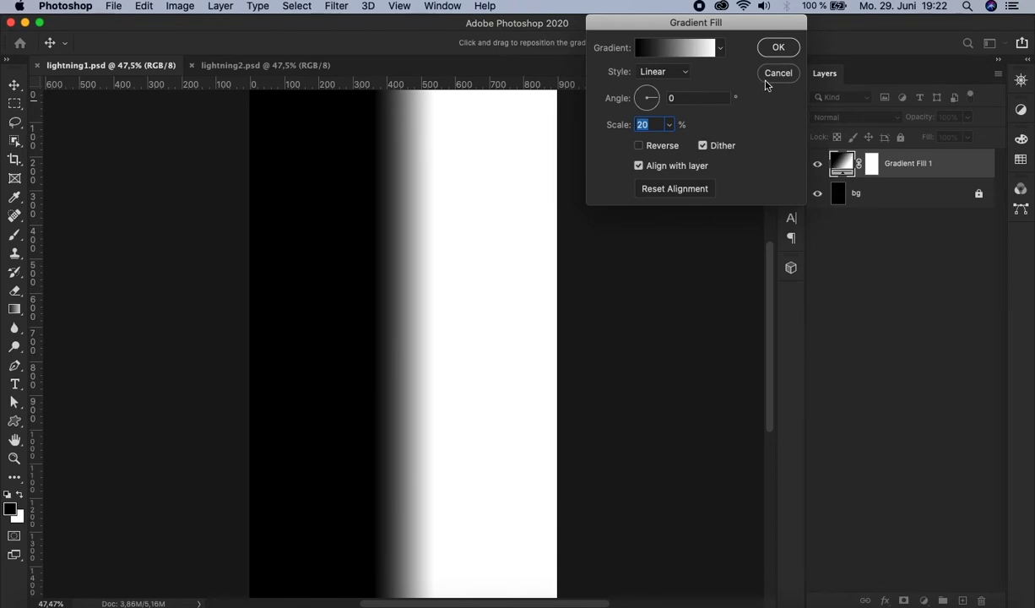
left_click(751, 46)
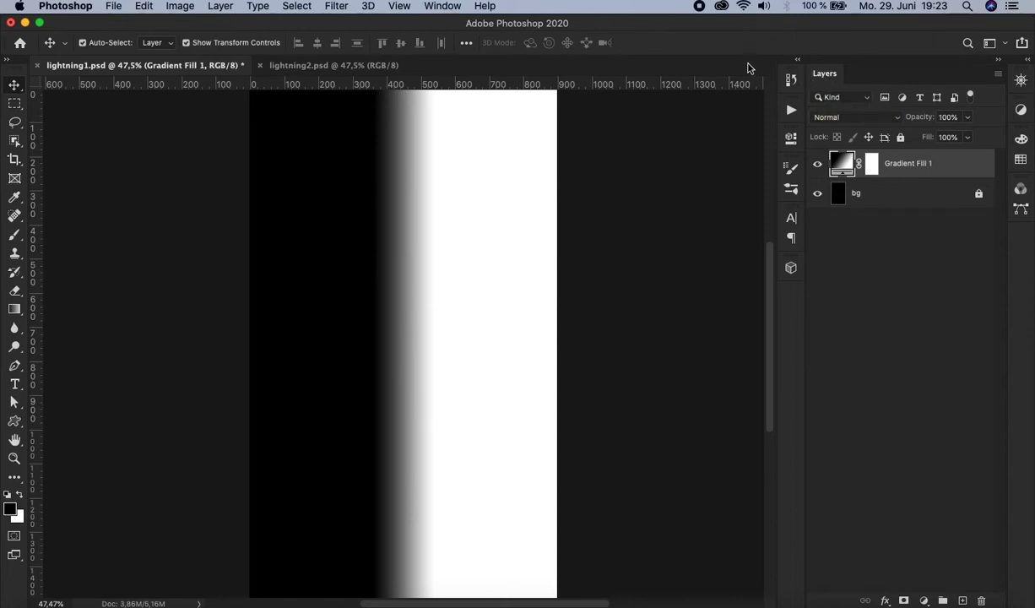
Step: Show the Actions panel and start recording a new action named 'lightning'
left_click(442, 6)
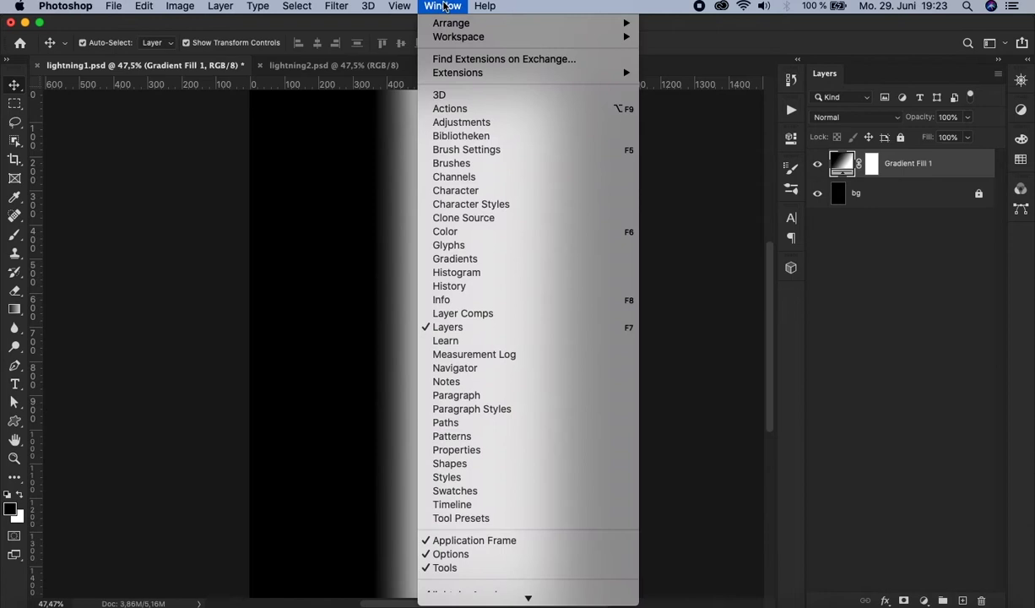
left_click(477, 108)
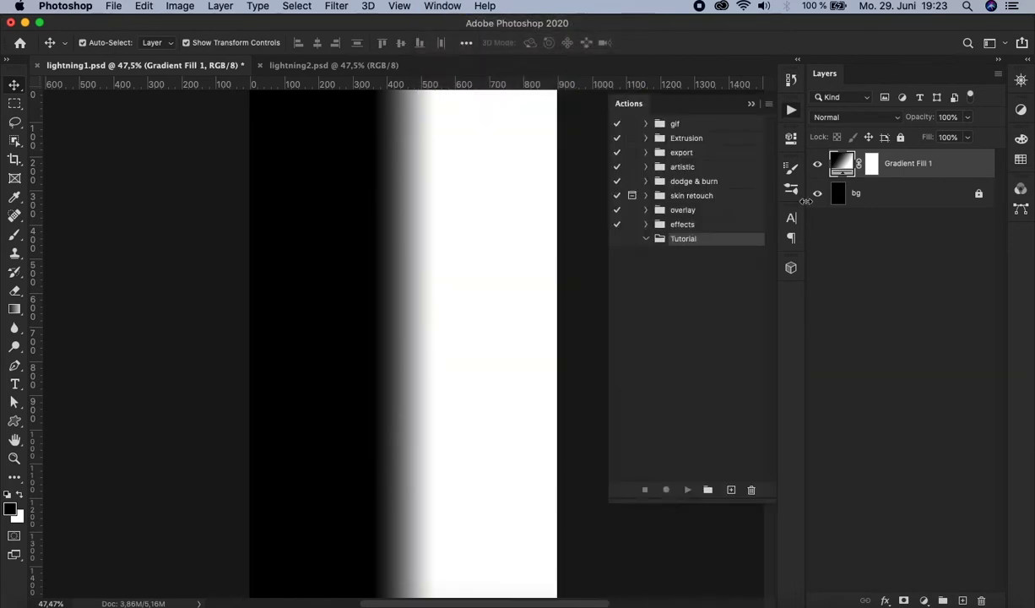
left_click(731, 490)
key("BackSpace")
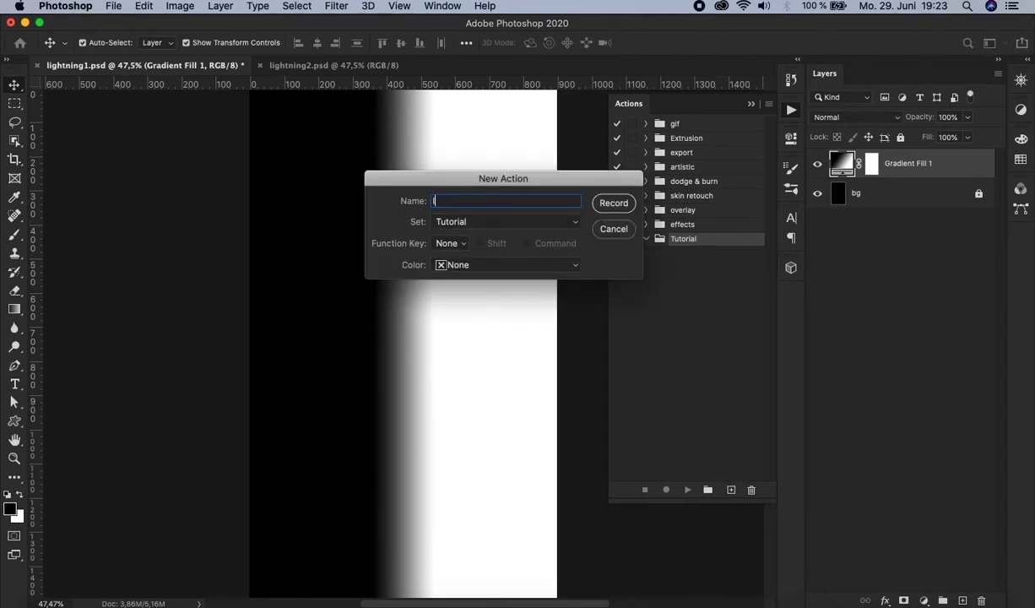
type("lighting")
left_click(452, 201)
type("n")
key("Return")
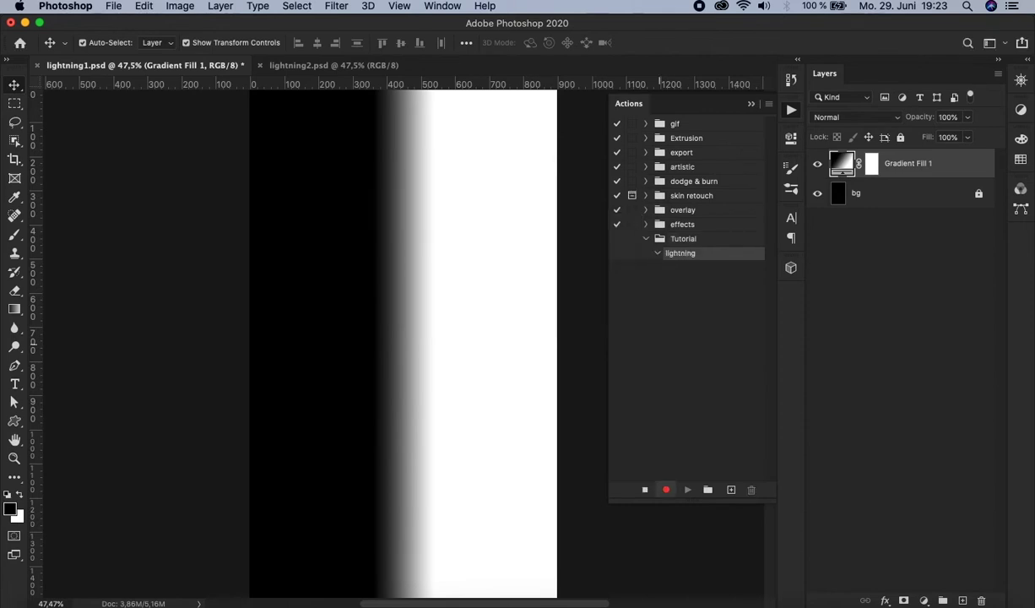
Step: Convert Gradient Fill 1 to a smart object and rename the layer bolt1
left_click(791, 110)
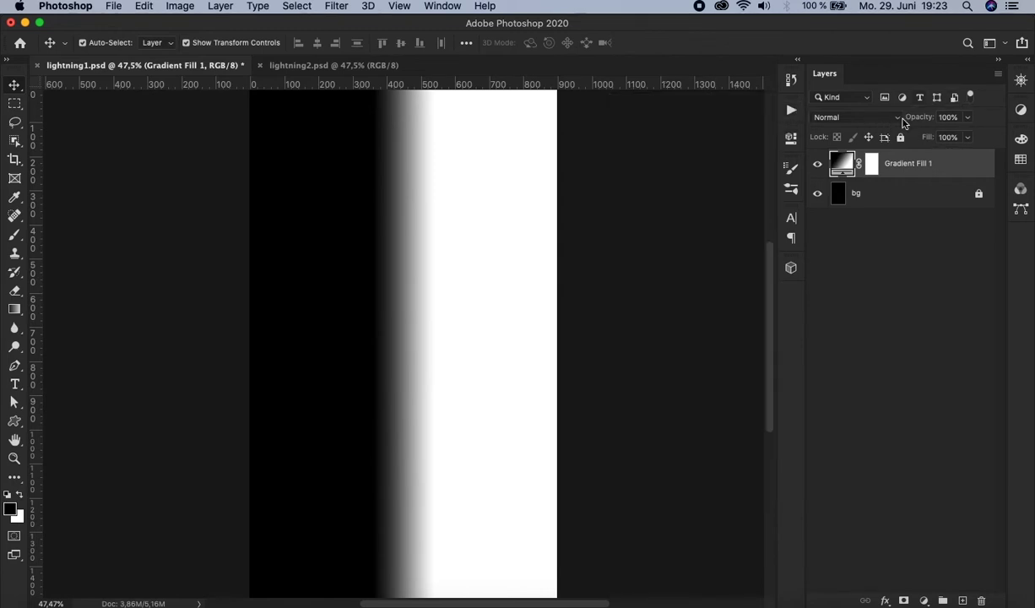
right_click(918, 161)
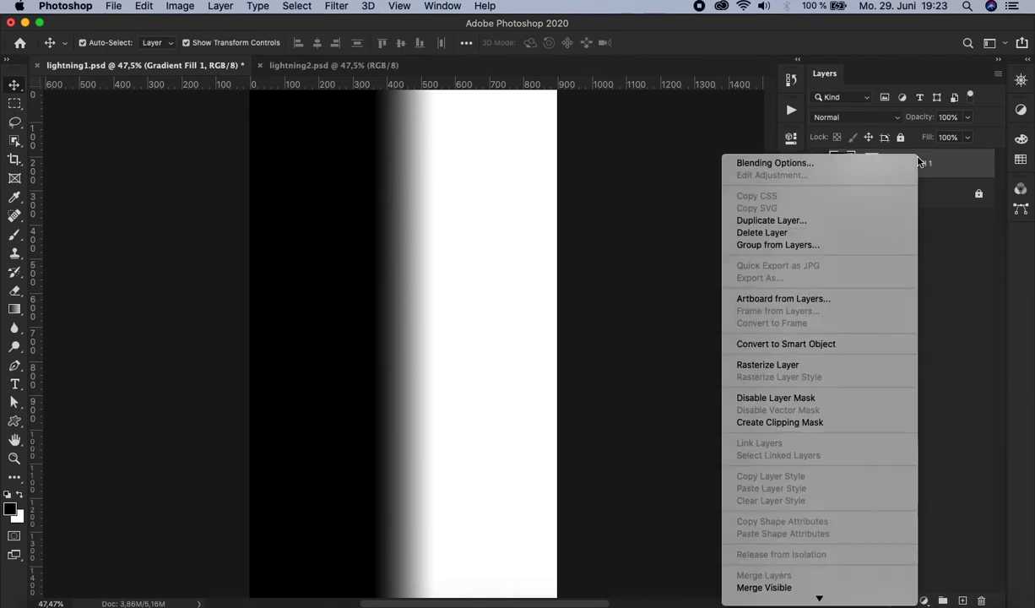
left_click(856, 348)
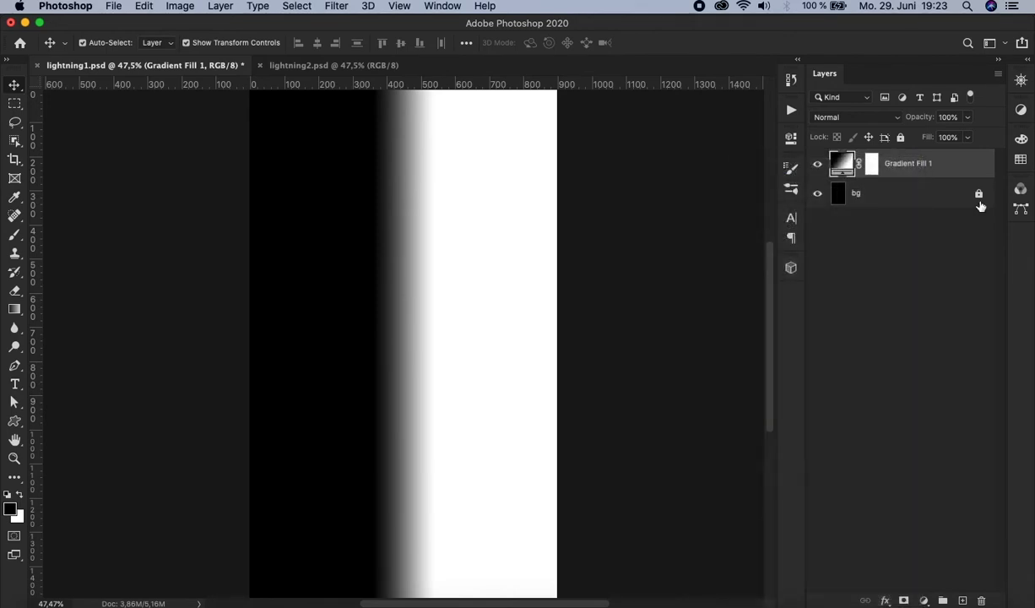
double_click(878, 163)
type("bolt1")
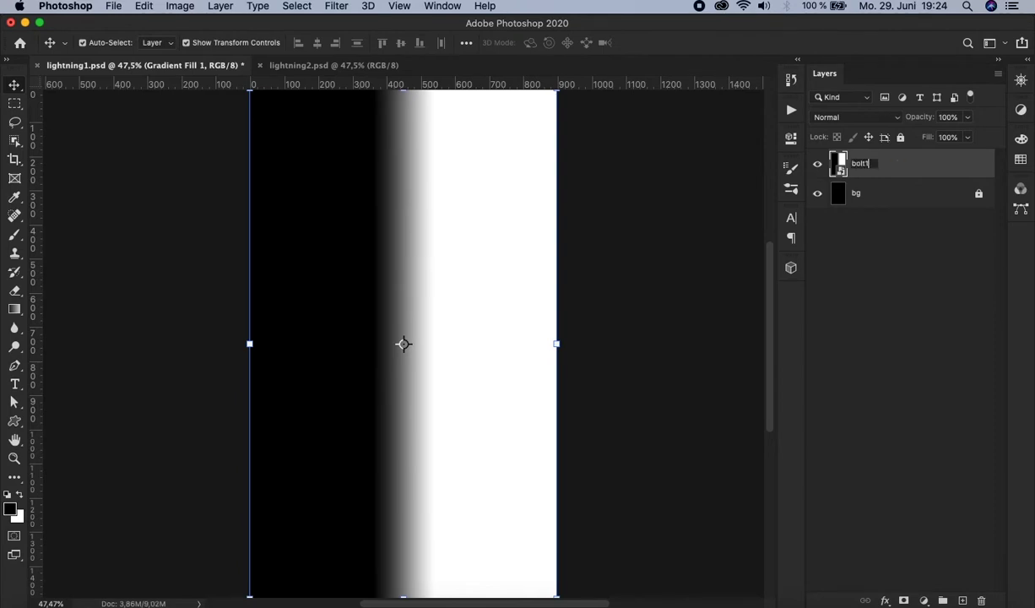
key("Return")
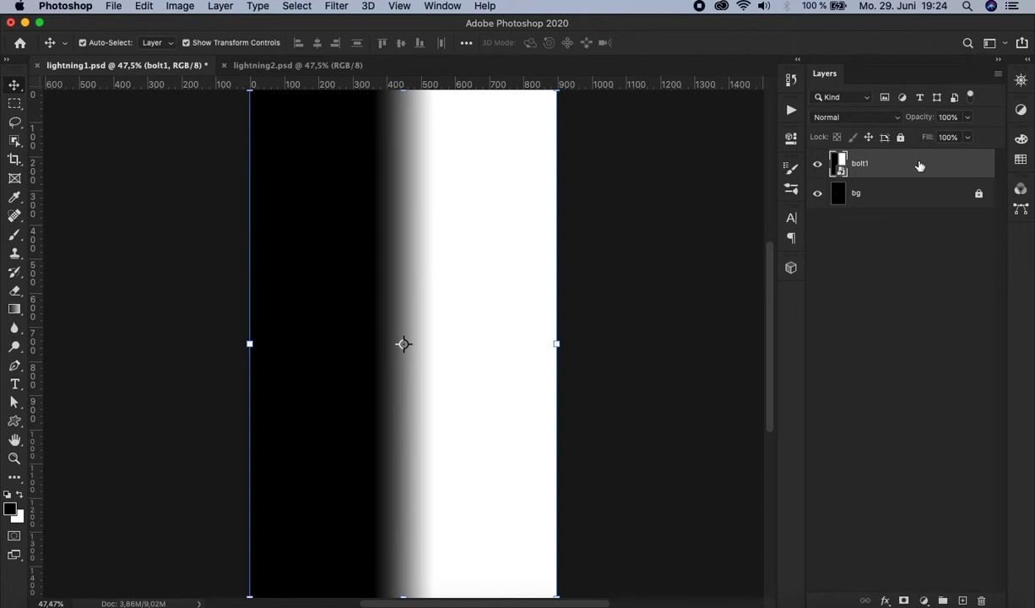
Step: Render Difference Clouds on bolt1, then invert them into a white crackle
left_click(333, 6)
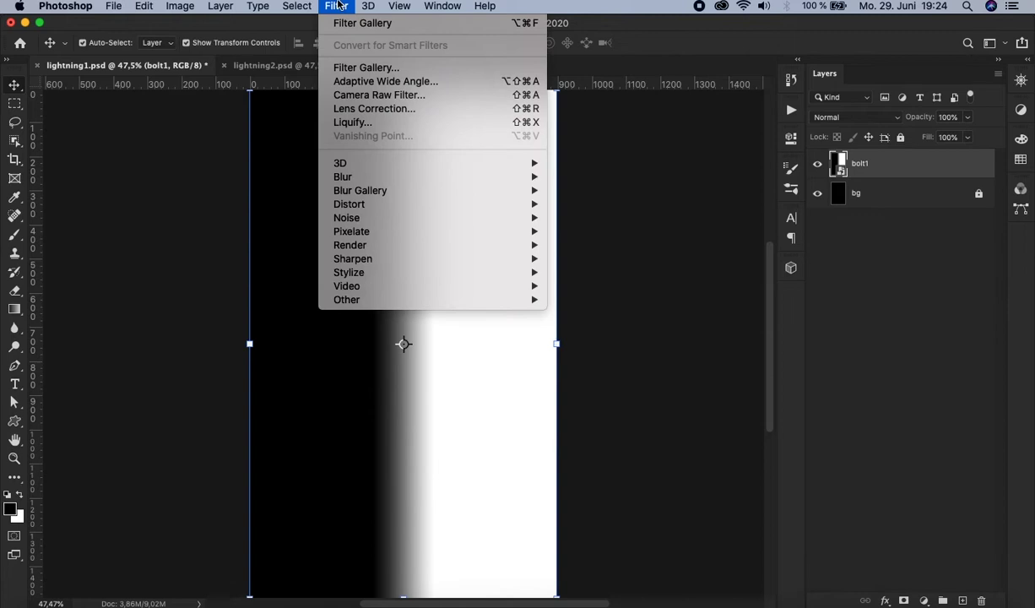
mouse_move(414, 244)
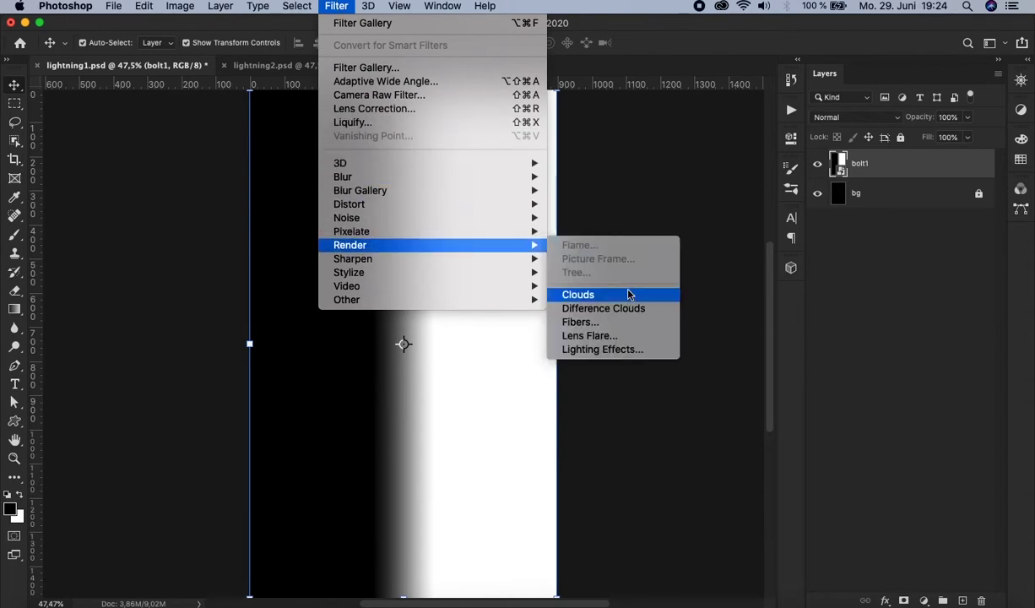
left_click(659, 316)
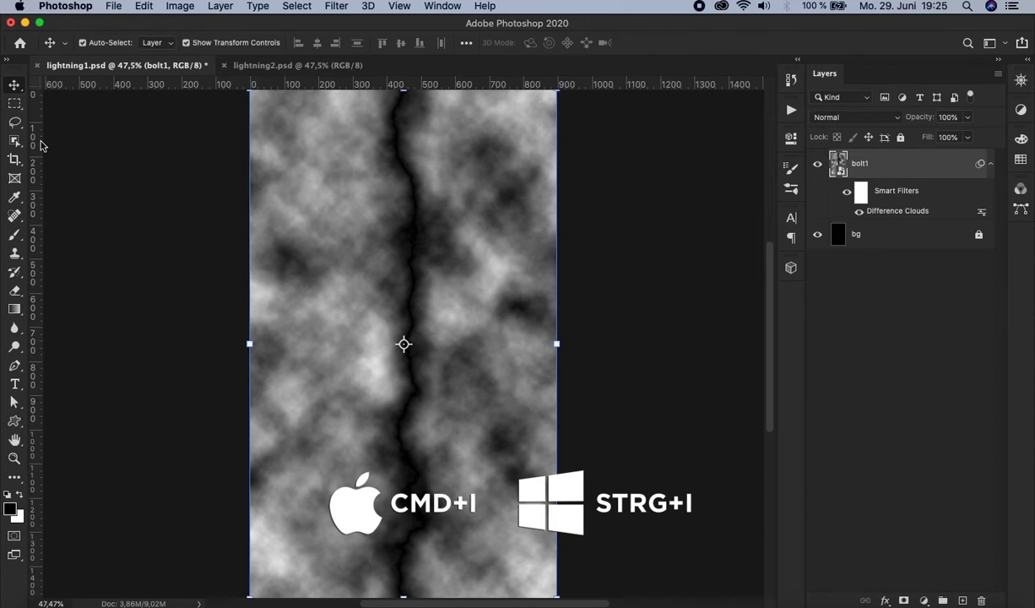
left_click(180, 6)
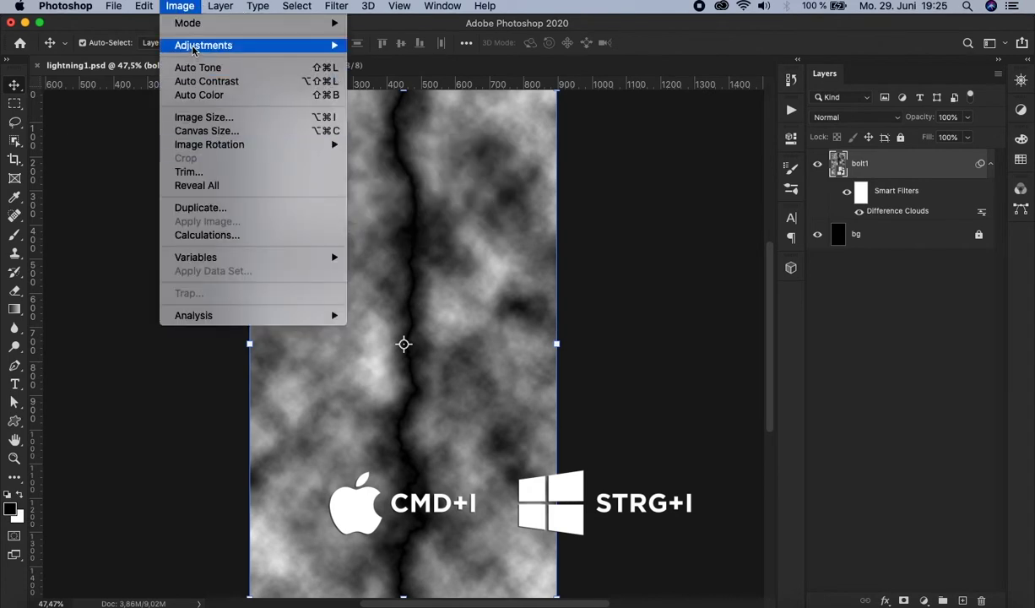
mouse_move(253, 44)
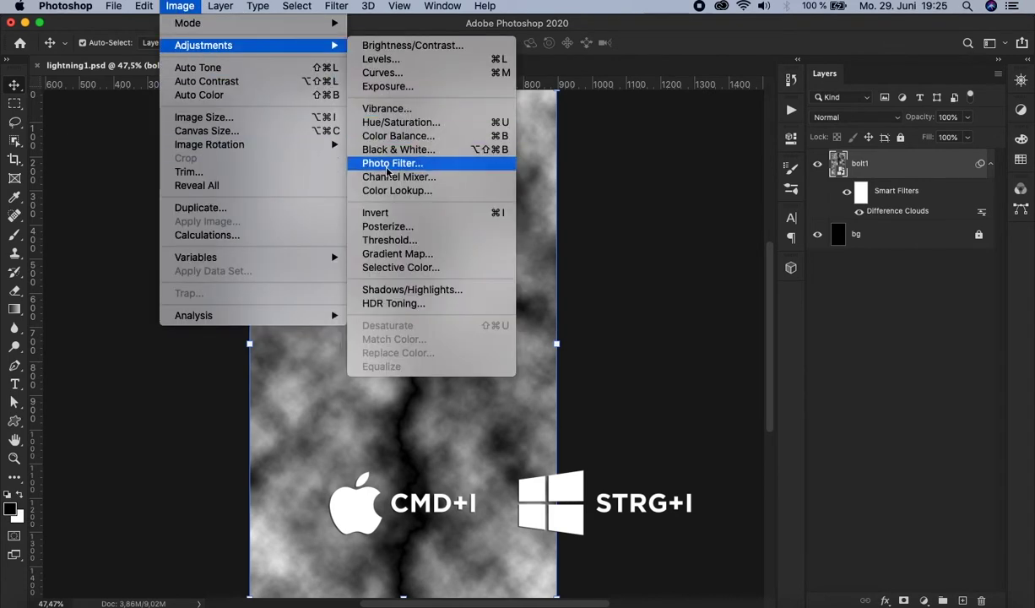
left_click(393, 212)
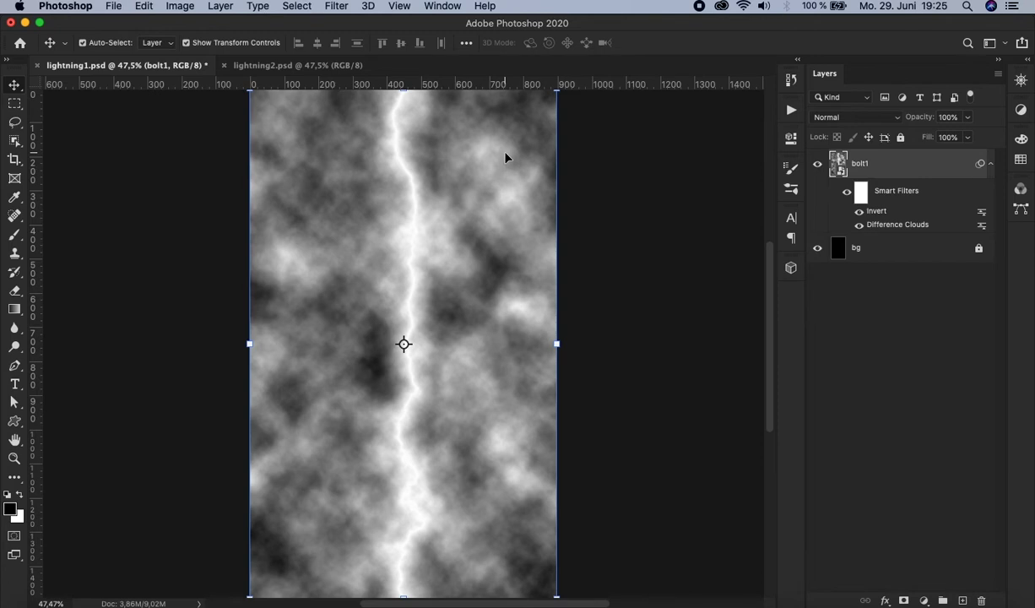
Step: Apply Levels to bolt1 with the black input at 220, then fit the document on screen
left_click(180, 6)
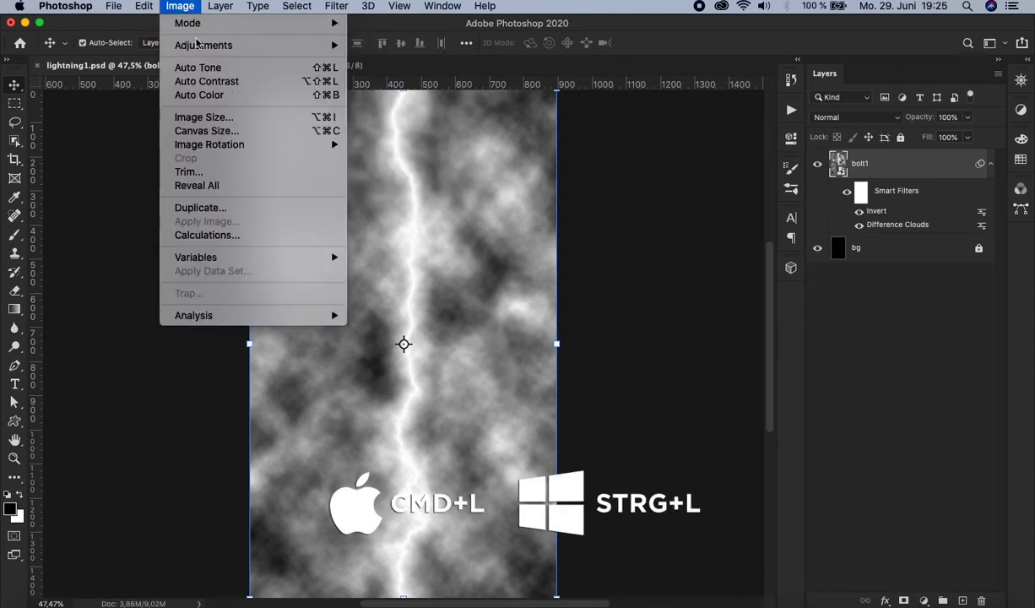
mouse_move(196, 44)
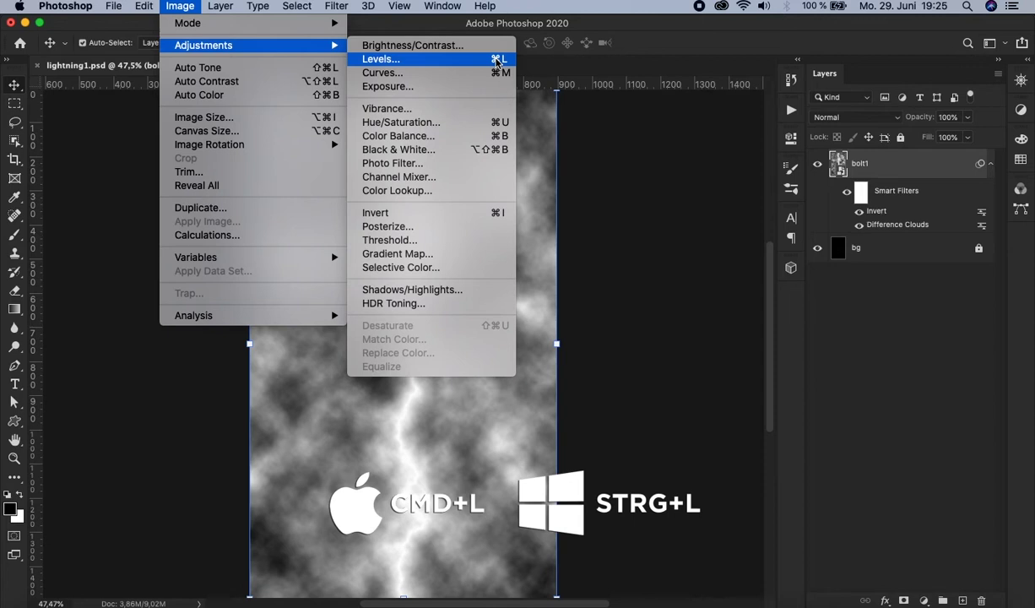
left_click(496, 60)
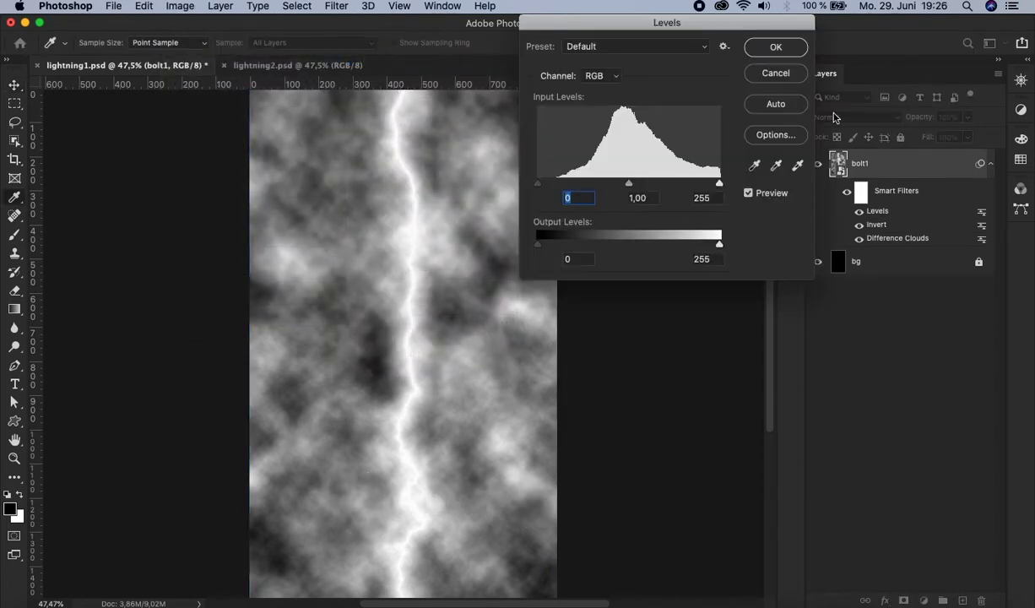
type("220")
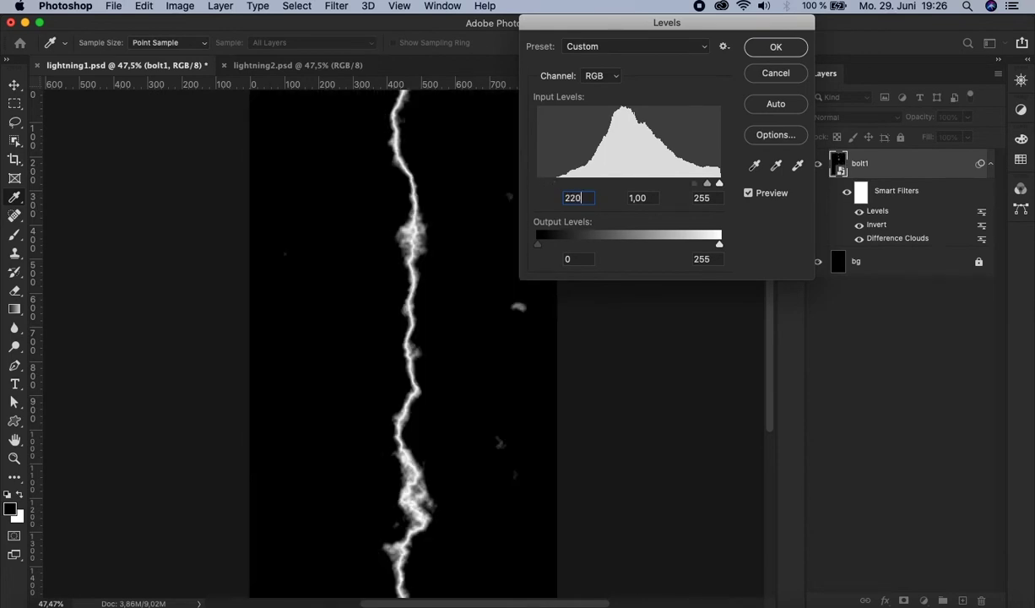
key("super+plus")
key("super+plus")
key("super+plus")
key("super+plus")
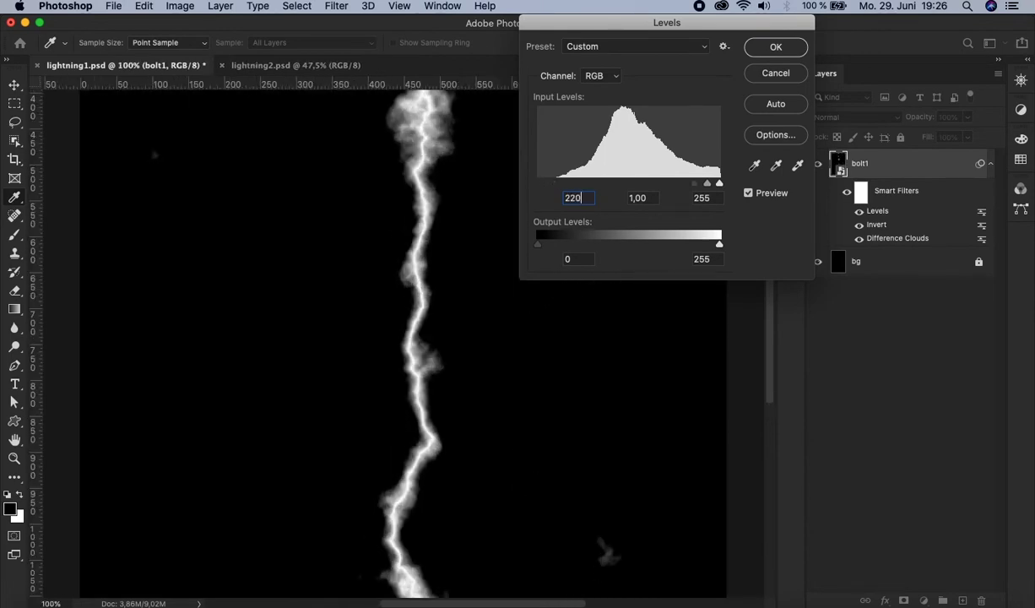
key("super+minus")
left_click(778, 48)
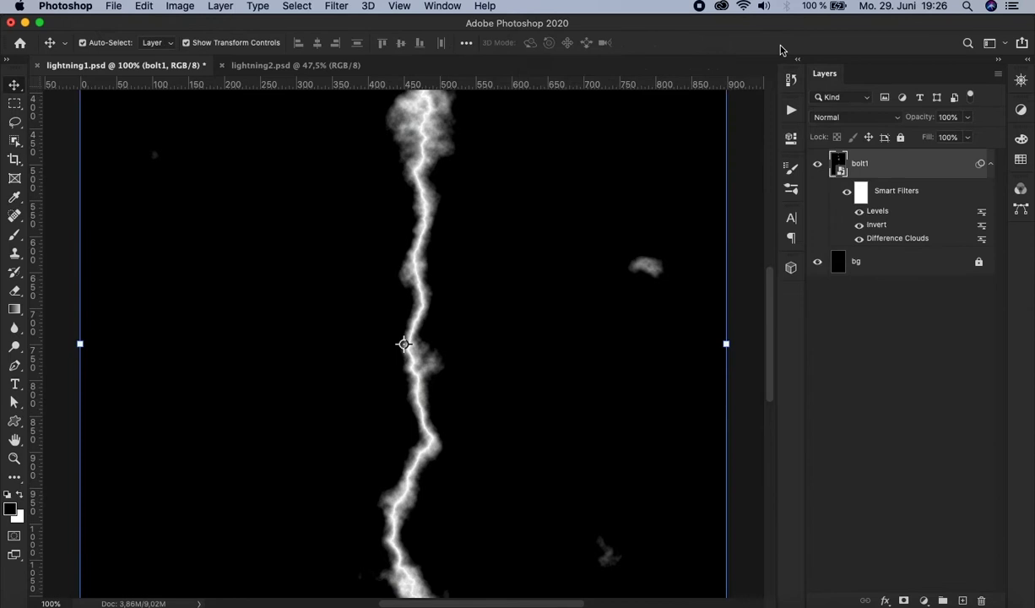
key("super")
key("super+0")
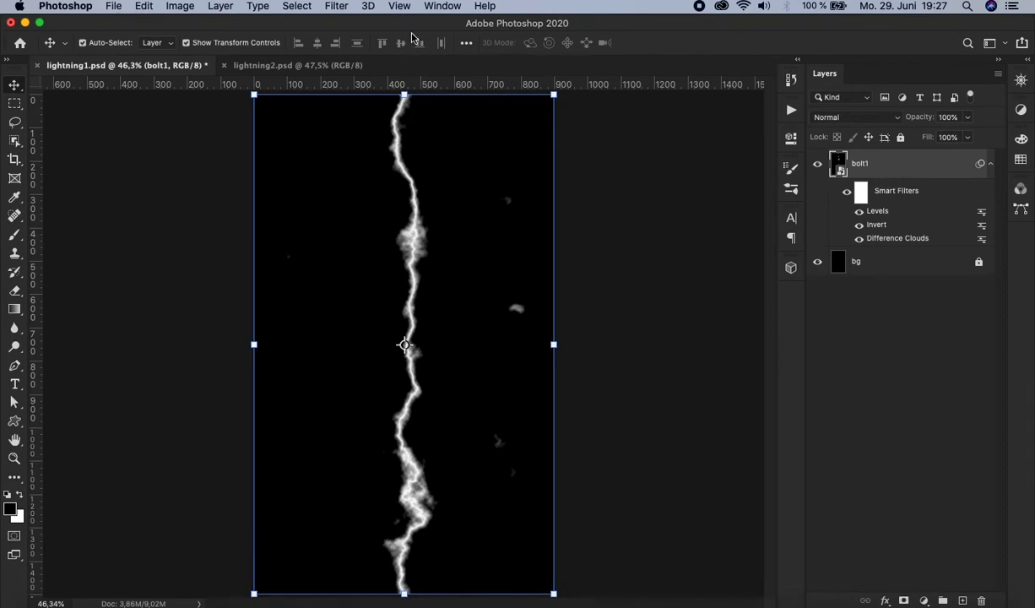
Step: Open the Filter Gallery on bolt1 and choose the Artistic Cutout filter
left_click(338, 6)
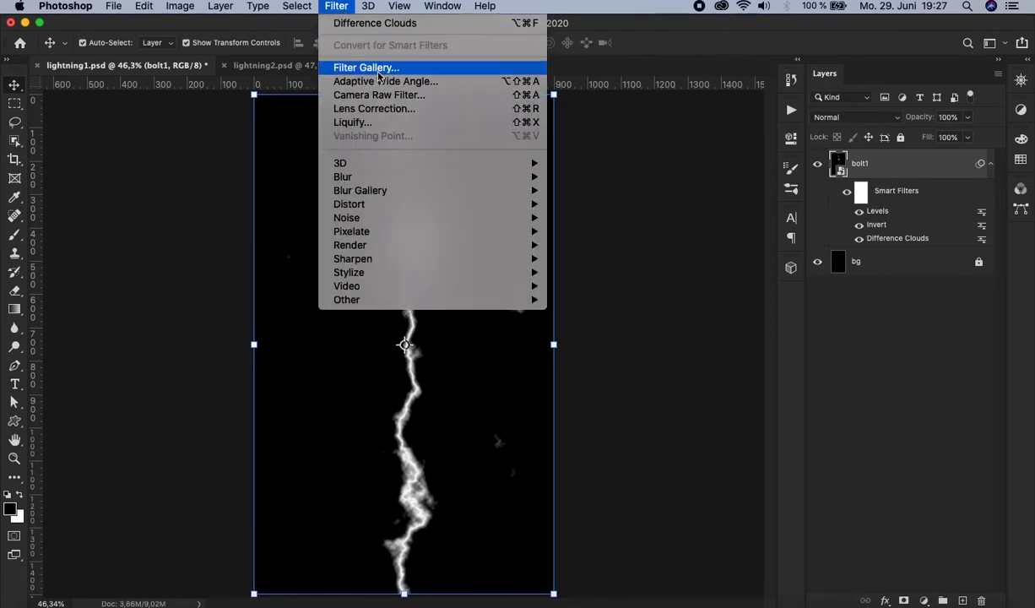
left_click(734, 100)
left_click(689, 45)
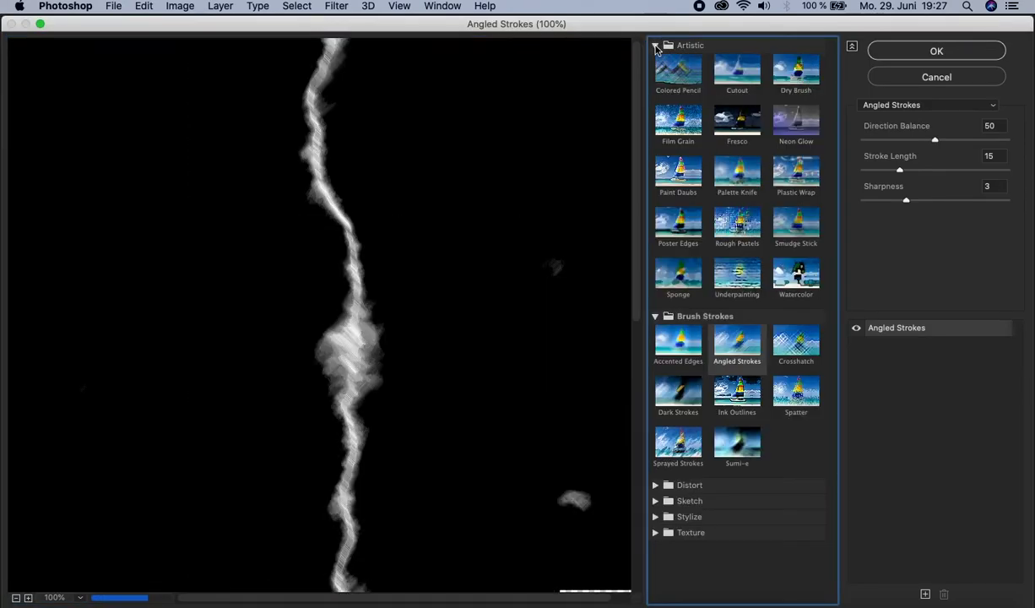
left_click(735, 76)
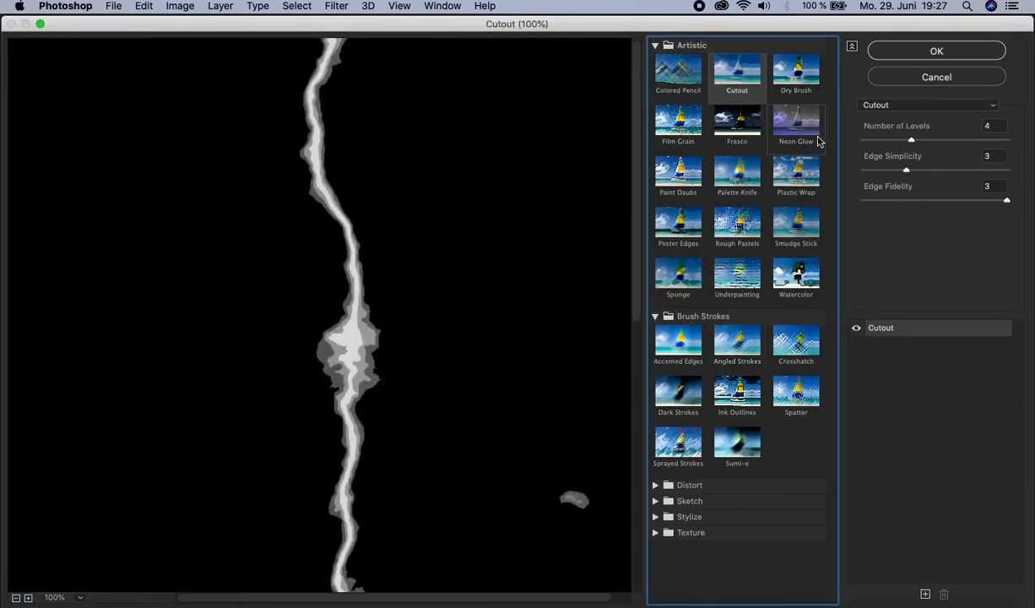
Step: Set Cutout to 2 levels, edge simplicity 5, edge fidelity 1 and apply it
left_click(996, 126)
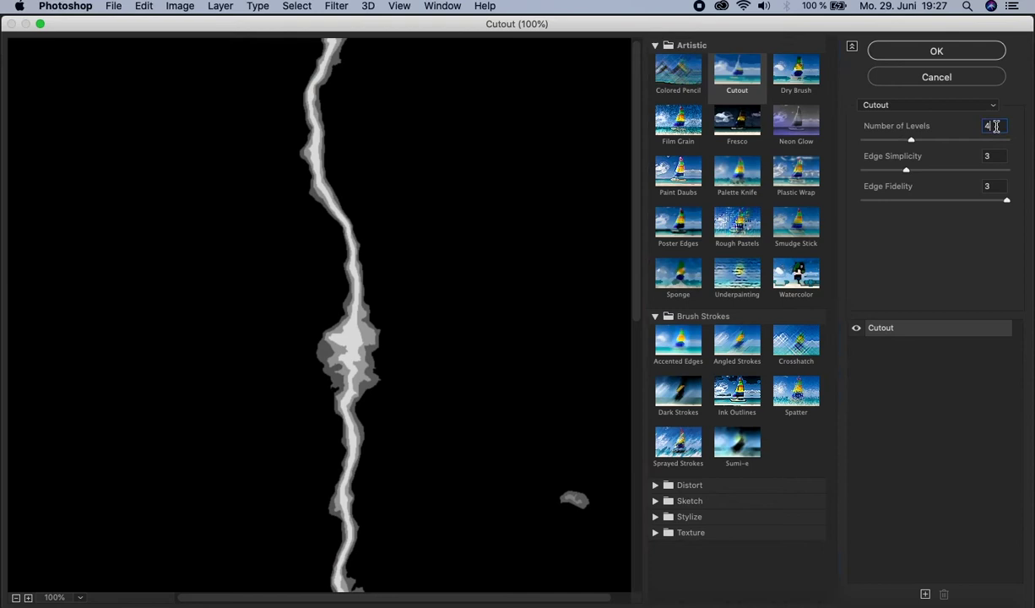
key("Down")
key("Down")
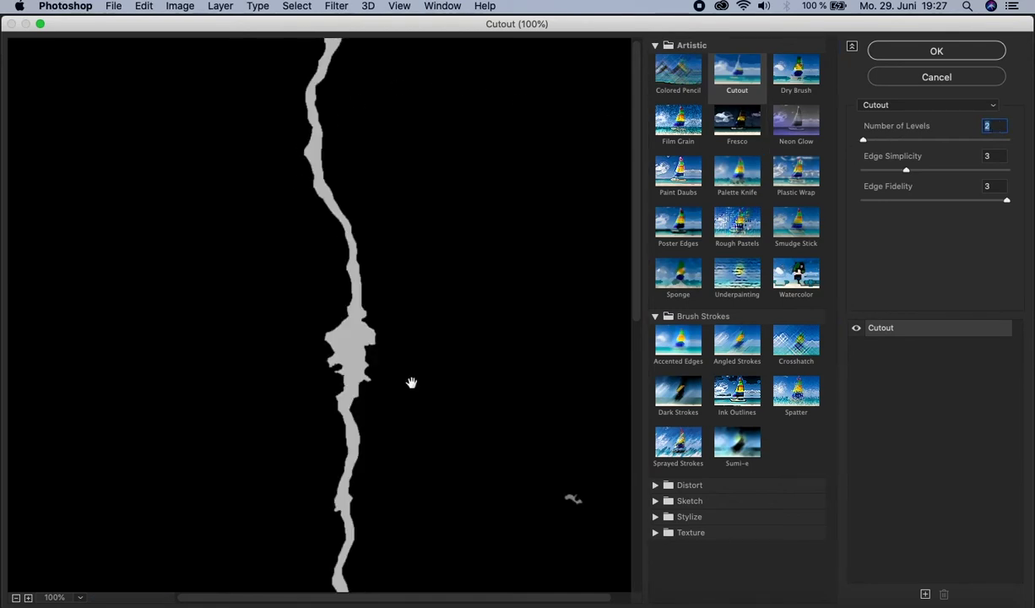
left_click(995, 158)
key("Up")
key("Up")
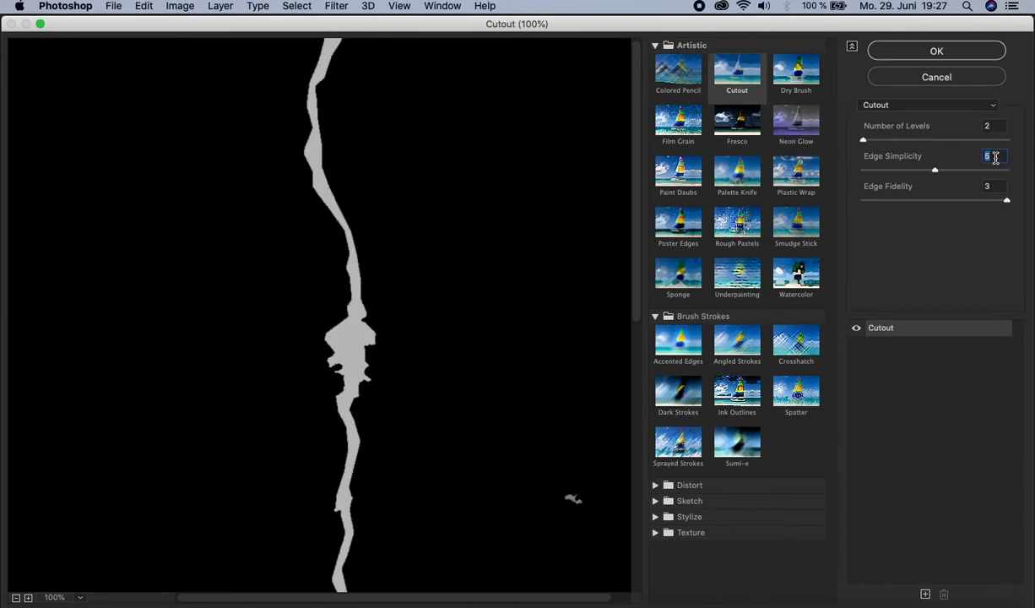
scroll(428, 442, "down", 6)
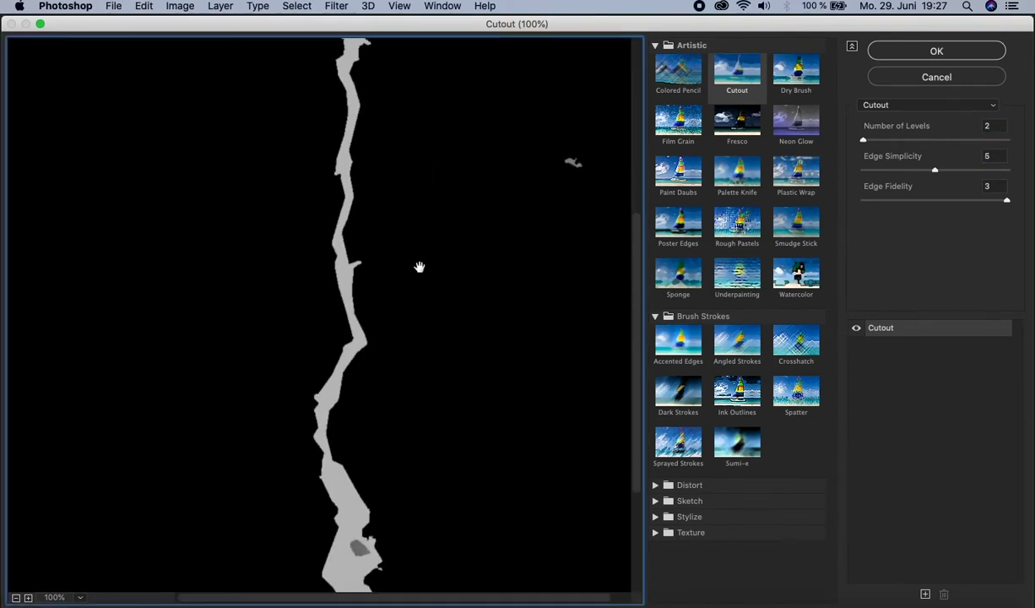
left_click(989, 185)
key("Down")
key("Down")
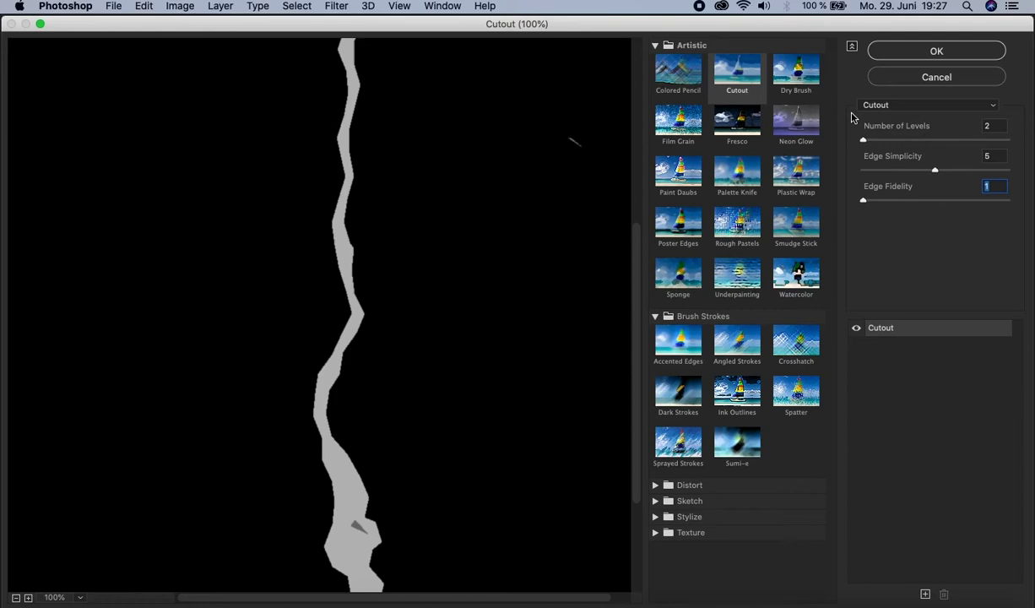
left_click_drag(433, 145, 409, 499)
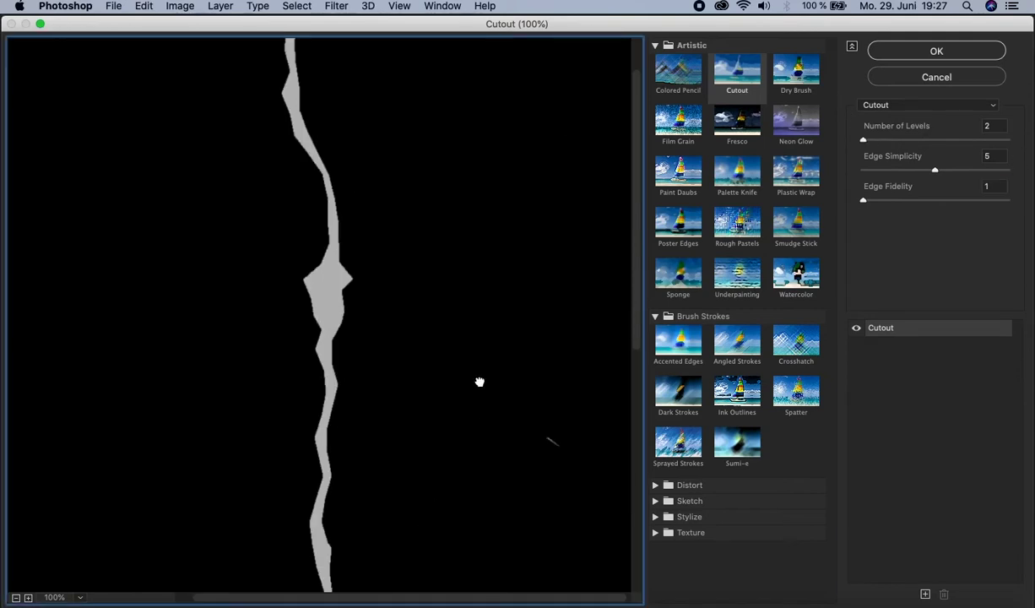
left_click(994, 156)
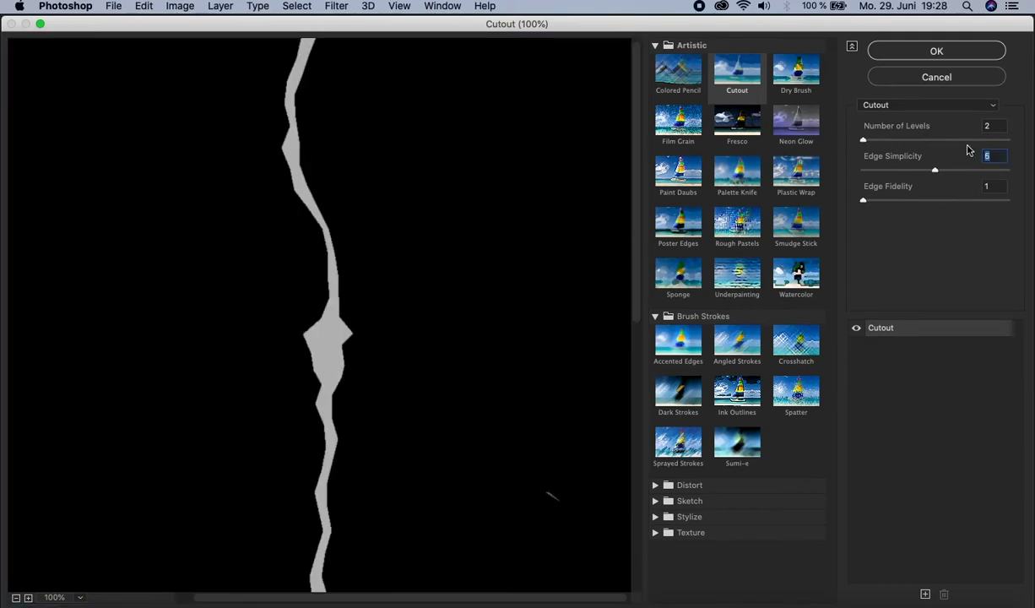
left_click(917, 53)
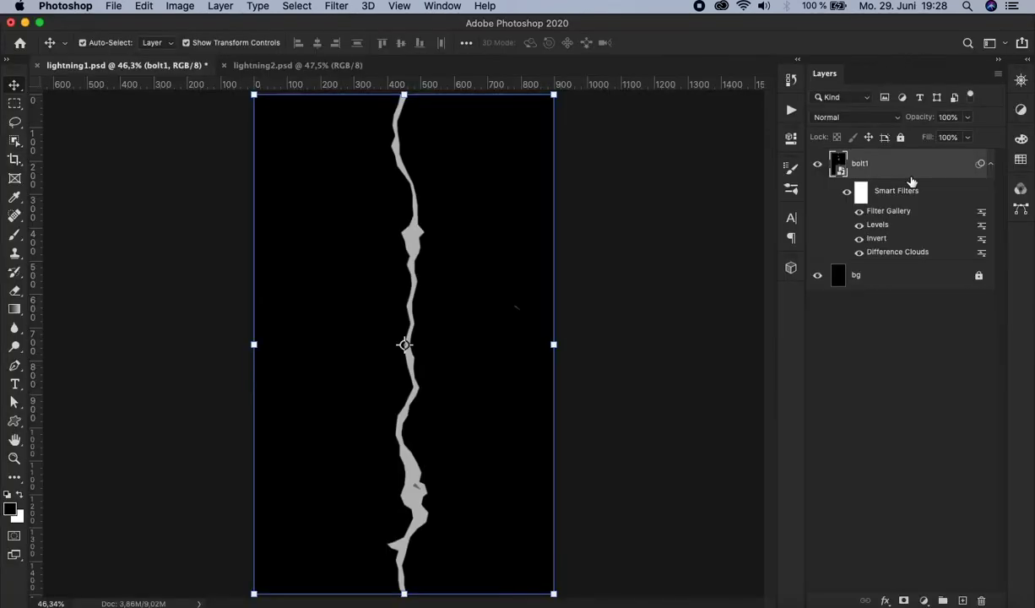
Step: Add a Levels filter to bolt1 with shadow input 50 and highlight input 100
key("super+l")
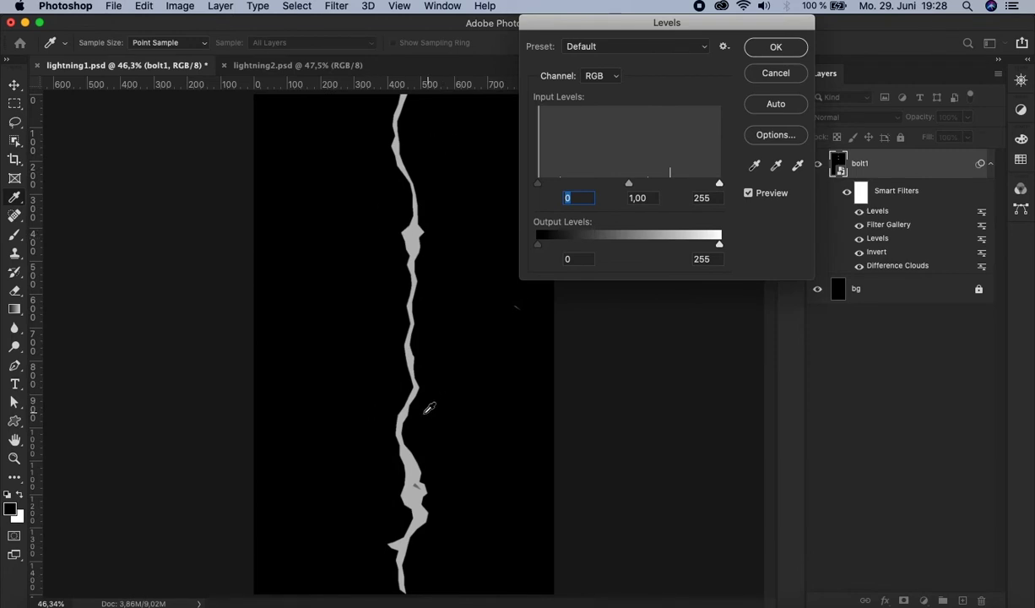
key("super+1")
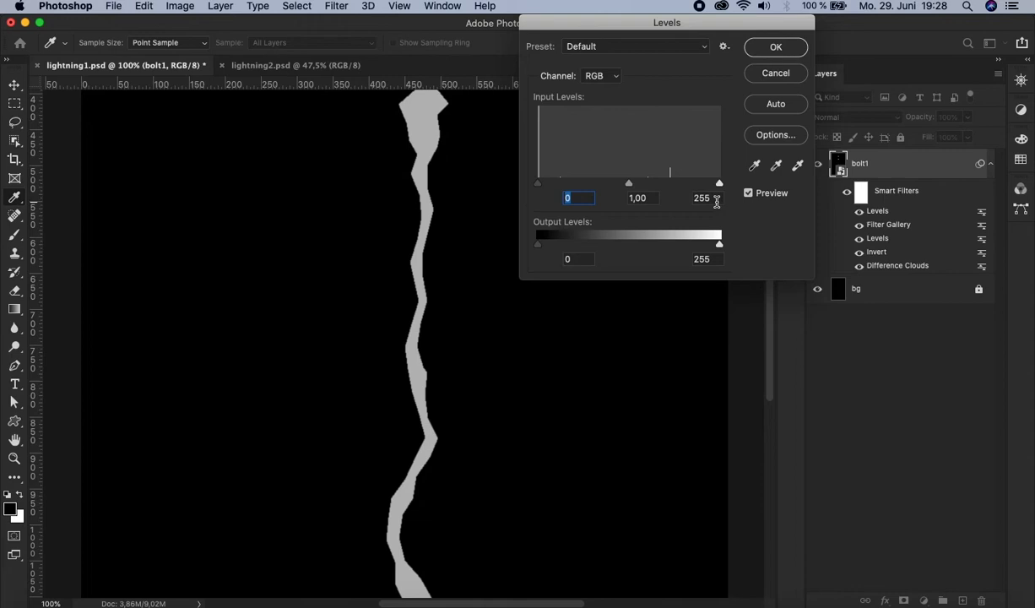
left_click(716, 198)
type("100")
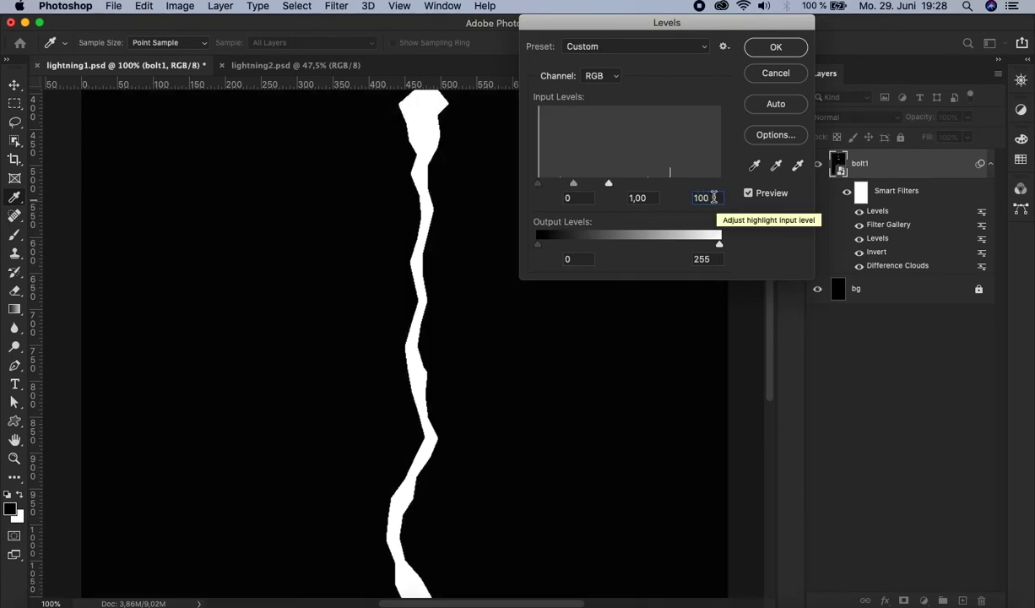
left_click(569, 198)
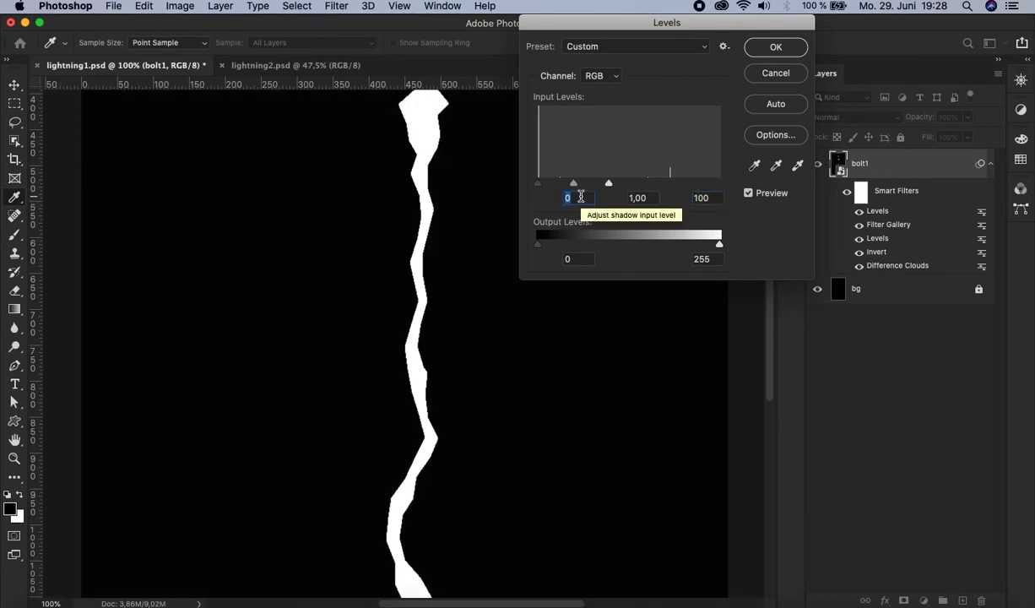
type("50")
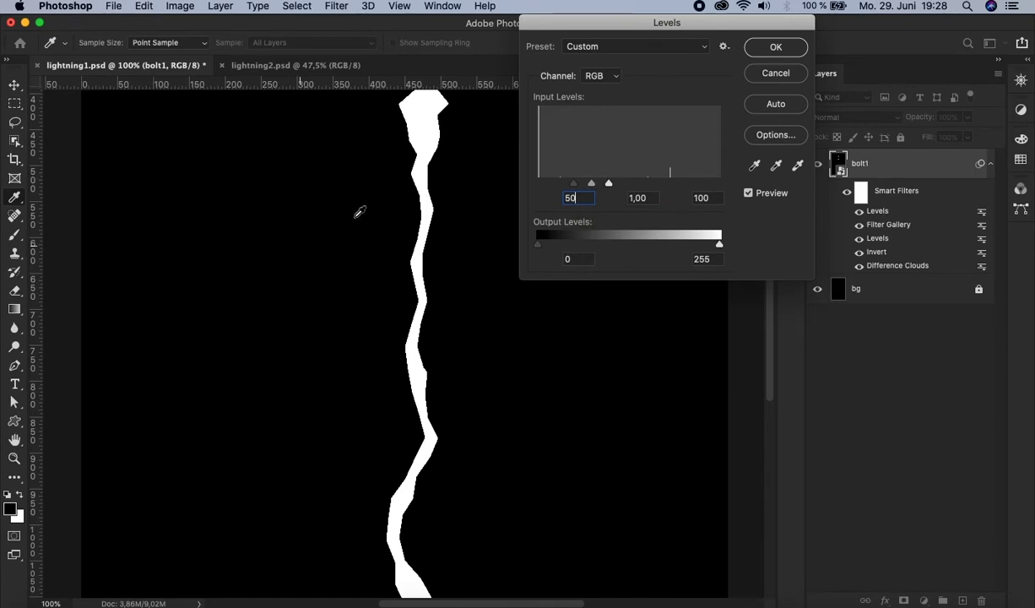
left_click(766, 47)
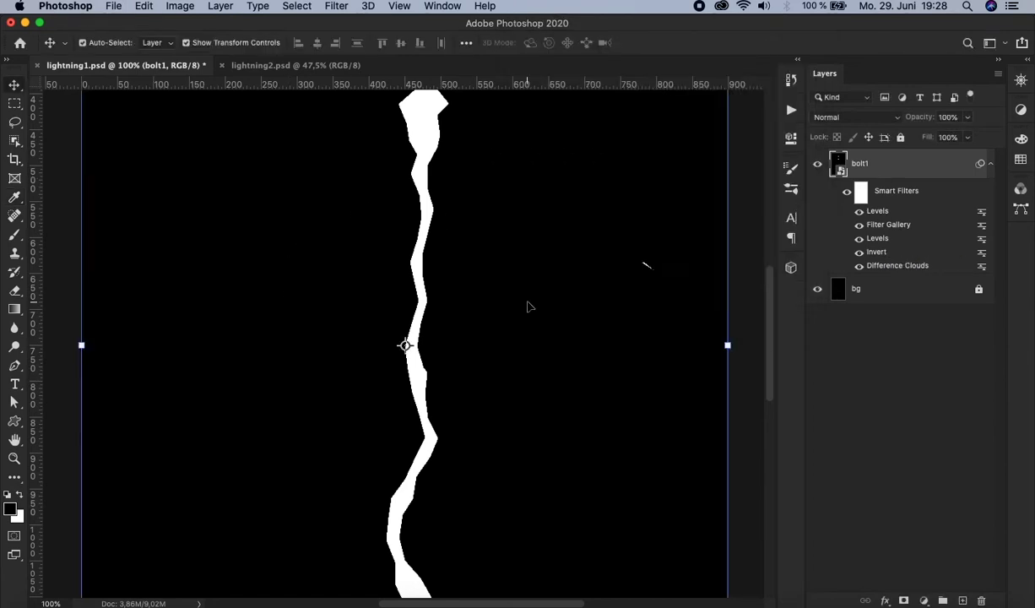
Step: Load the Blue channel as a selection and turn it into a layer mask on bolt1
key("super")
left_click(443, 5)
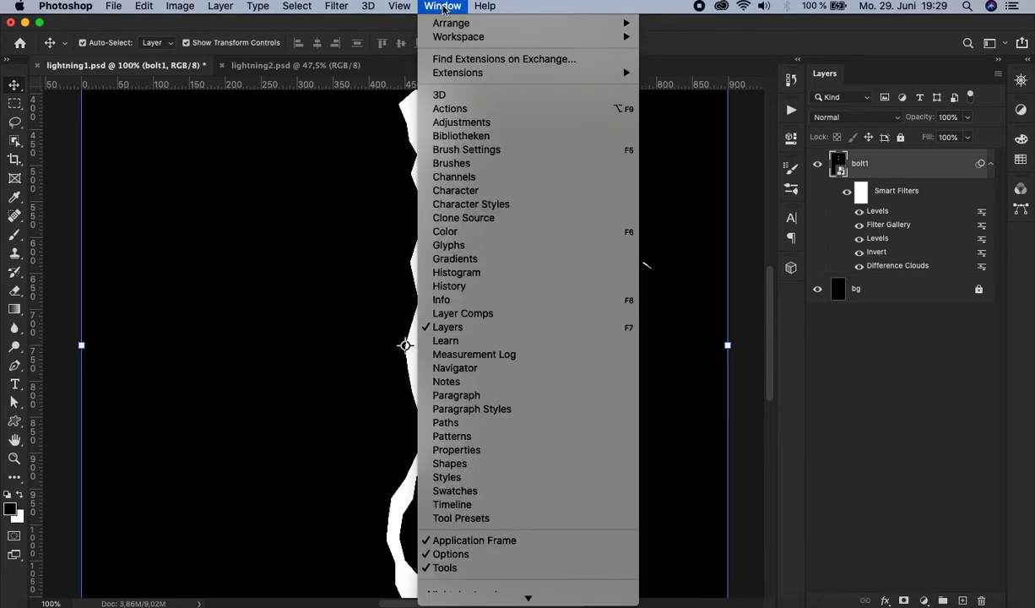
left_click(470, 177)
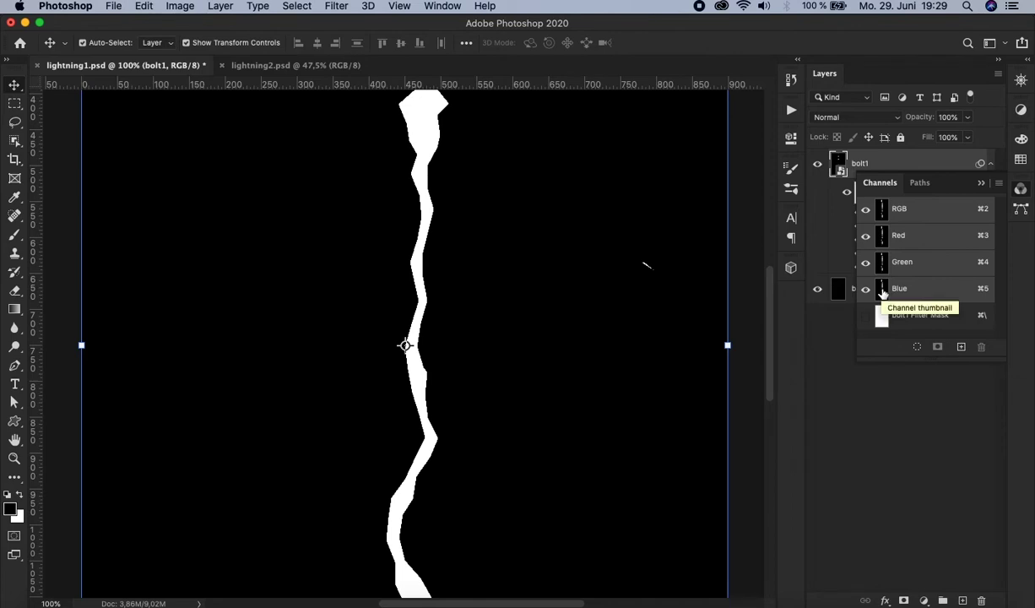
key("super")
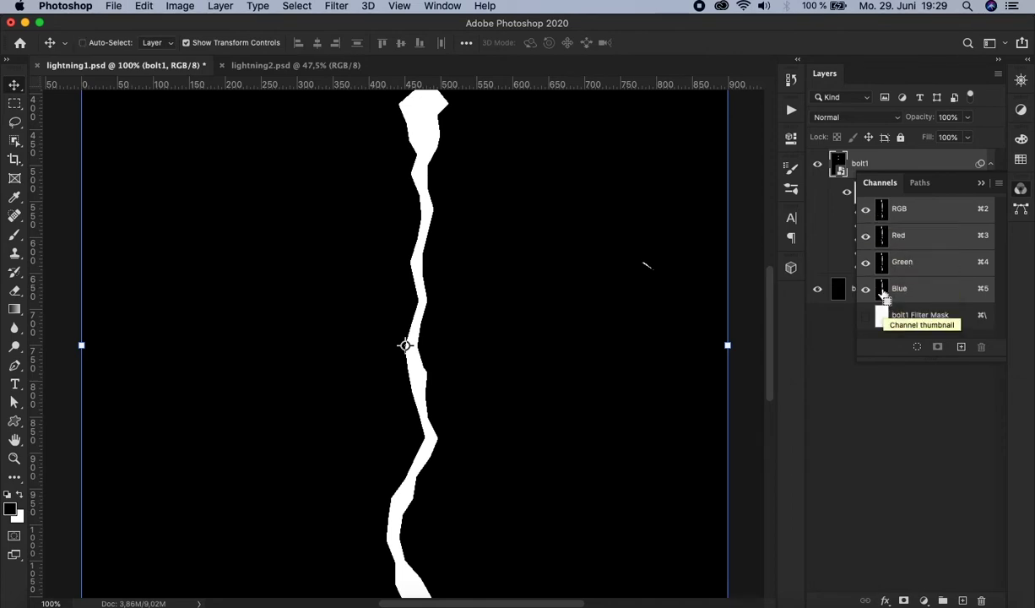
left_click(884, 294, "super")
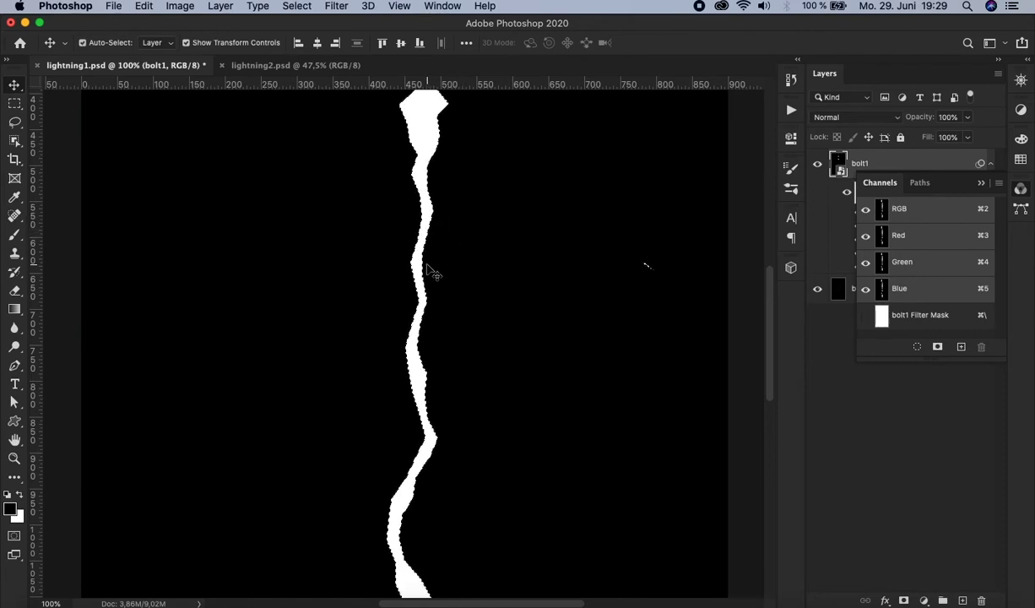
left_click(1021, 190)
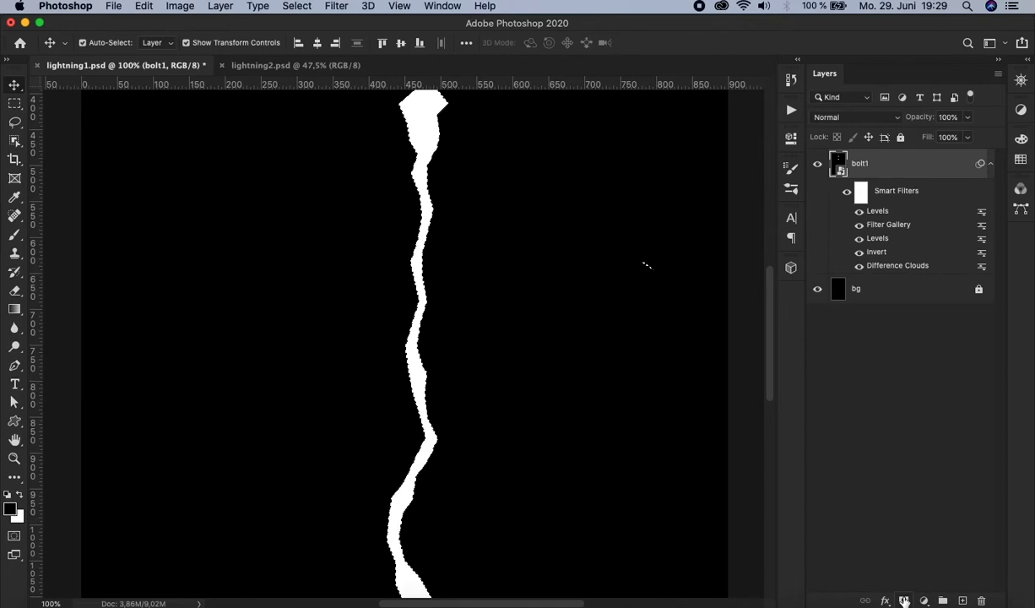
left_click(904, 600)
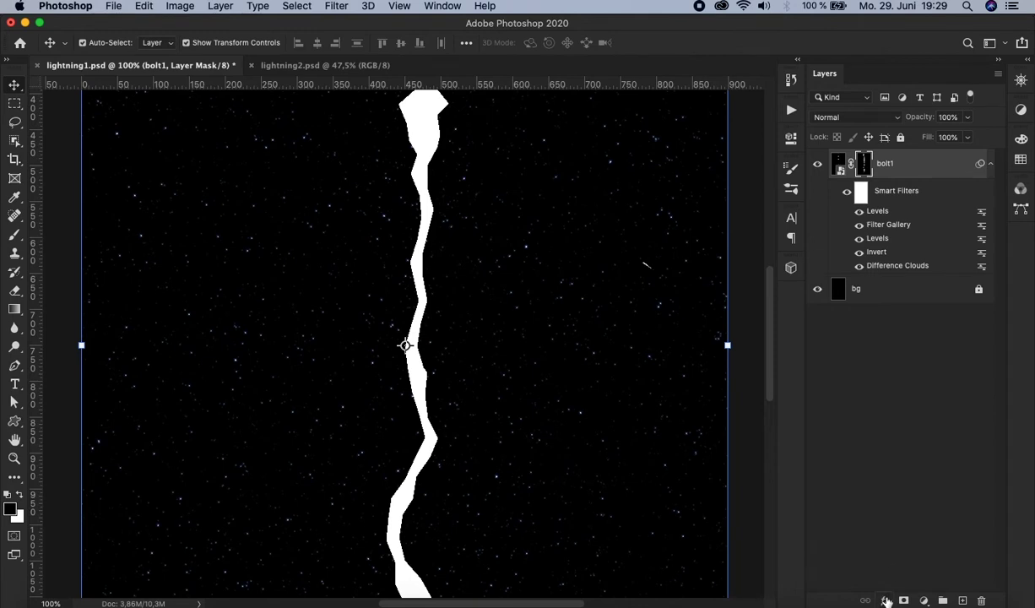
Step: Add a Color Overlay style to bolt1: white, Normal blend, 100% opacity
left_click(886, 600)
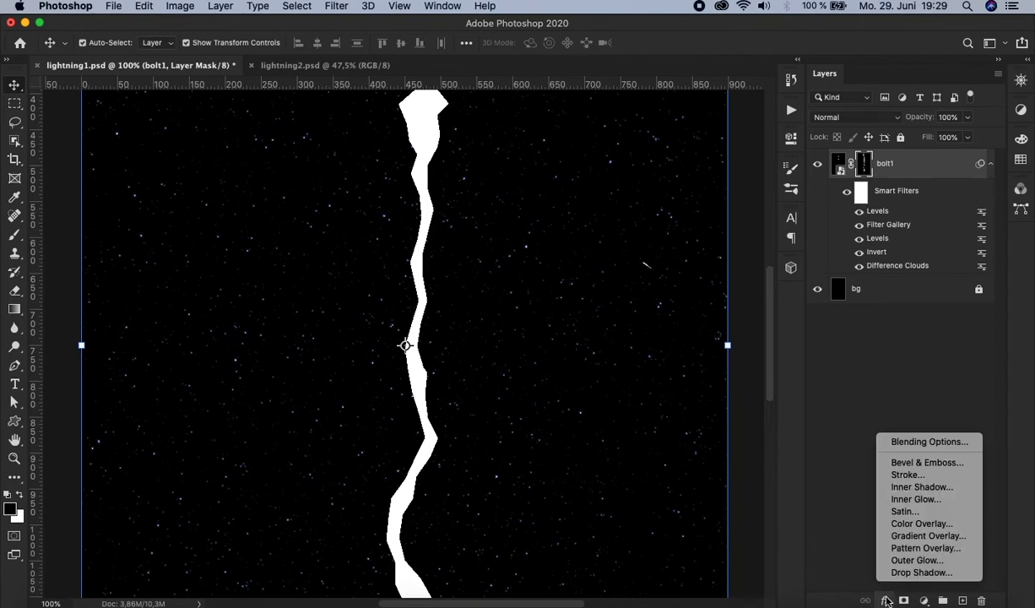
left_click(916, 525)
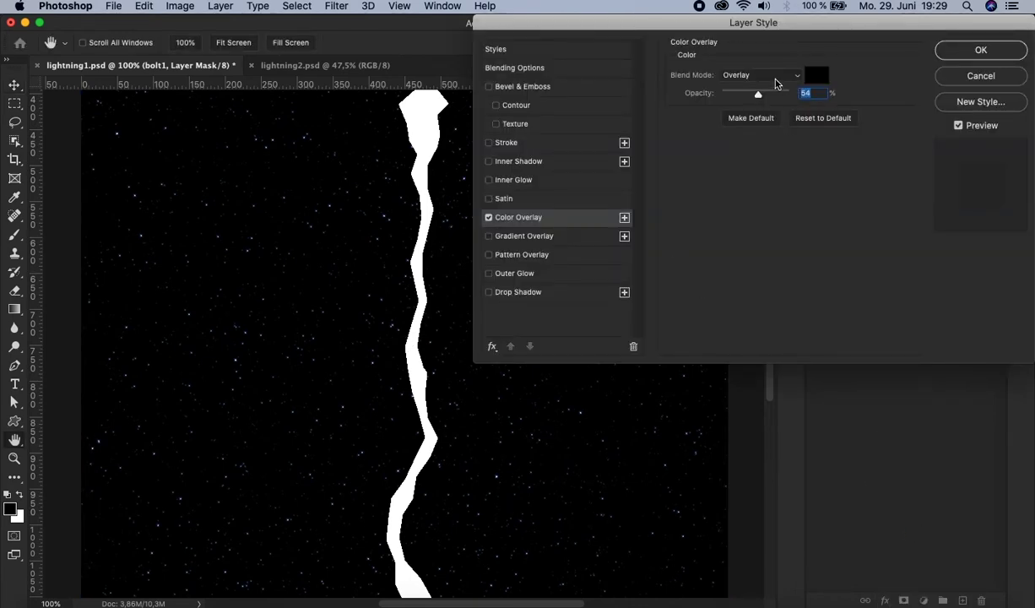
left_click(776, 81)
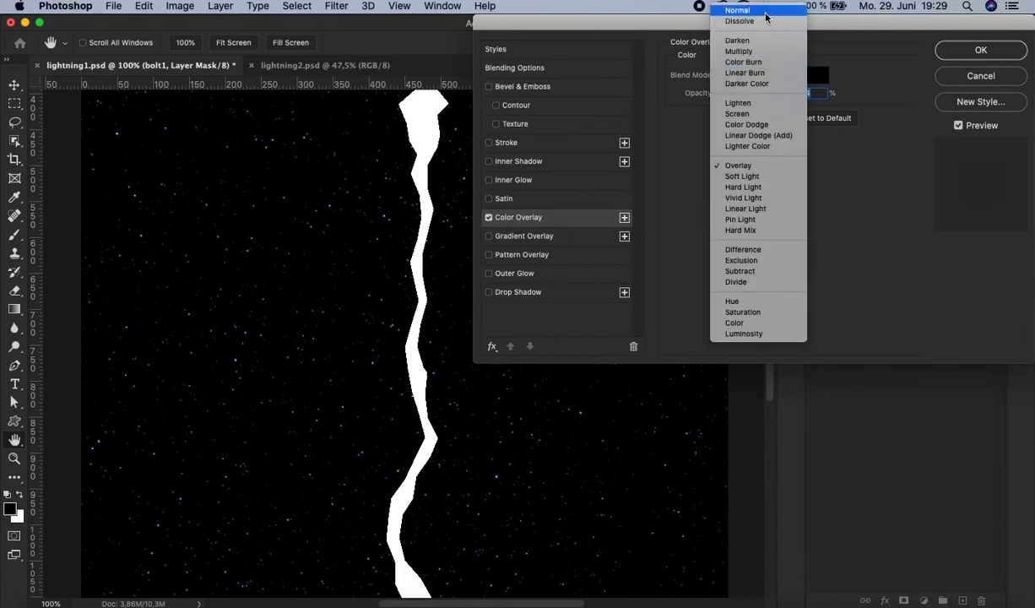
left_click(766, 17)
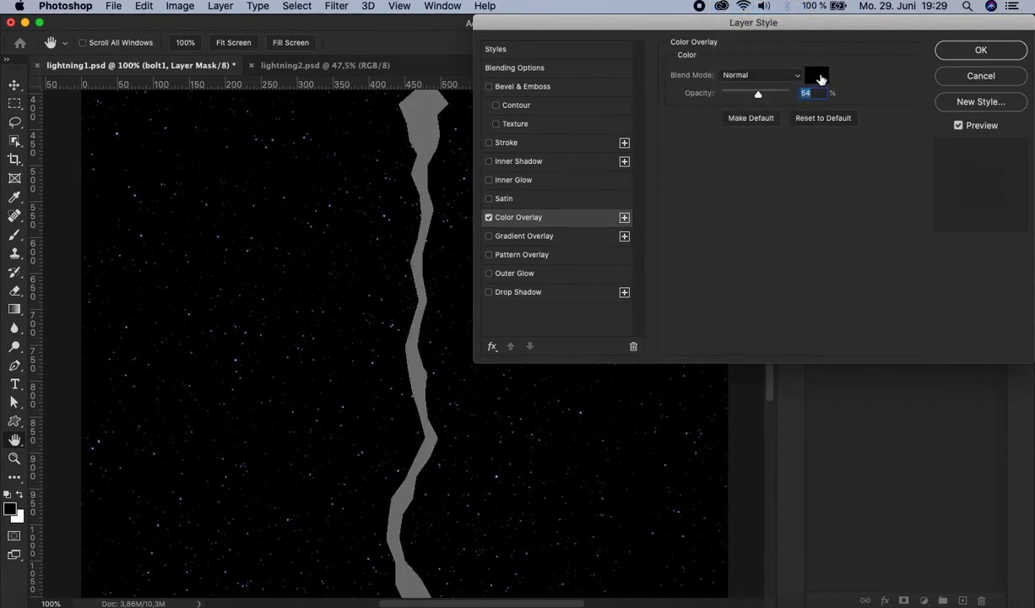
left_click(816, 75)
left_click(352, 59)
left_click(845, 153)
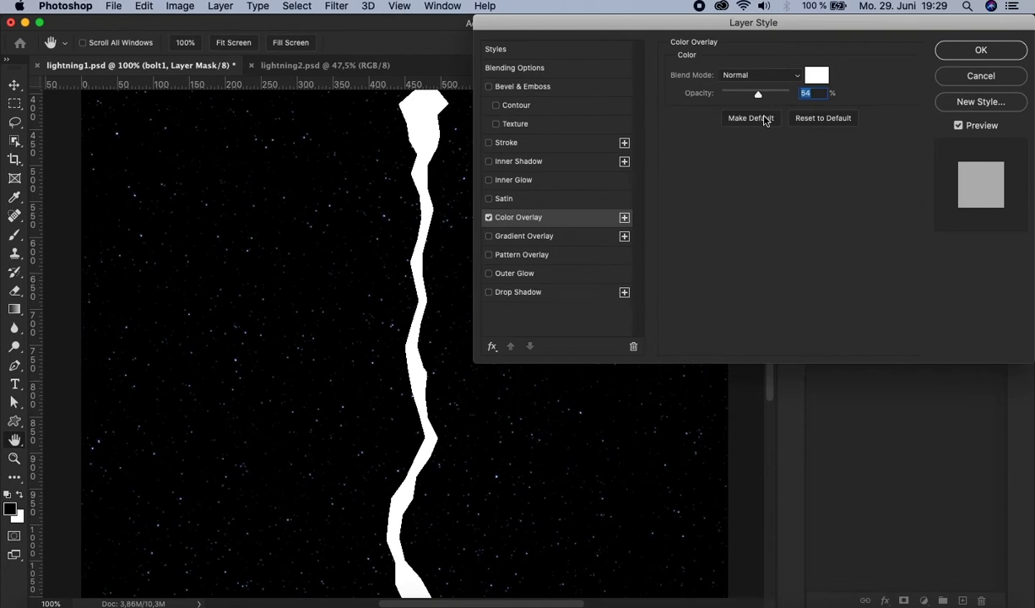
left_click_drag(726, 94, 935, 87)
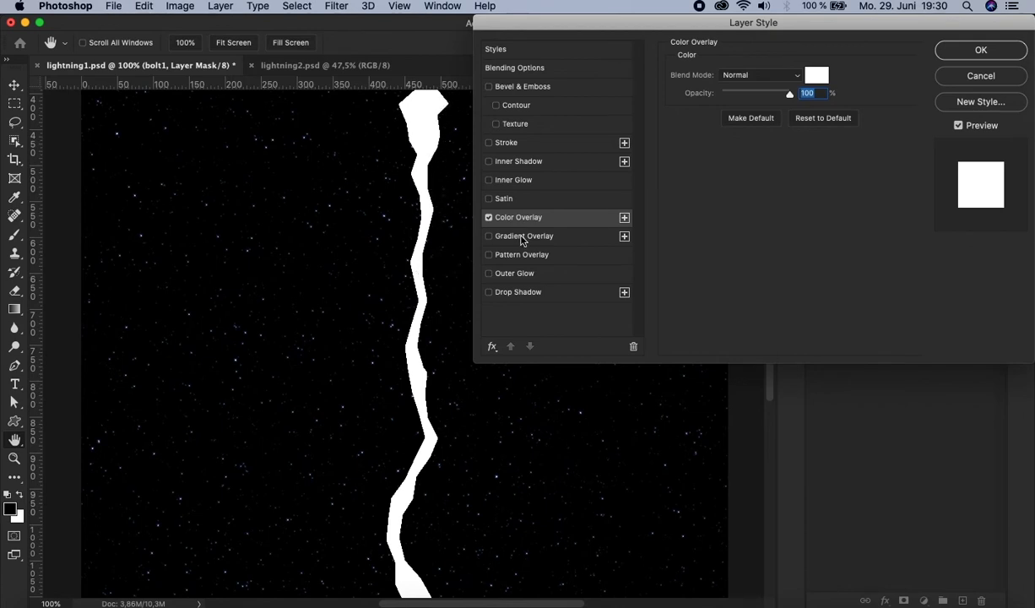
Step: Add an Outer Glow to bolt1 in Linear Dodge (Add) mode with a bright blue #008aff colour
left_click(523, 273)
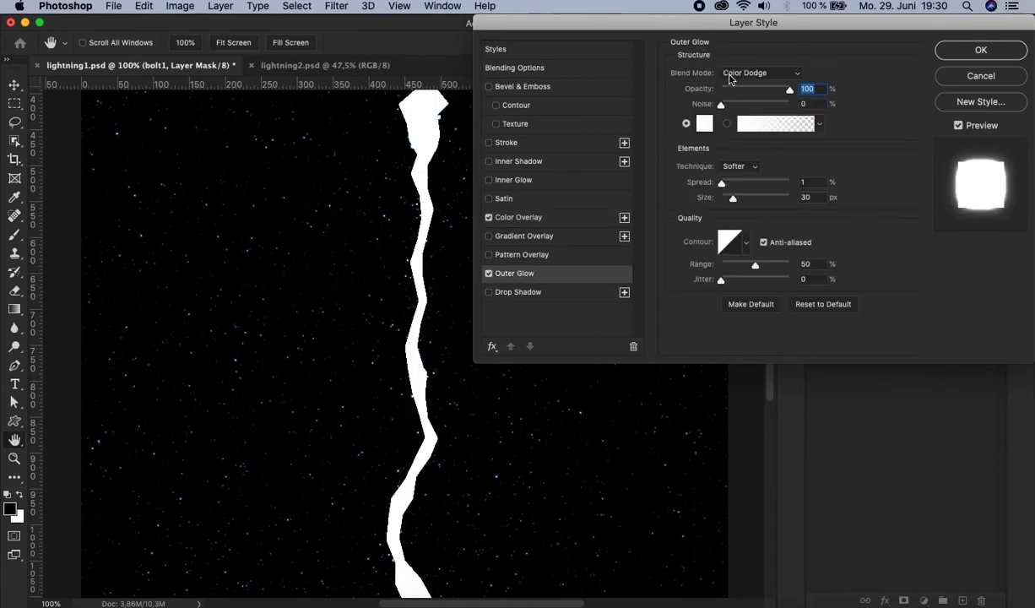
left_click(747, 74)
left_click(753, 83)
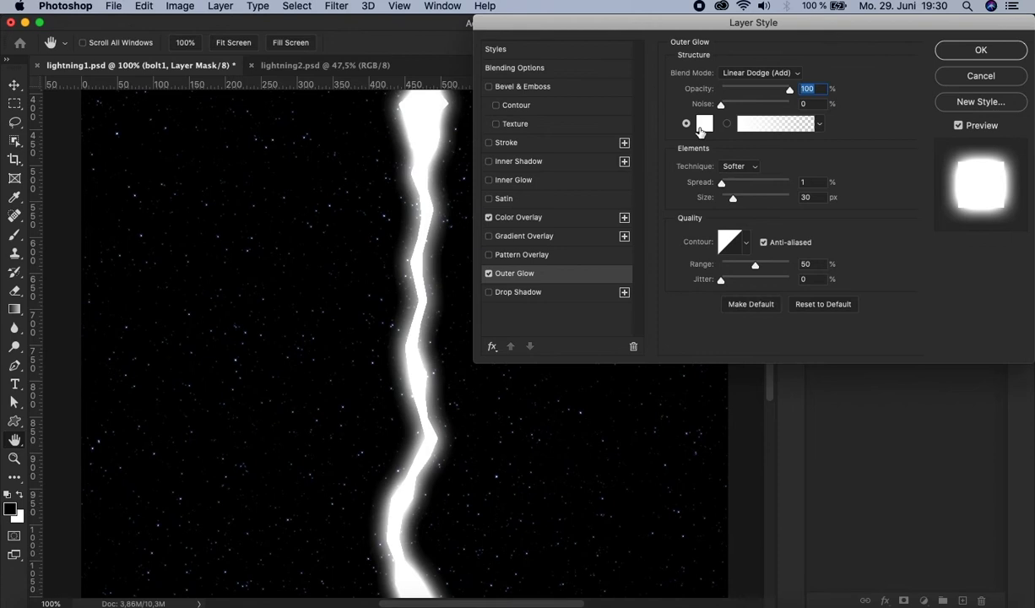
left_click(704, 123)
left_click(716, 237)
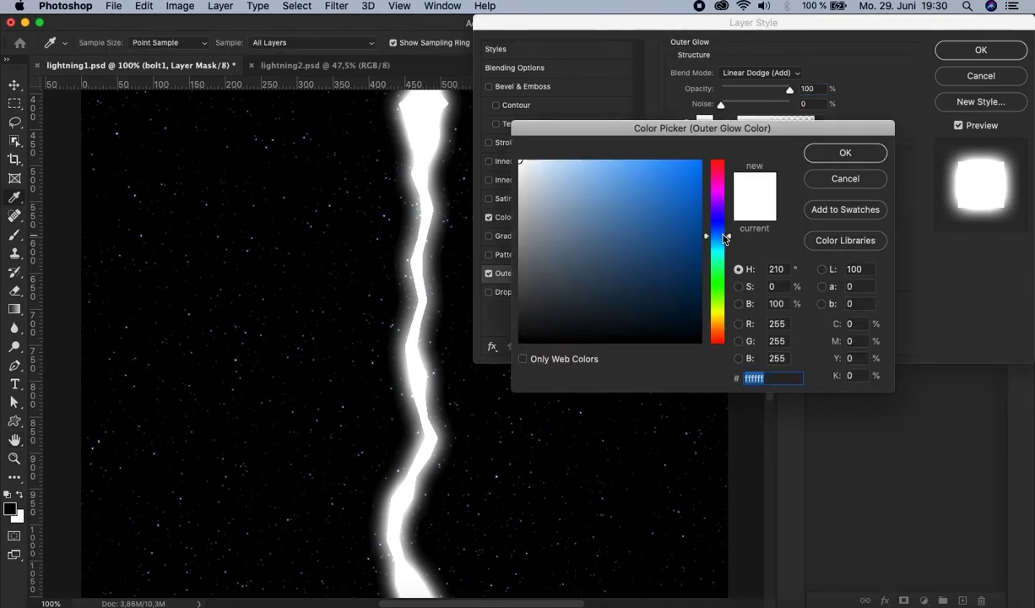
left_click(698, 202)
left_click_drag(698, 201, 772, 117)
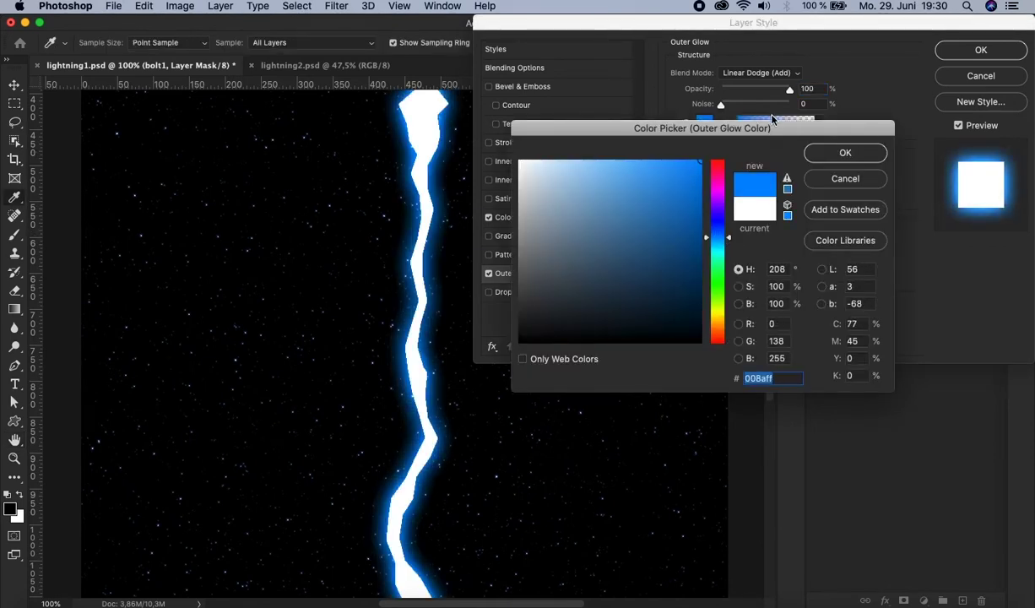
left_click(844, 154)
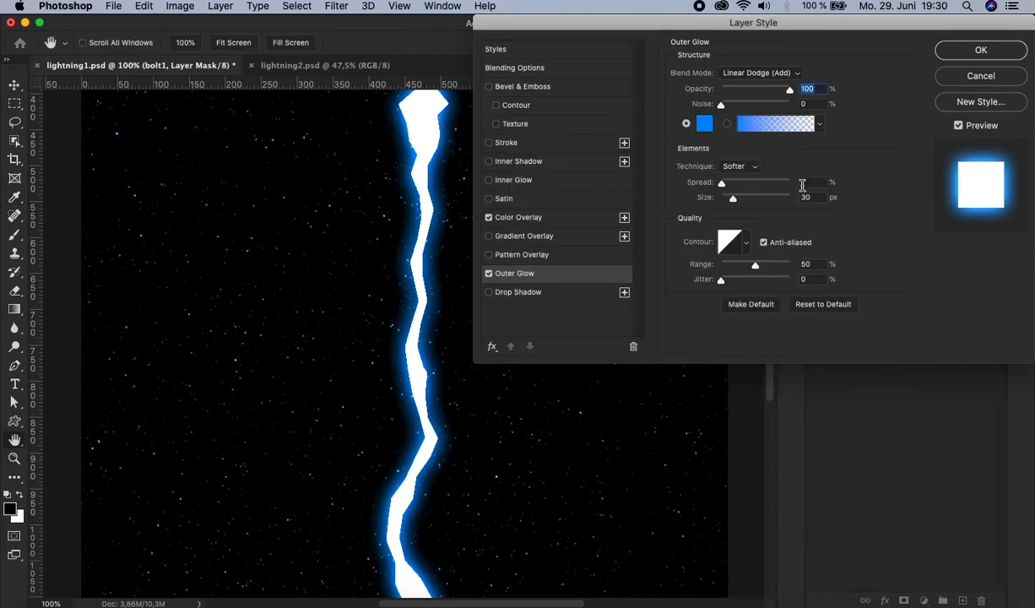
Step: Set the outer glow's spread to 5 and size to 100, then apply the style
left_click(808, 180)
type("5")
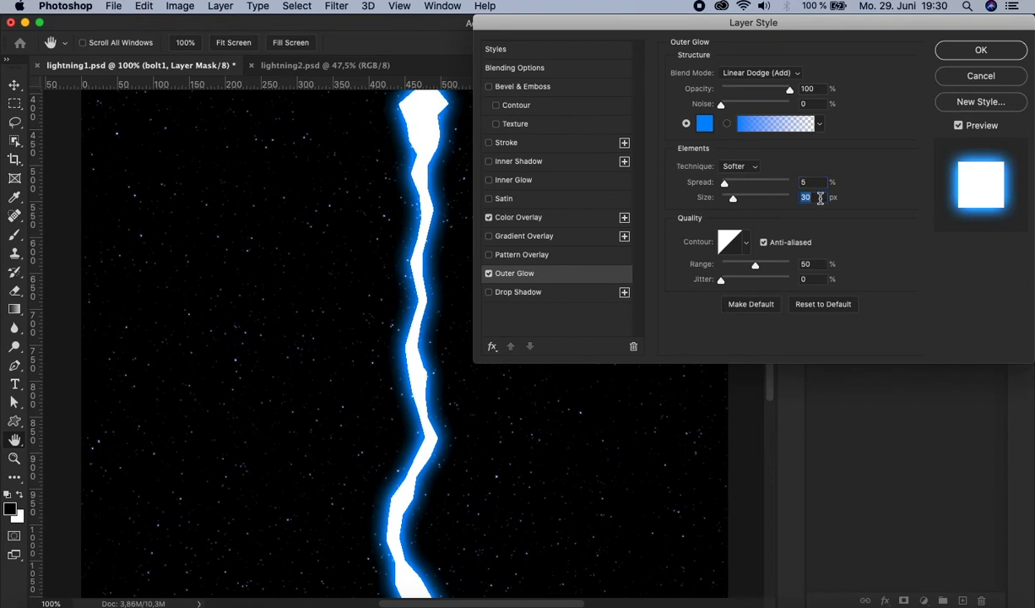
left_click(820, 197)
type("100")
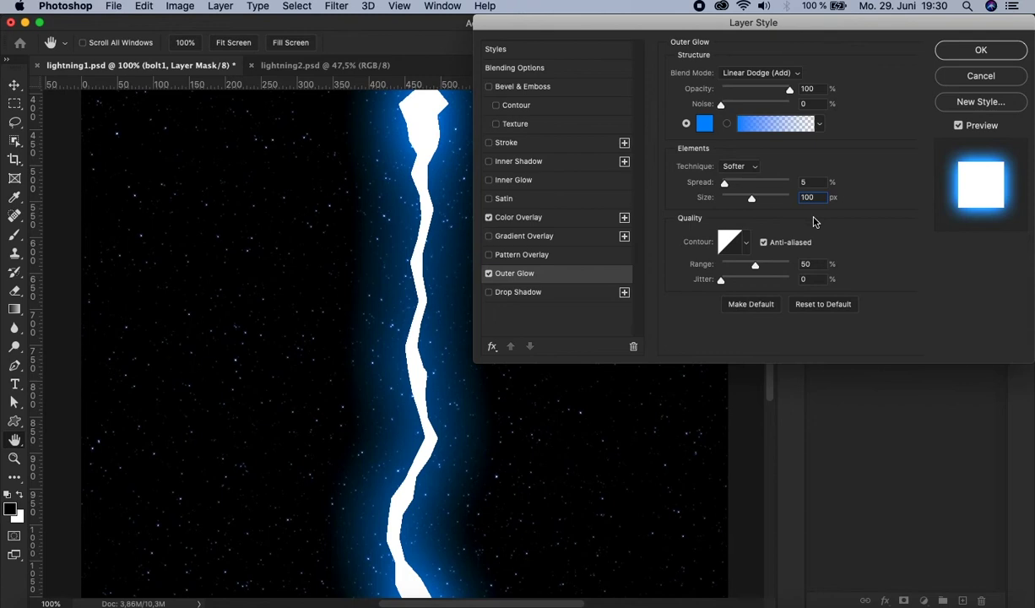
left_click(977, 50)
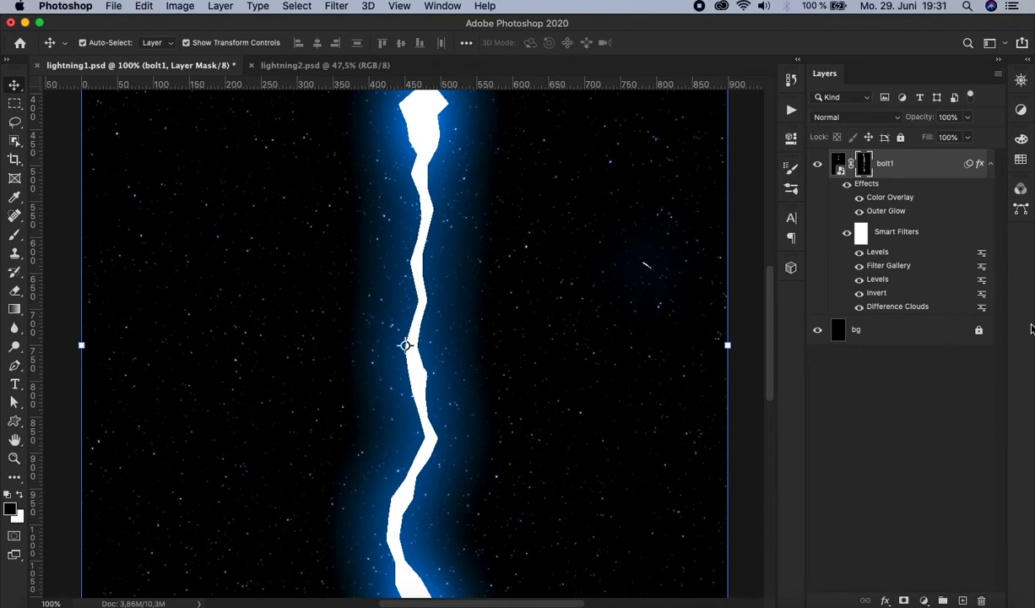
Step: Duplicate bolt1 and give the copy a white (ffffff) Outer Glow at 70% opacity, size 20
key("super+j")
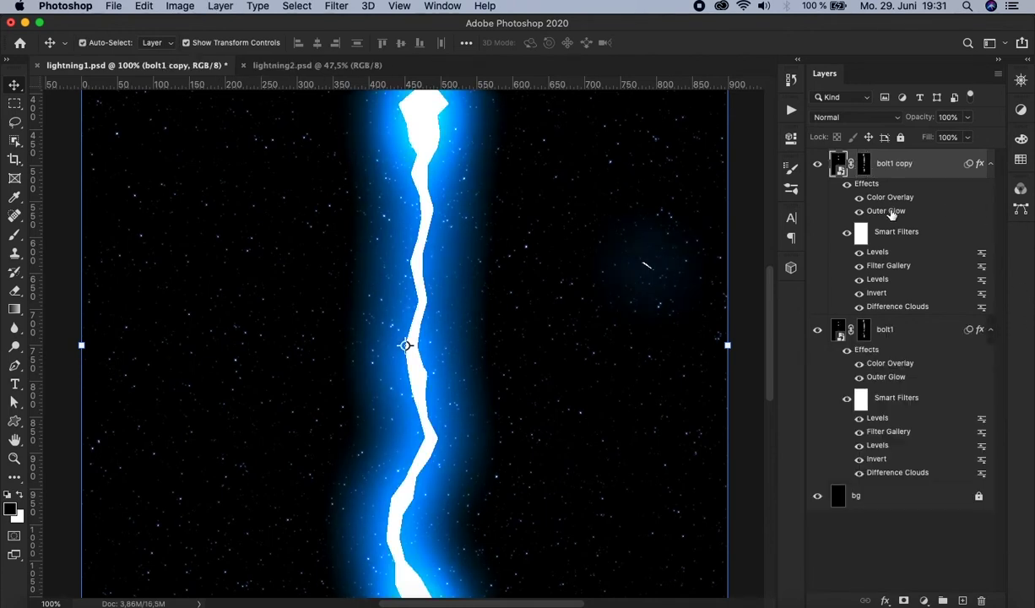
double_click(885, 211)
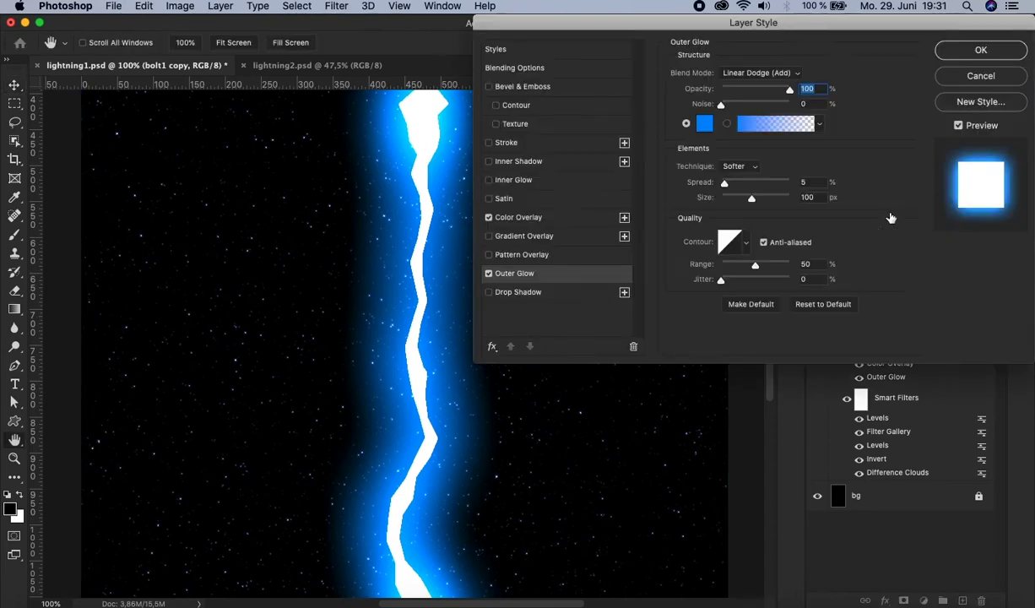
type("70")
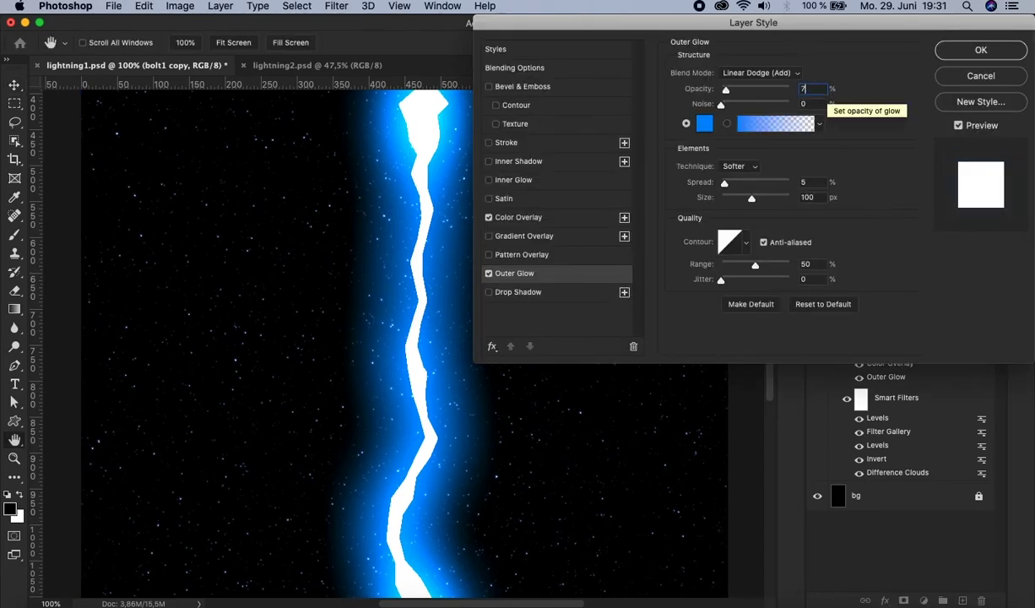
left_click(704, 123)
type("ffffff")
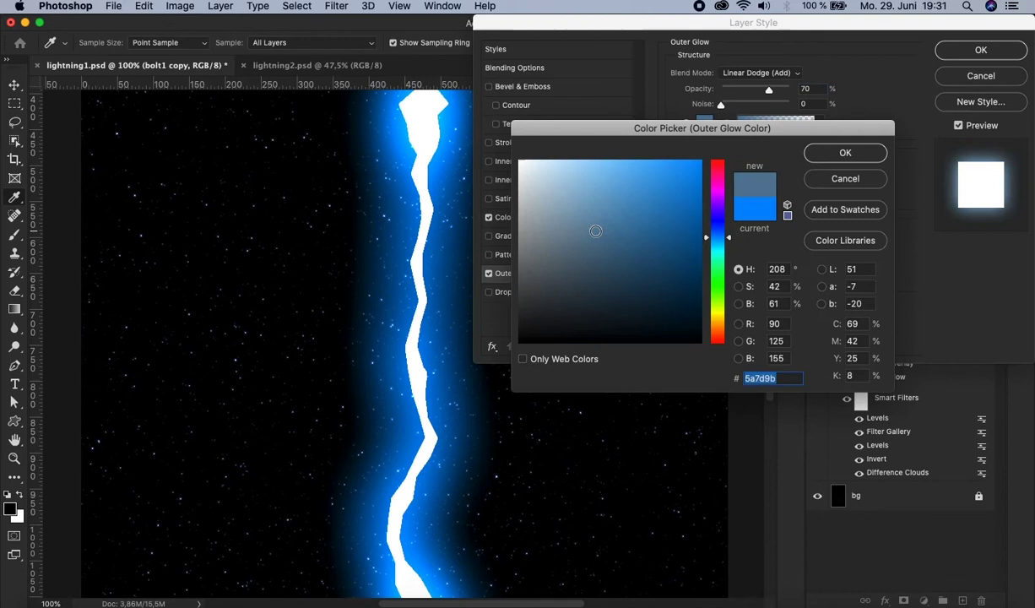
left_click(848, 157)
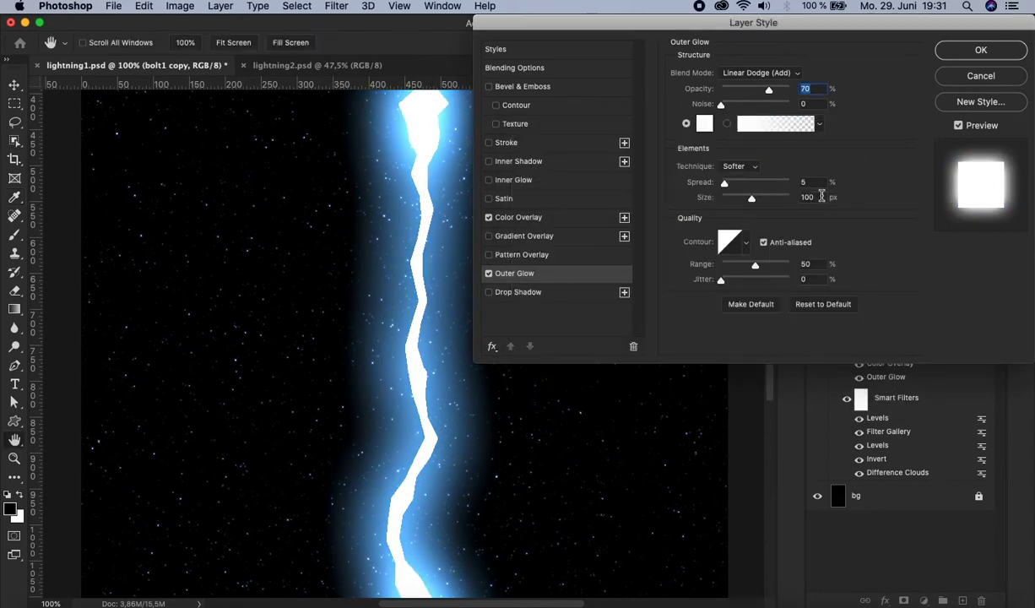
left_click(818, 197)
type("20")
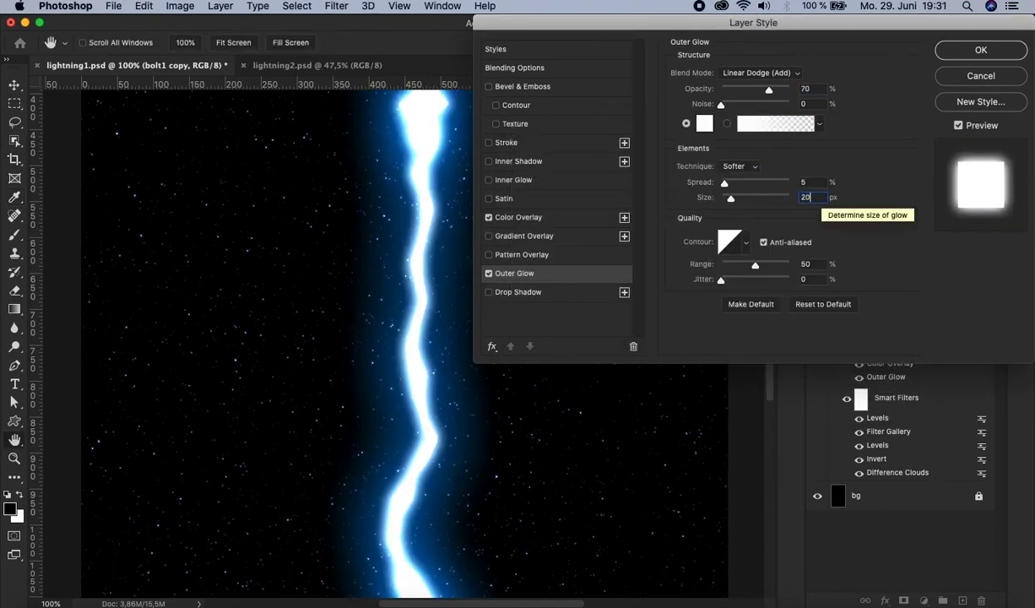
left_click(999, 54)
Step: Rename the bolt1 copy layer to bolt2 and select it together with bolt1
double_click(886, 163)
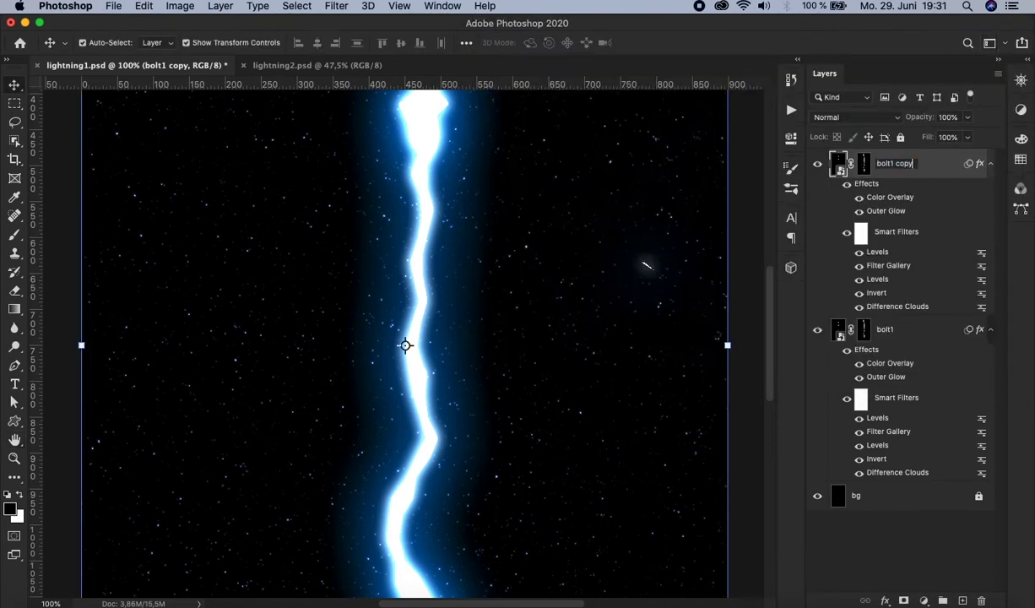
key("BackSpace")
key("BackSpace")
key("BackSpace")
key("BackSpace")
type("2")
key("Return")
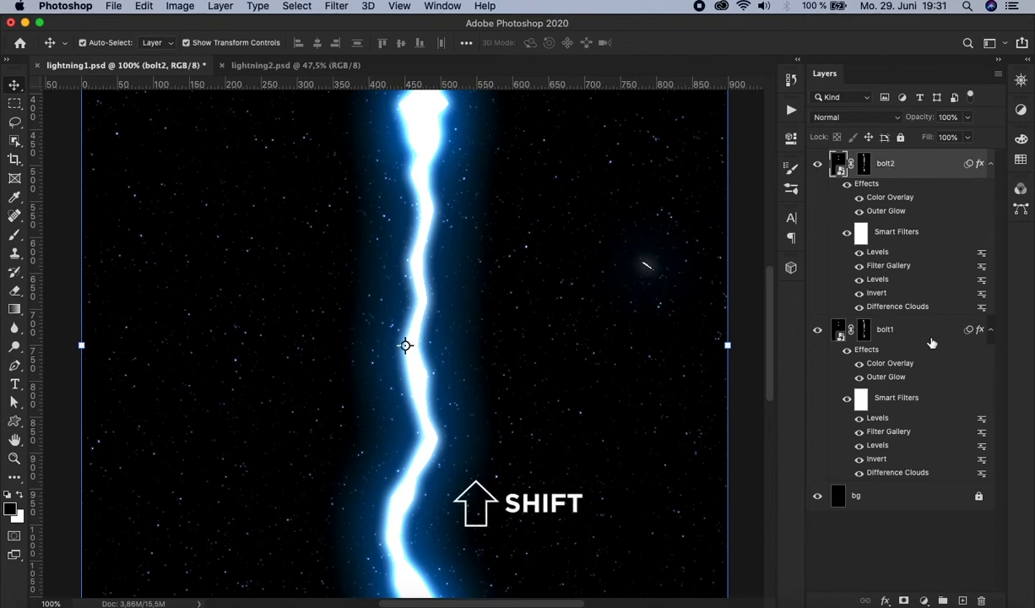
left_click(916, 338, "shift")
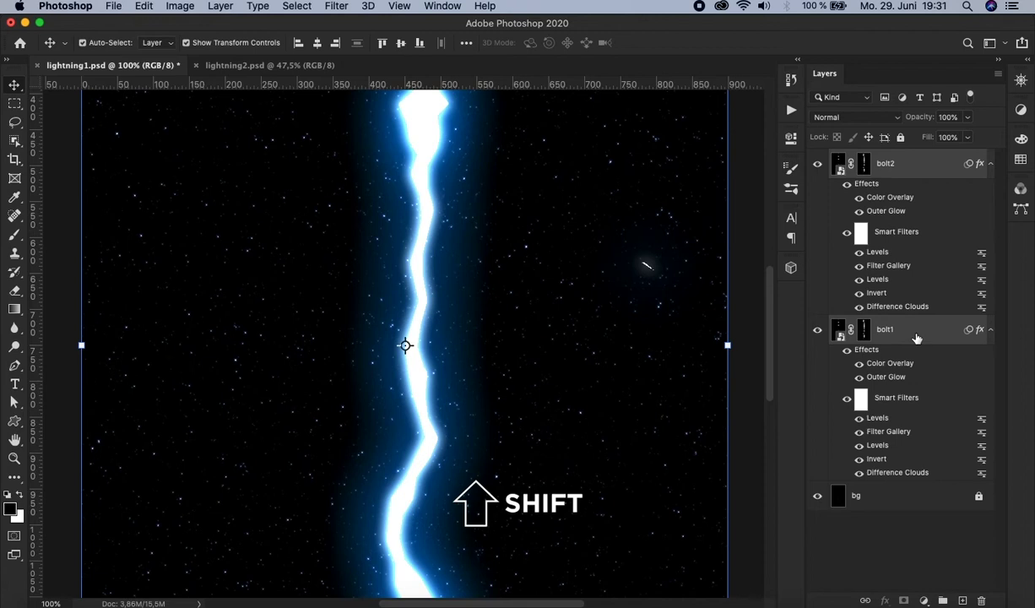
Step: Convert the bolt1 and bolt2 layers into one smart object named lightning
right_click(916, 337)
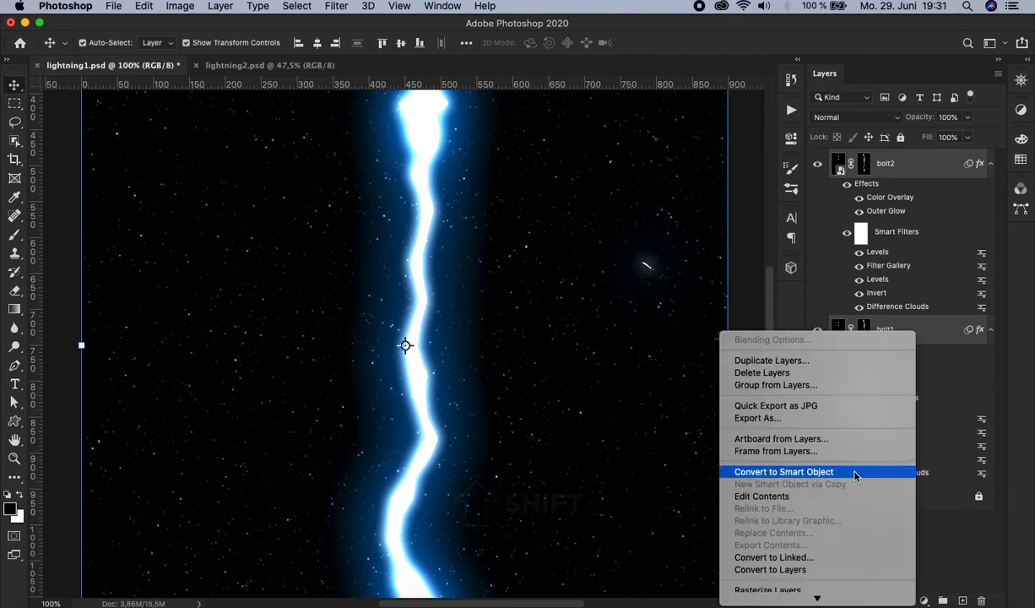
left_click(785, 472)
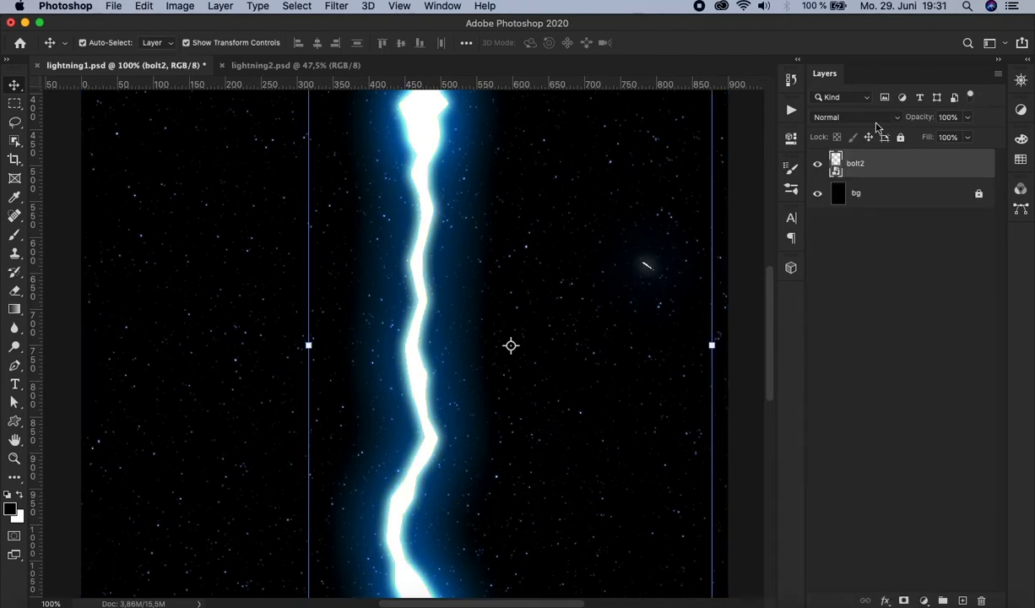
double_click(856, 166)
key("BackSpace")
key("Return")
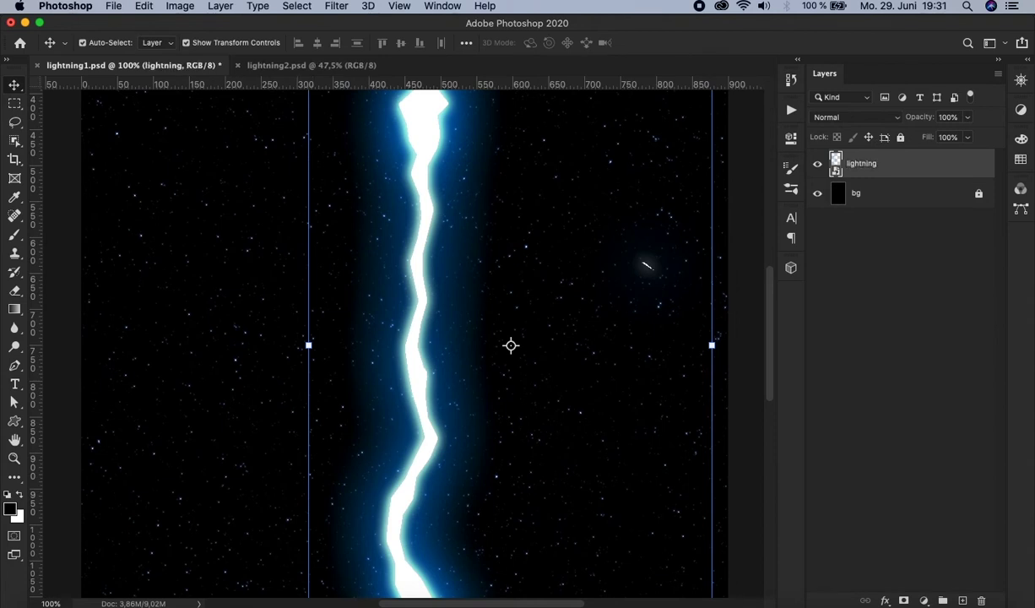
Step: Set the lightning layer's blend mode to Linear Dodge (Add) and fit the image on screen
left_click(854, 123)
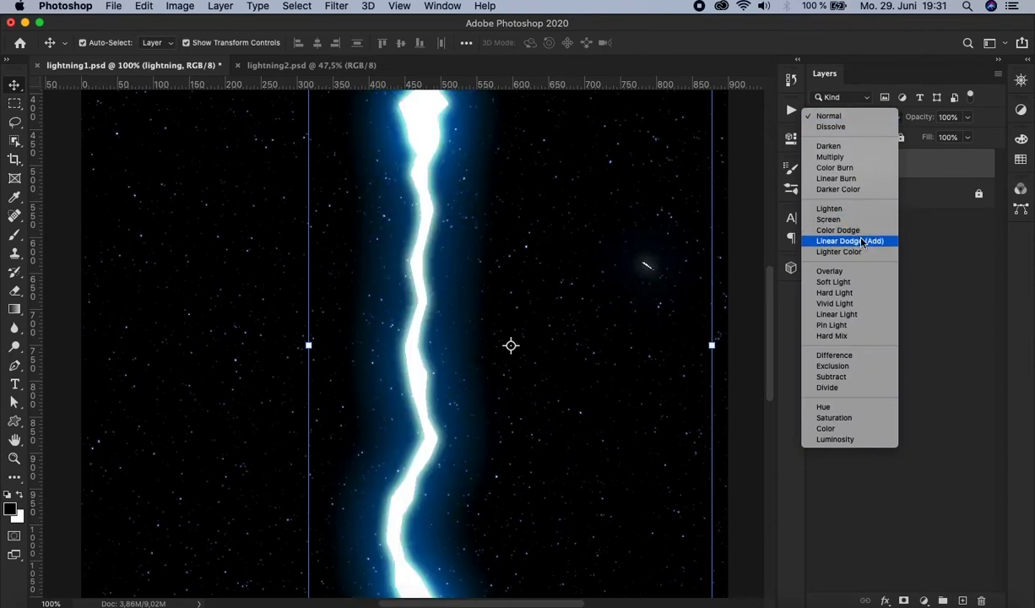
left_click(853, 238)
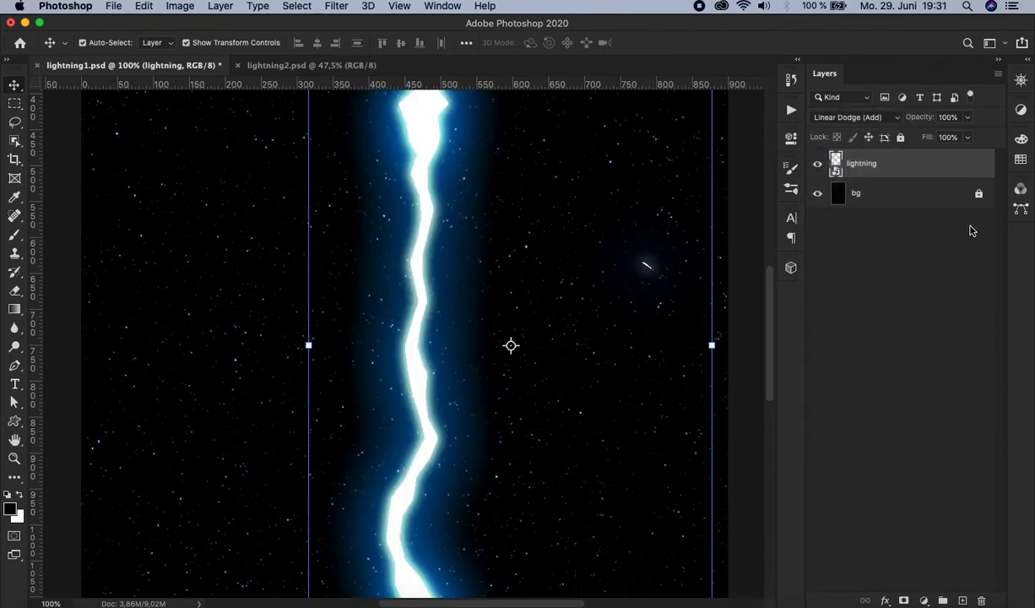
key("super+0")
left_click(625, 302)
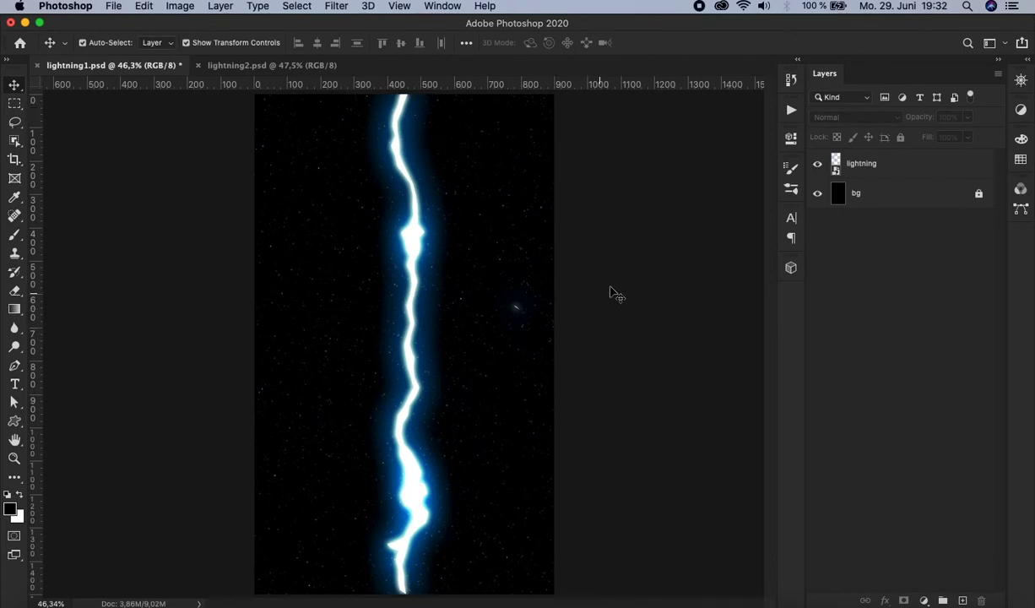
Step: Show the Actions panel, stop recording the lightning action and collapse its steps
left_click(439, 5)
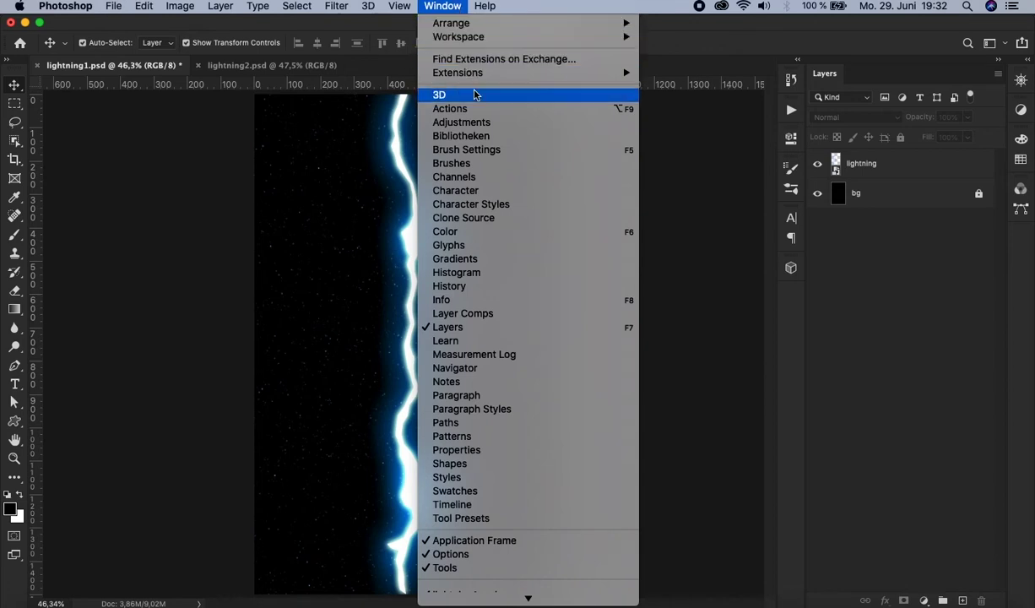
left_click(460, 109)
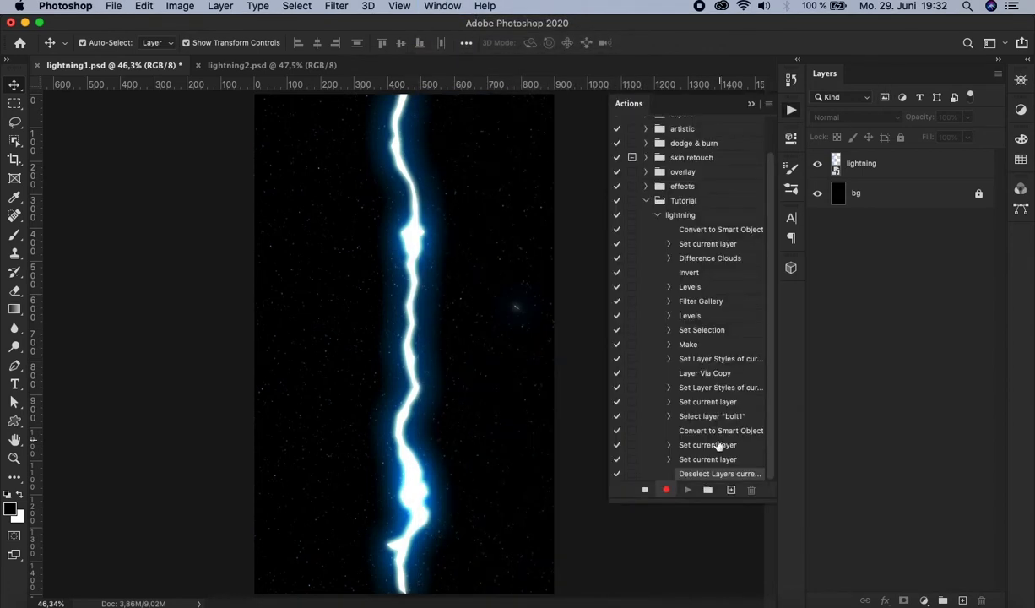
left_click(645, 492)
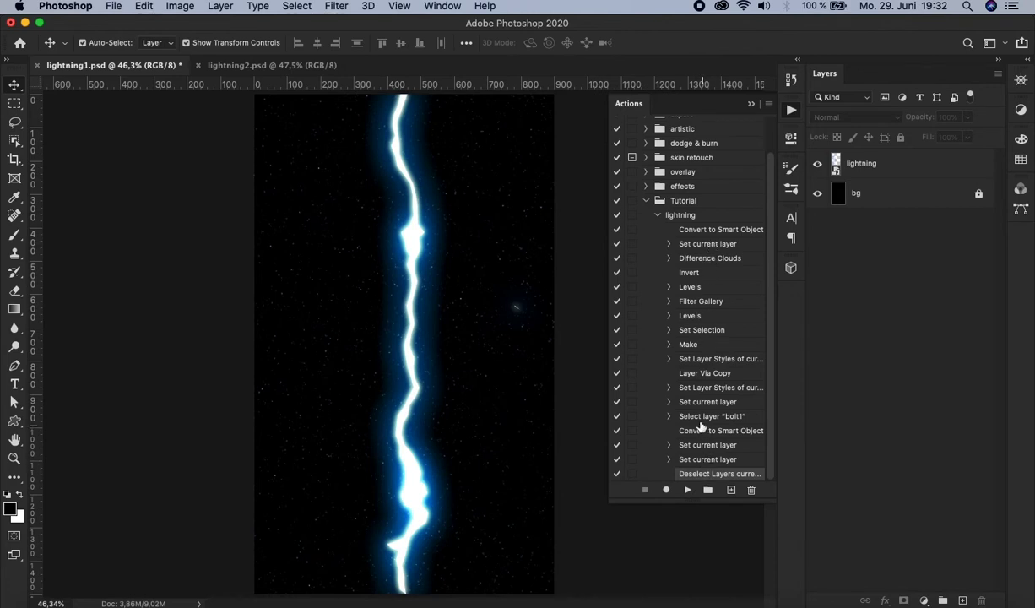
left_click(656, 215)
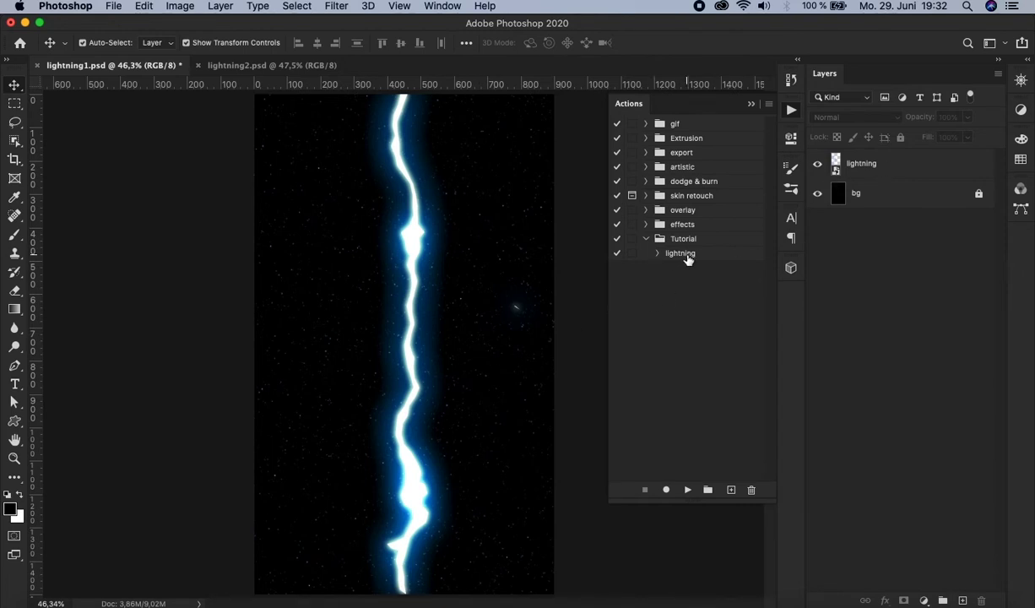
Step: Delete the lightning layer and add a new Gradient Fill layer in its place
left_click(937, 162)
key("Delete")
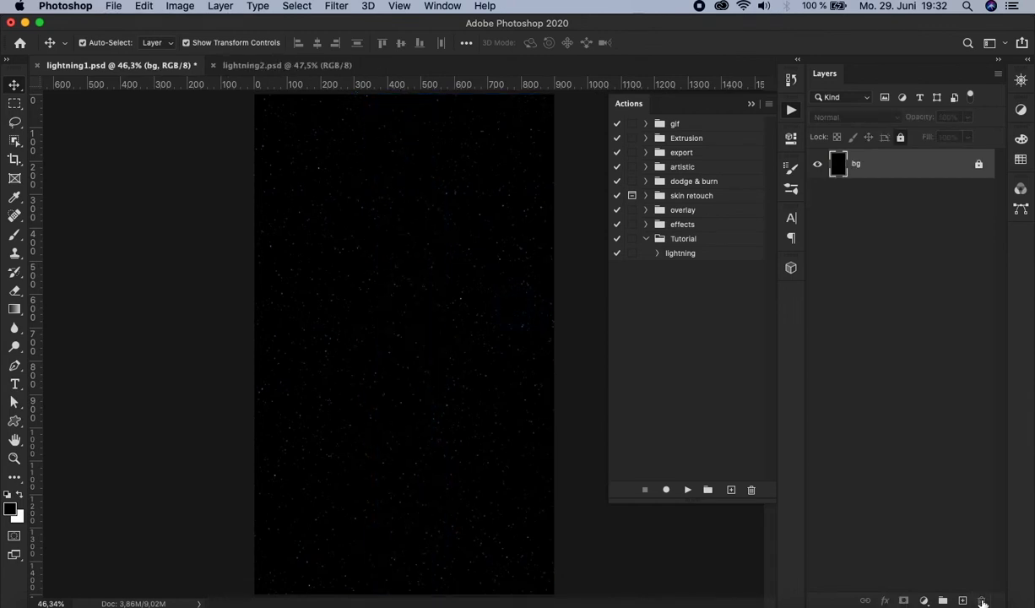
left_click(924, 600)
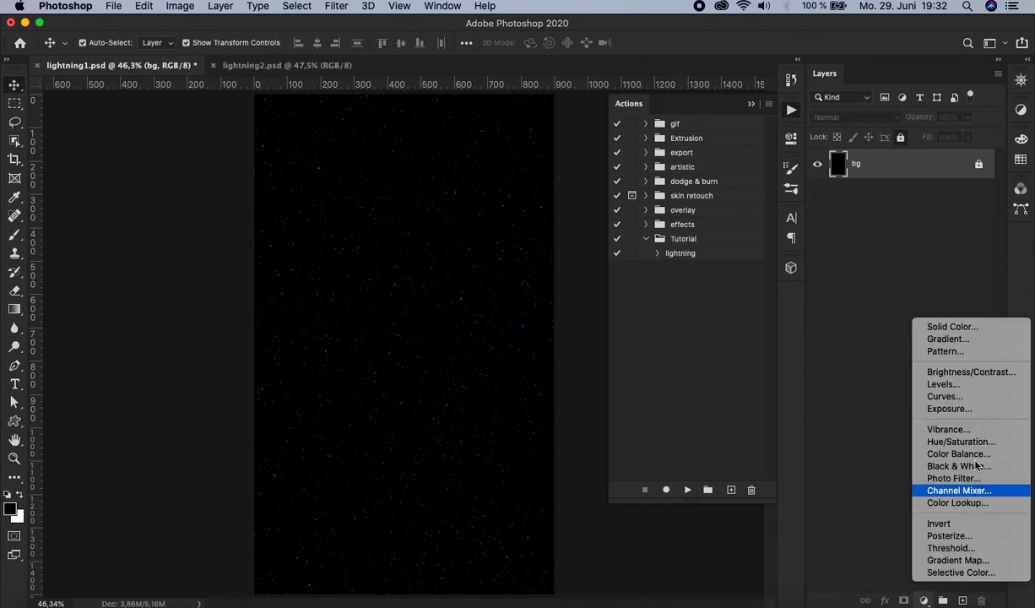
left_click(980, 338)
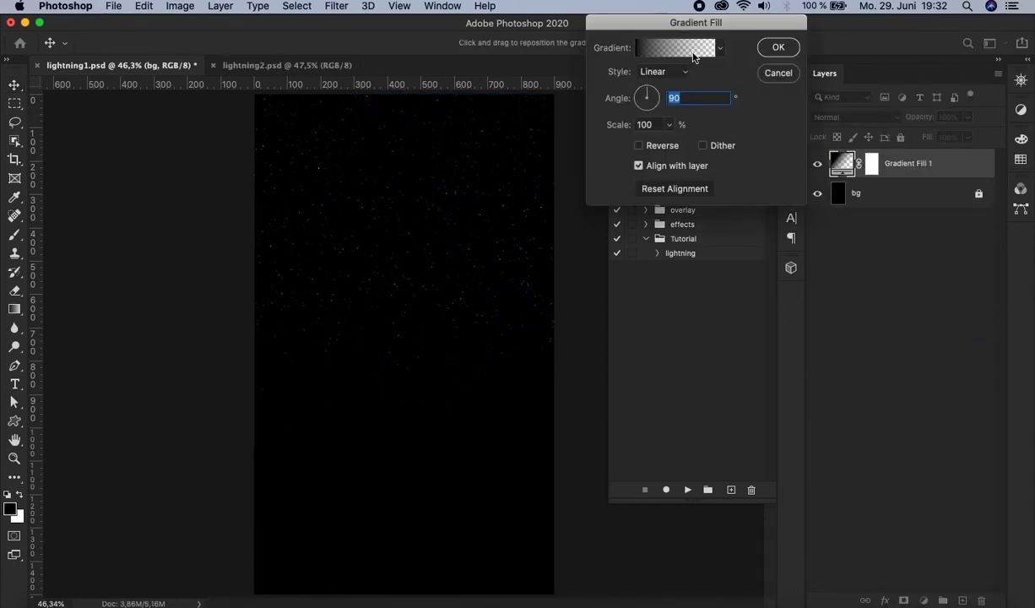
Step: Set the gradient fill to black-to-white, angle 0, scale 20%, with dither on
left_click(693, 57)
left_click(680, 67)
left_click(990, 49)
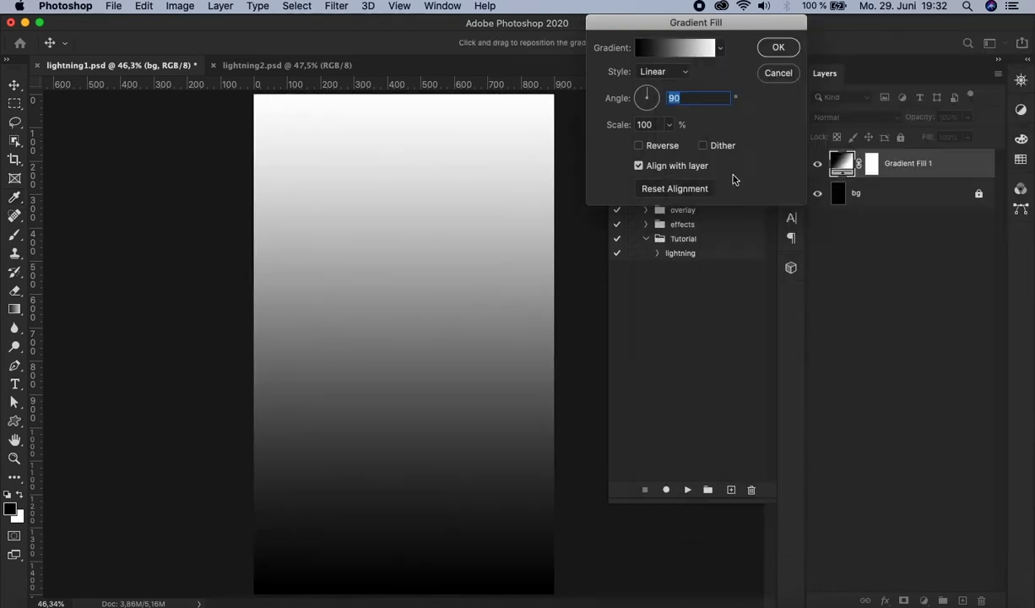
type("0")
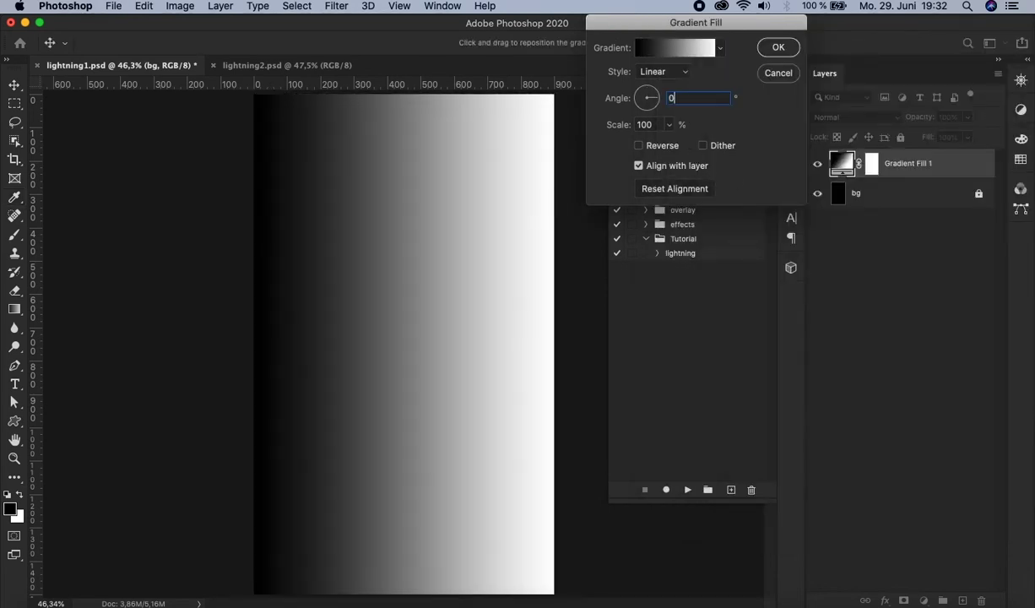
double_click(645, 124)
type("20")
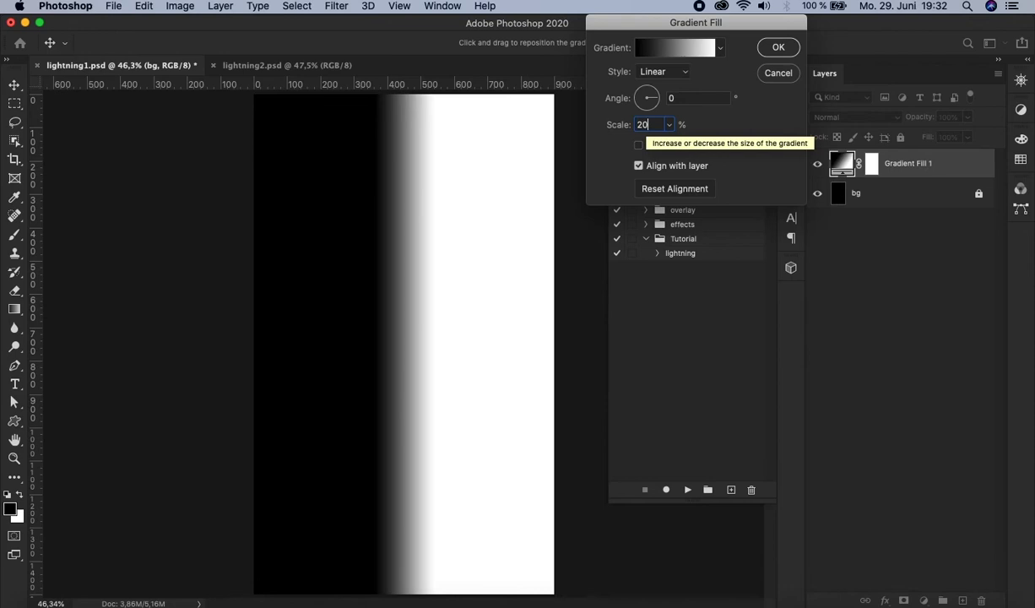
left_click(713, 147)
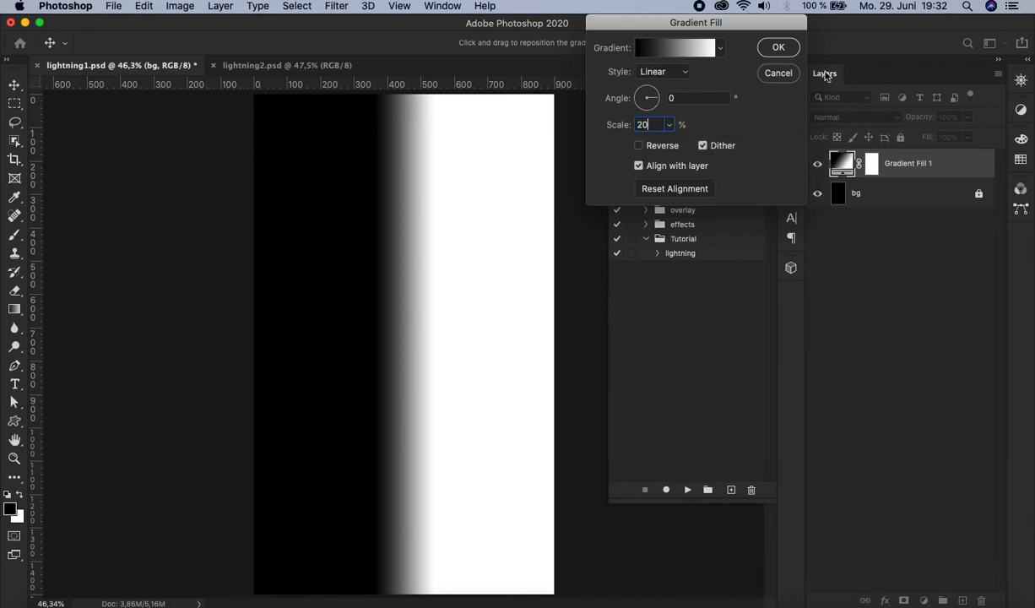
left_click(779, 47)
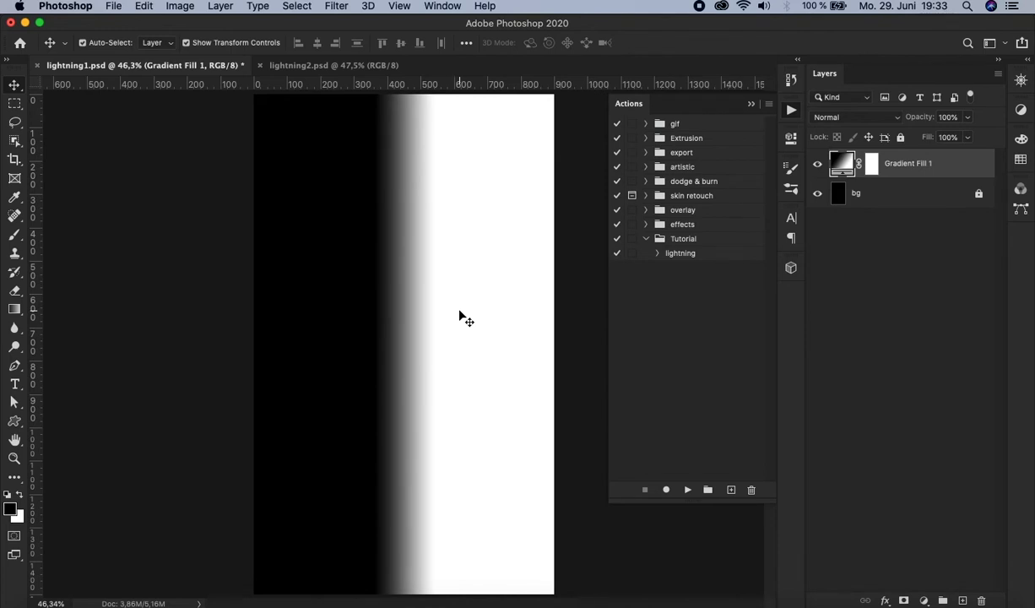
Step: Play the lightning action on the gradient fill, then close the Actions panel and view at 100%
left_click(717, 258)
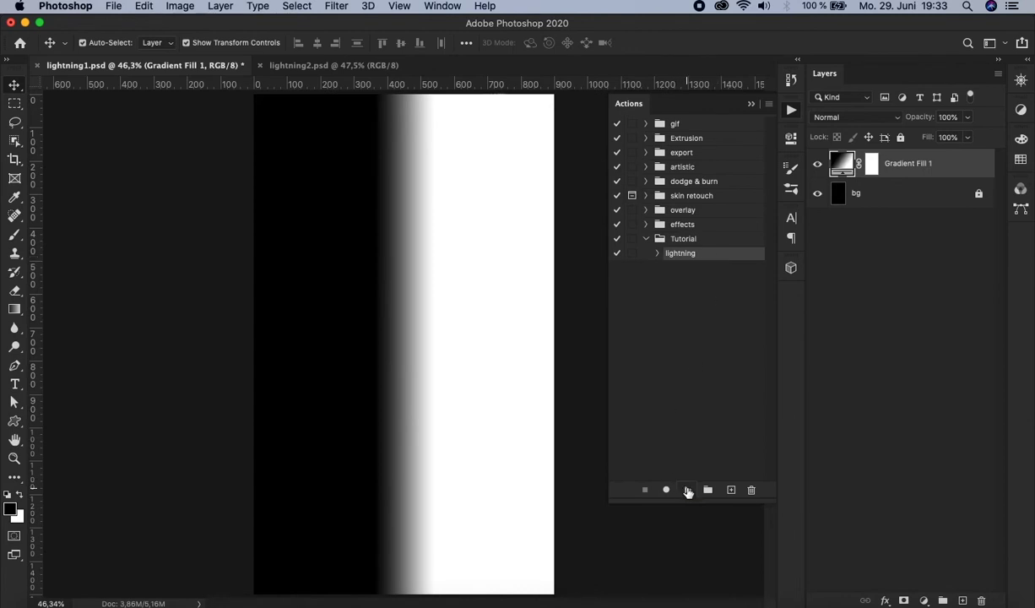
left_click(688, 490)
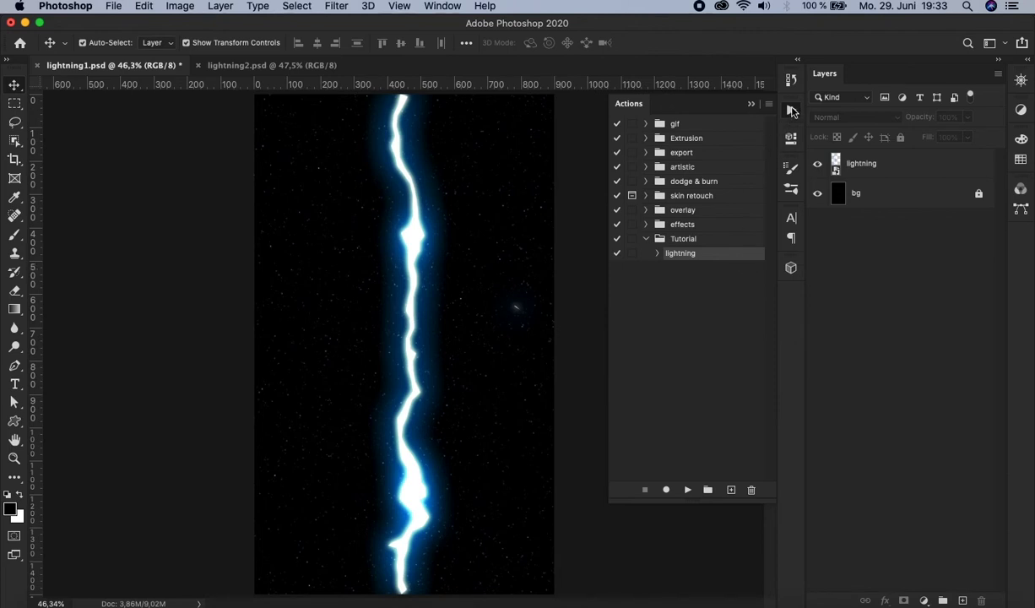
left_click(792, 111)
key("super+0")
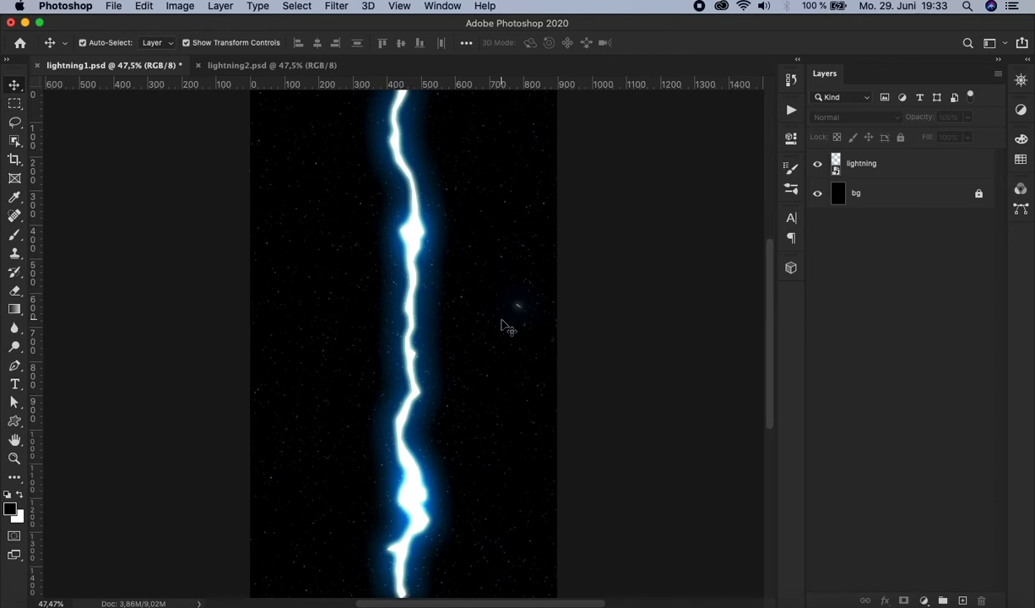
key("super+1")
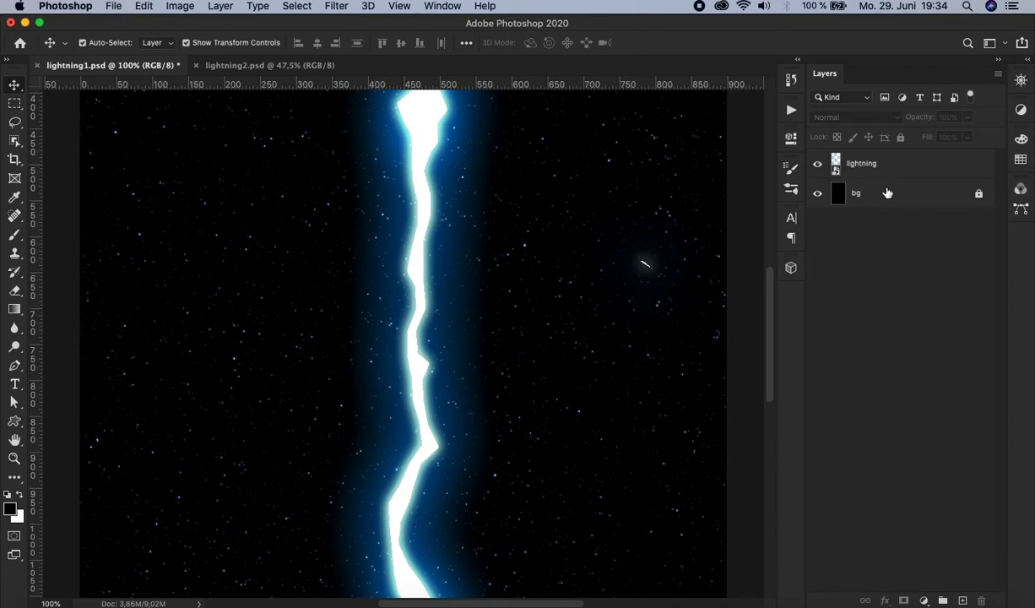
Step: Mask the lightning layer and brush black over the stray spark right of the bolt
left_click(858, 163)
left_click(903, 600)
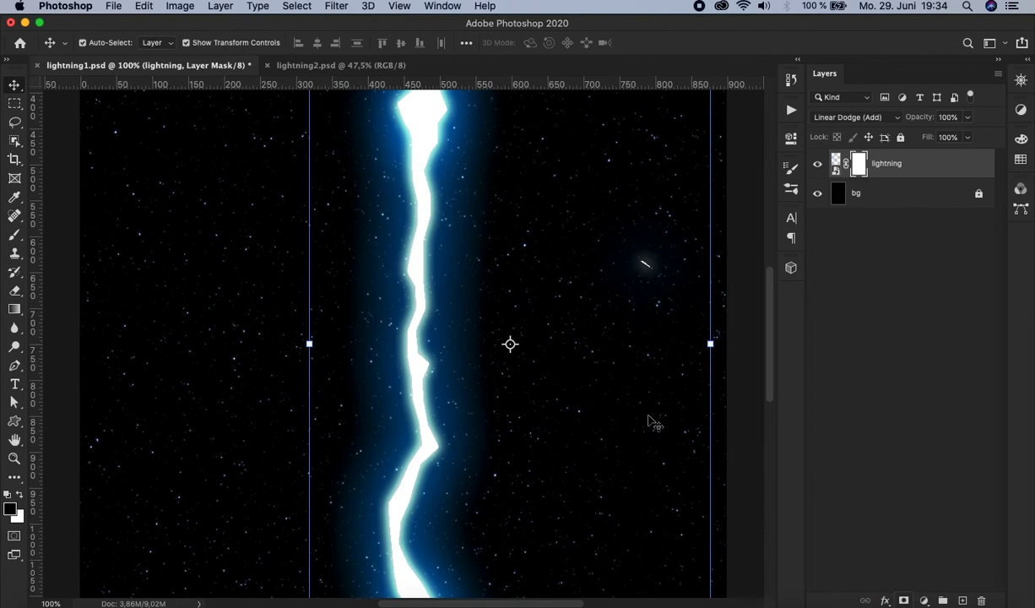
key("b")
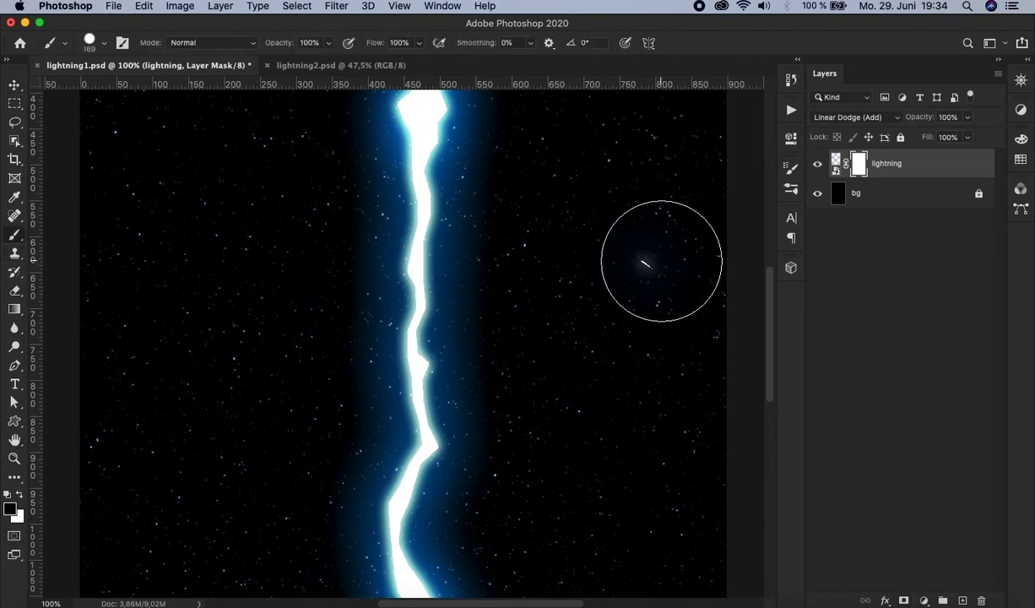
scroll(661, 259, "up", 10)
scroll(662, 263, "right", 1)
scroll(661, 264, "down", 10)
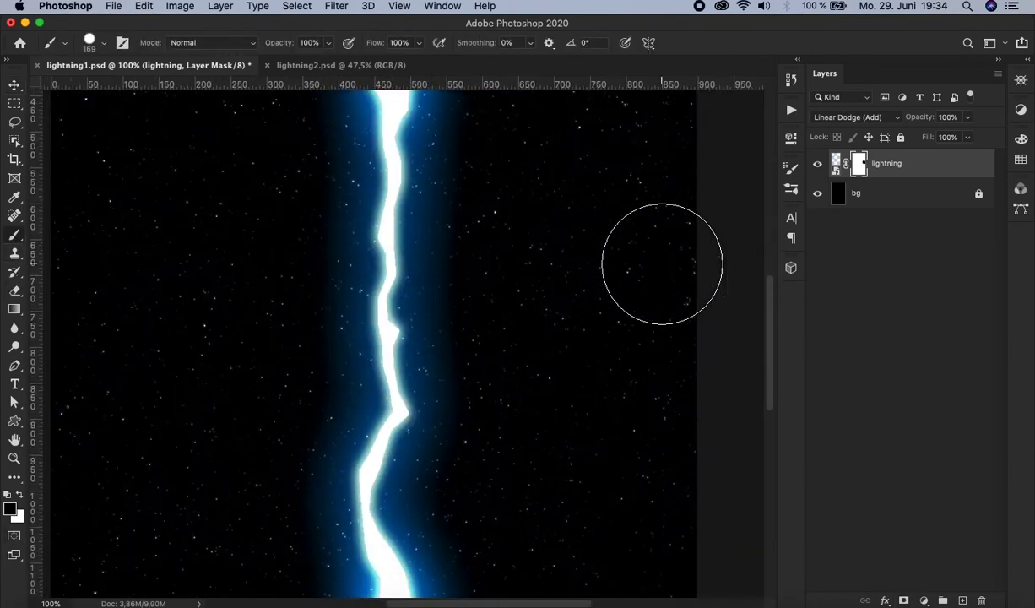
scroll(662, 264, "left", 1)
scroll(662, 264, "up", 10)
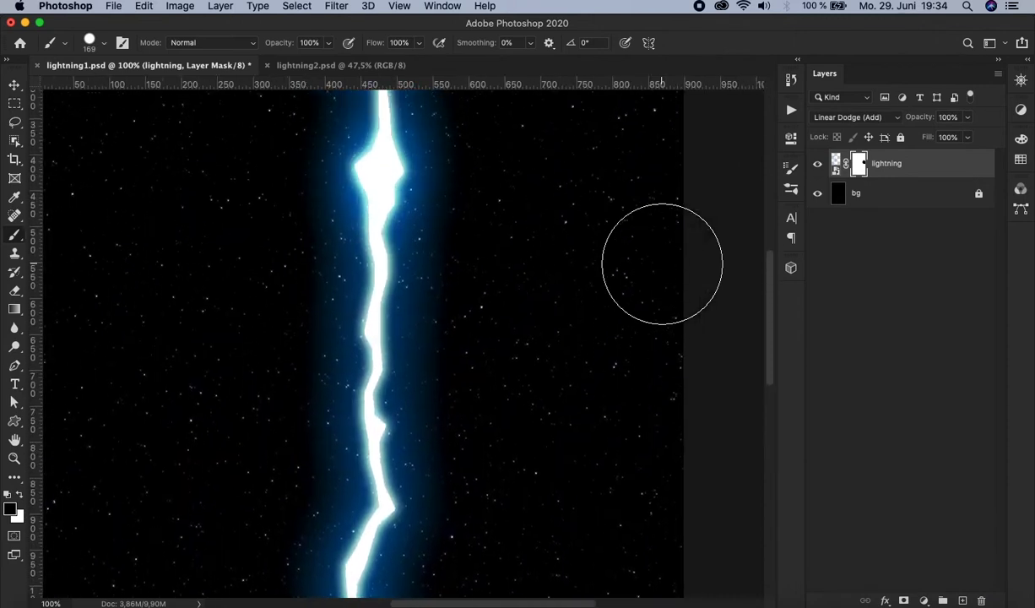
scroll(662, 264, "down", 5)
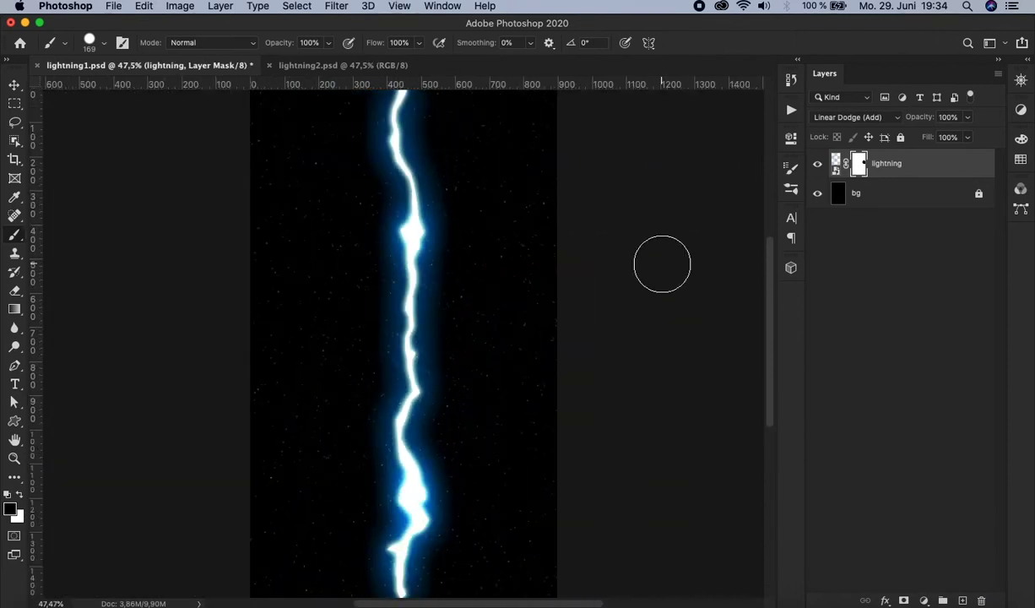
left_click(924, 245)
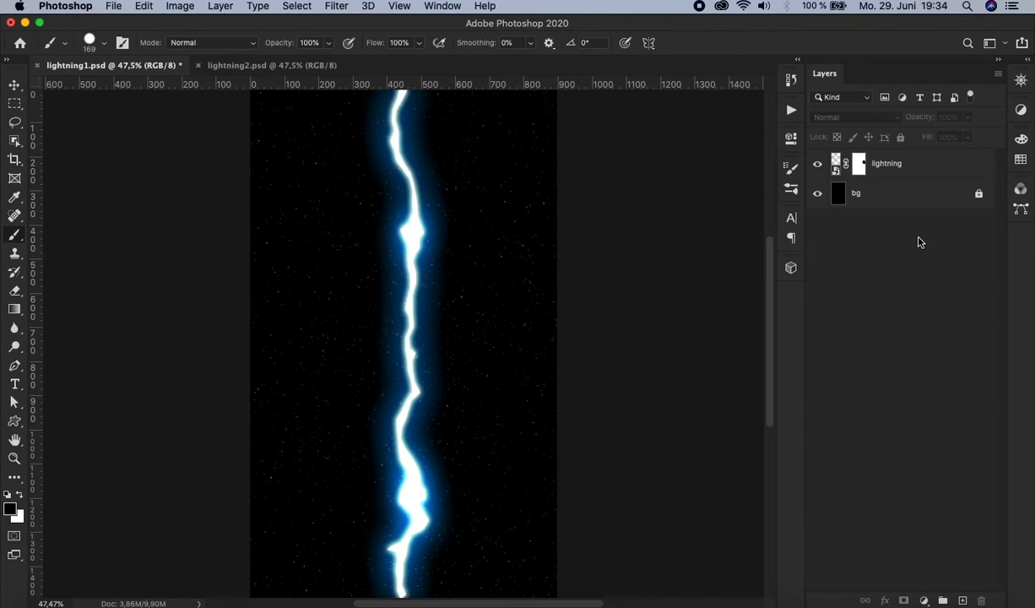
Step: Switch to the lightning2.psd document with the raised hand
left_click(268, 65)
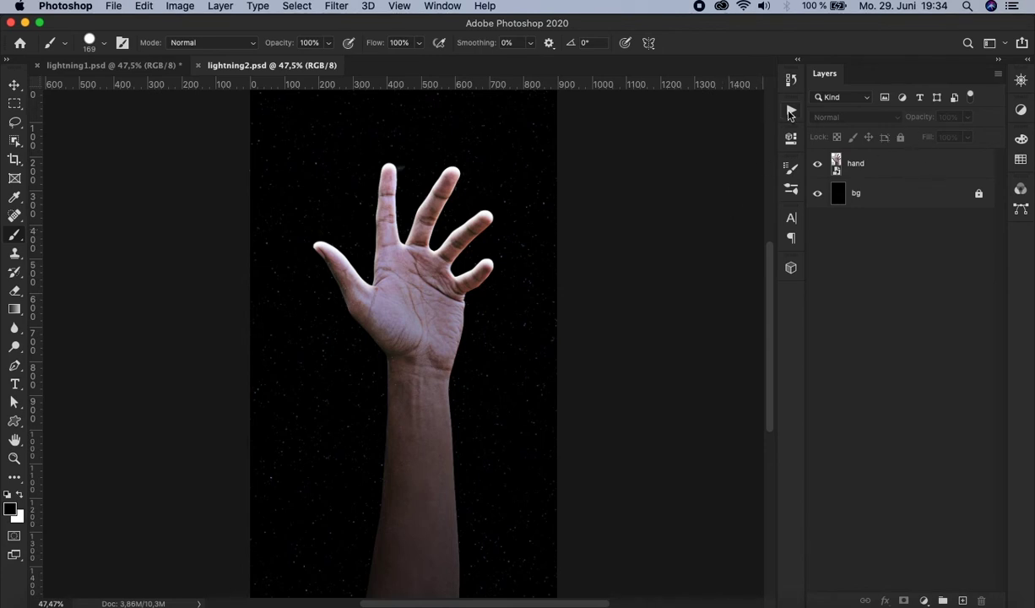
left_click(792, 110)
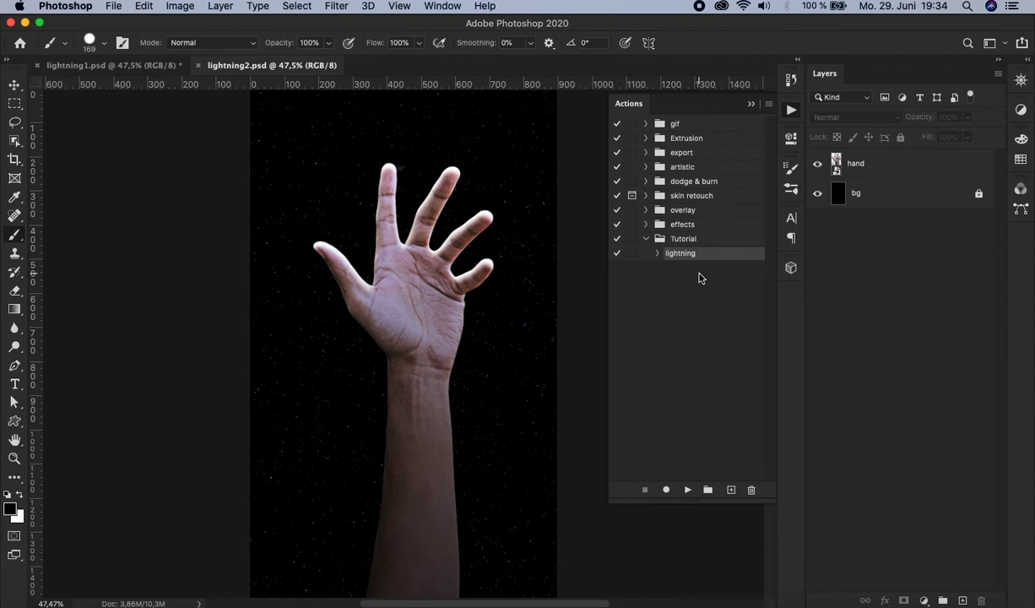
left_click(591, 208)
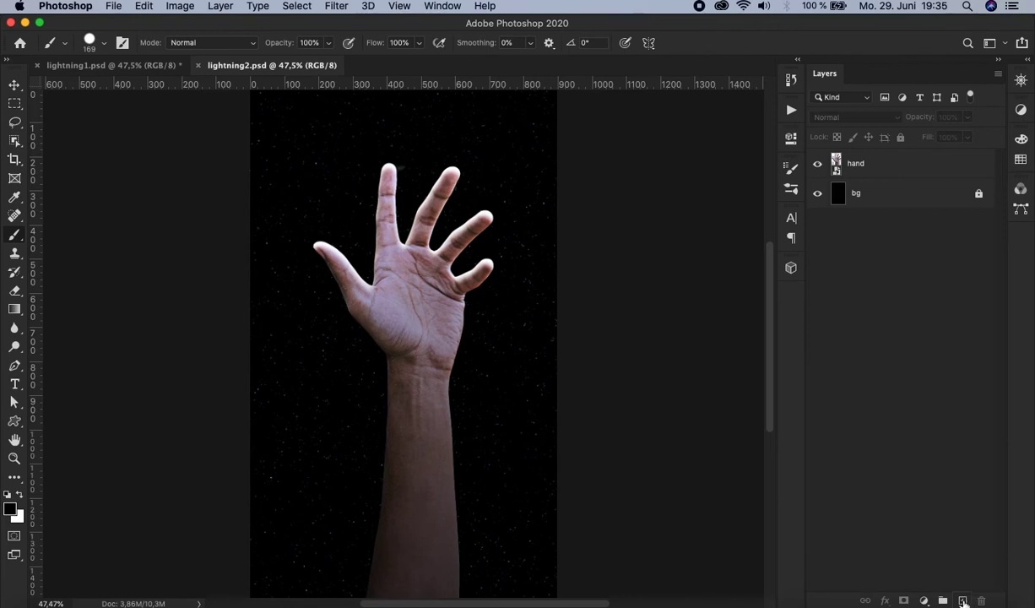
Step: Add an empty Layer 1 and trace a Magnetic Lasso selection around the fingers and right side
left_click(963, 600)
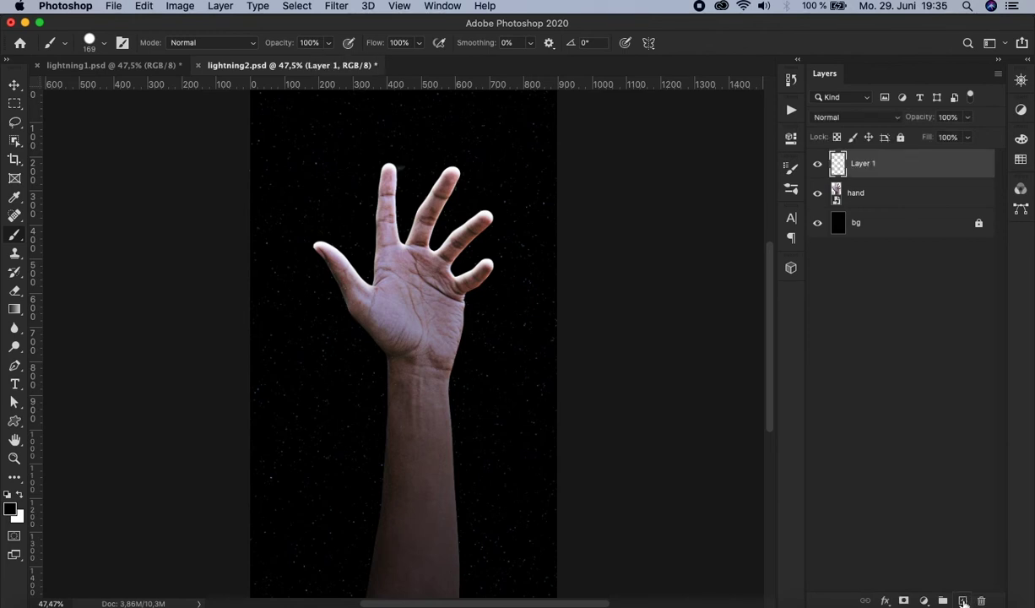
left_click(15, 125)
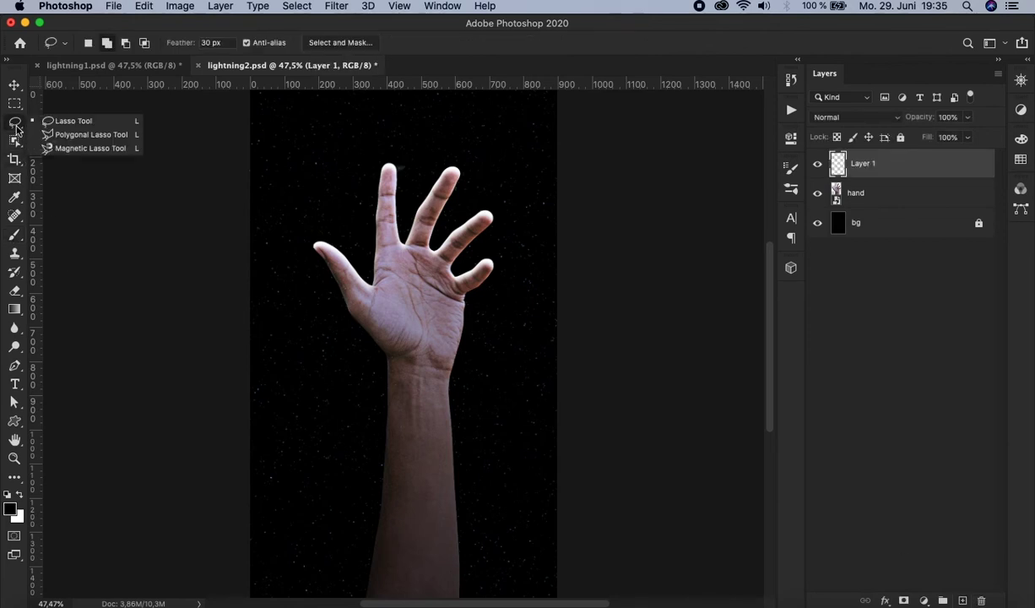
left_click(71, 149)
key("super+minus")
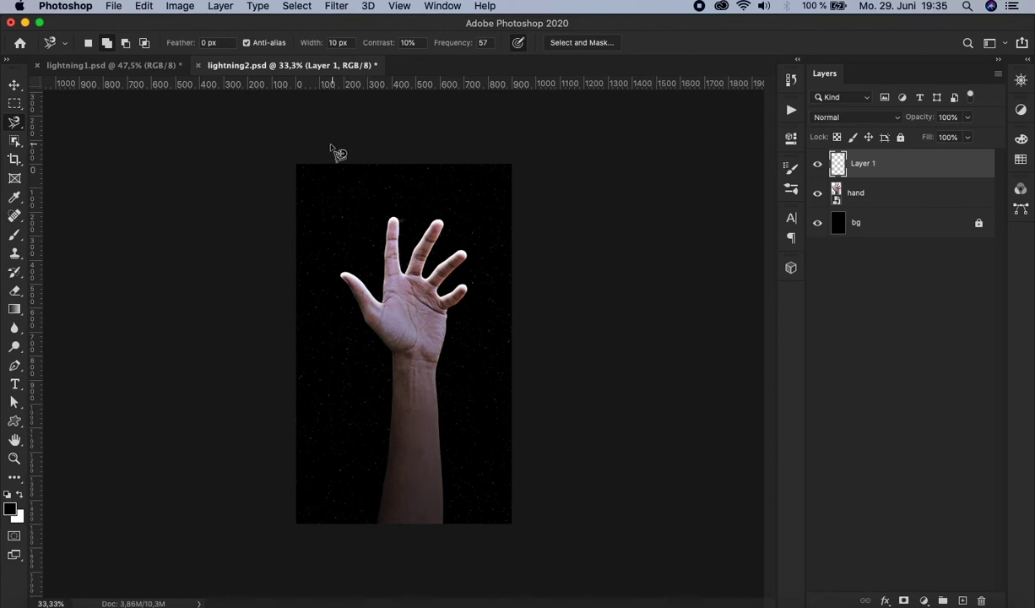
left_click(311, 163)
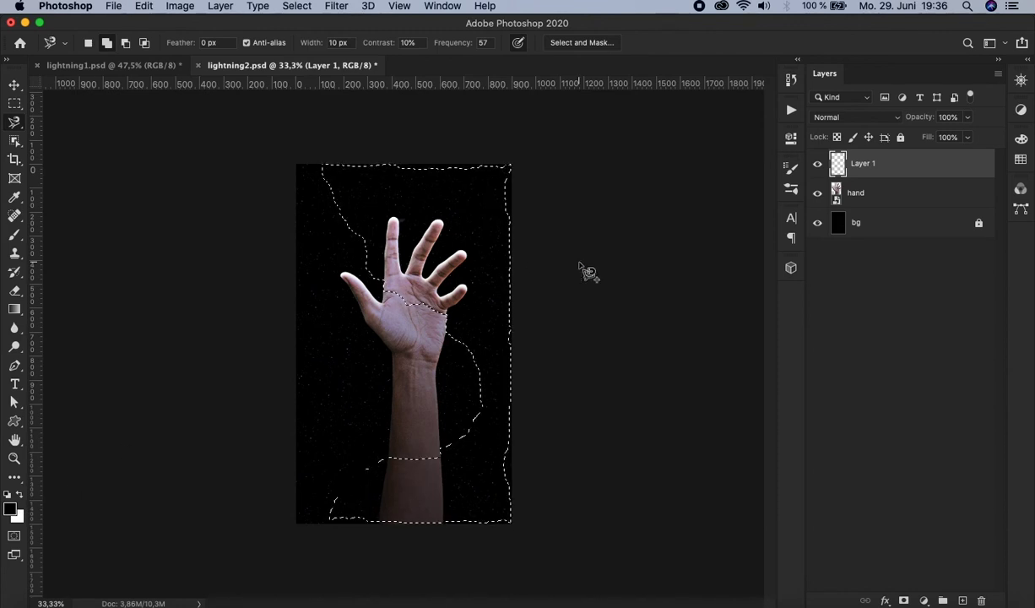
Step: Fill the selection black on Layer 1, fill the inverted area white, then deselect
key("alt")
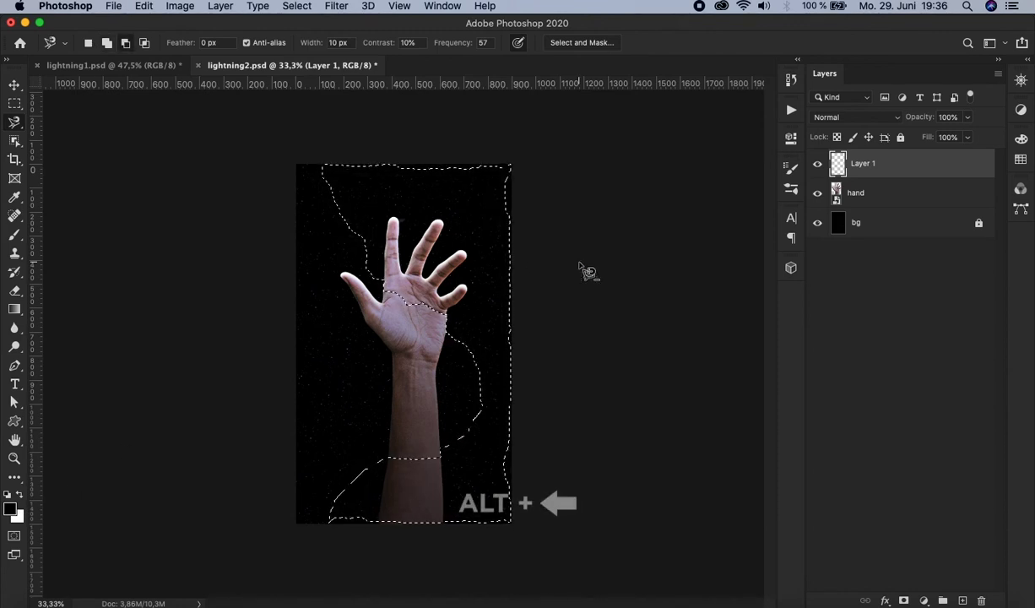
key("alt+BackSpace")
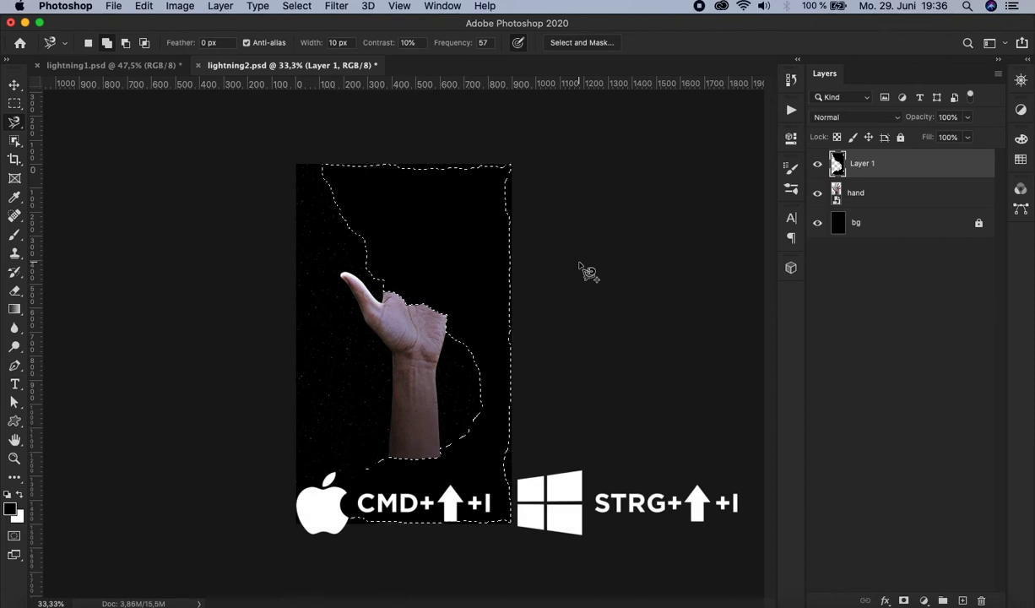
key("super+shift+i")
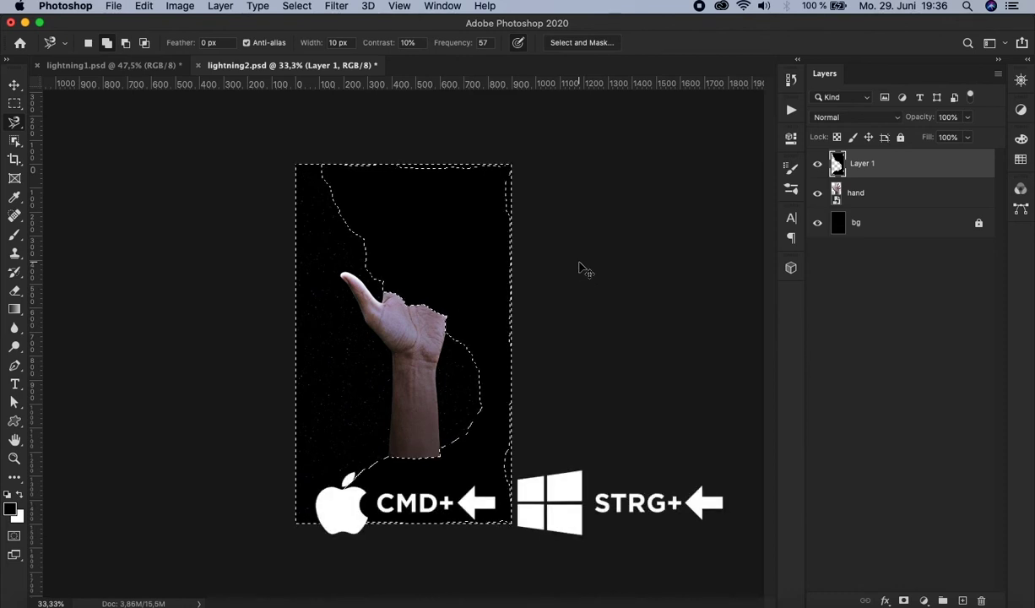
key("super+BackSpace")
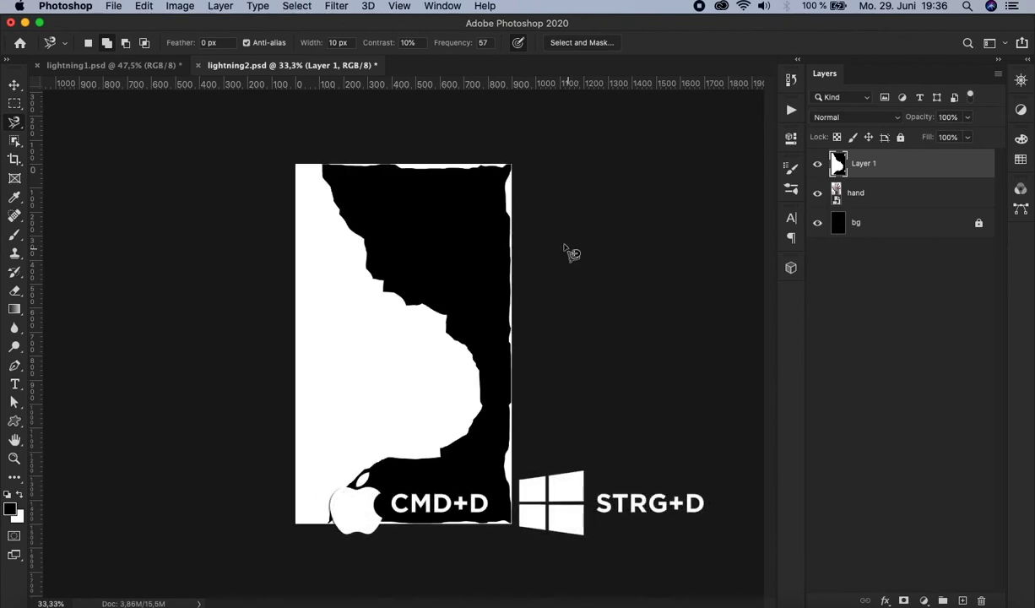
key("super+d")
Step: With the Brush, paint black over Layer 1's white strips along the right and bottom canvas edges
left_click(15, 235)
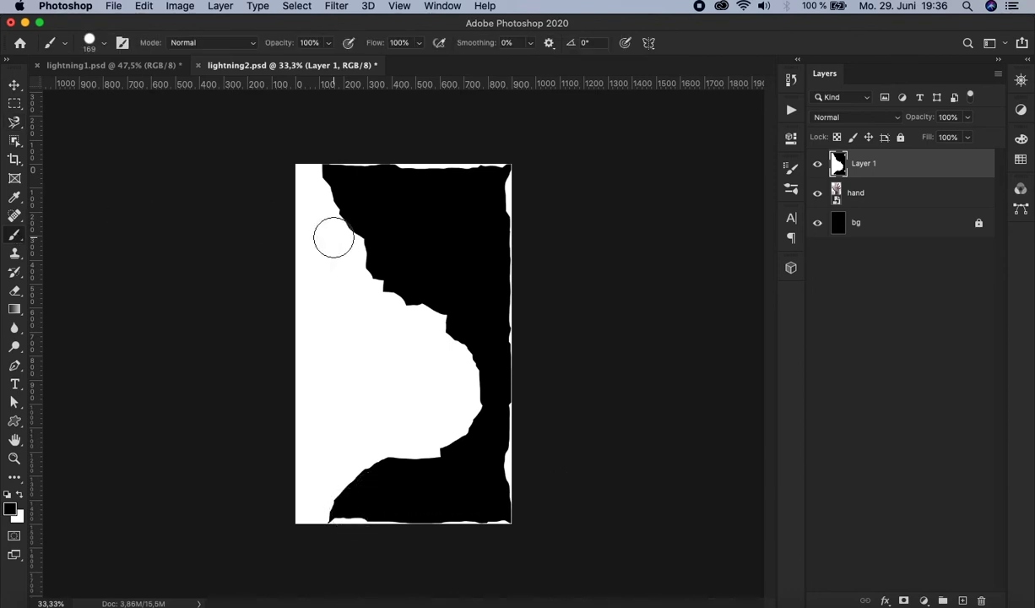
right_click(328, 233)
left_click(478, 29)
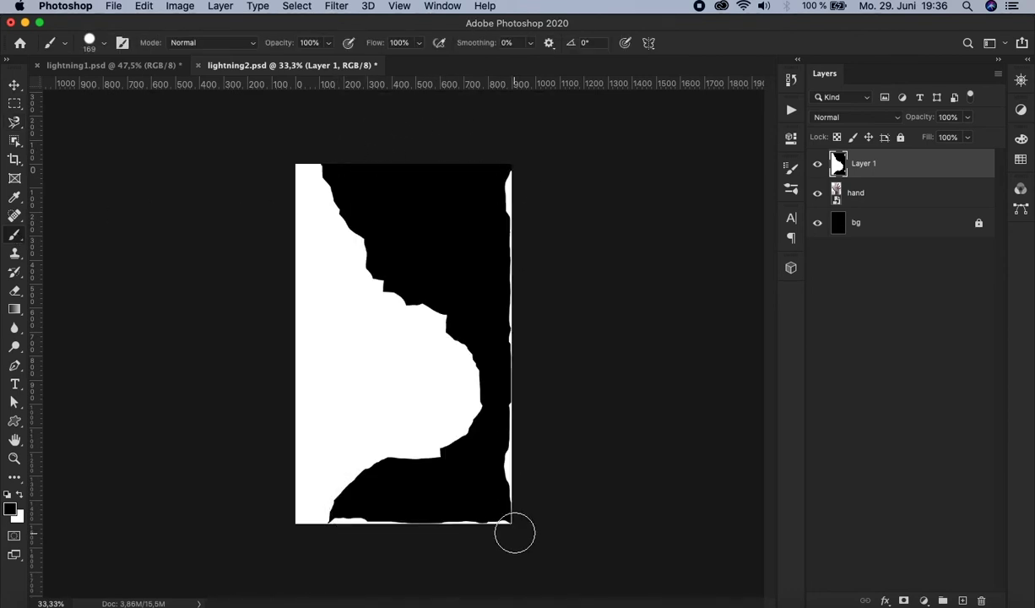
left_click(513, 531, "shift")
left_click(346, 530, "shift")
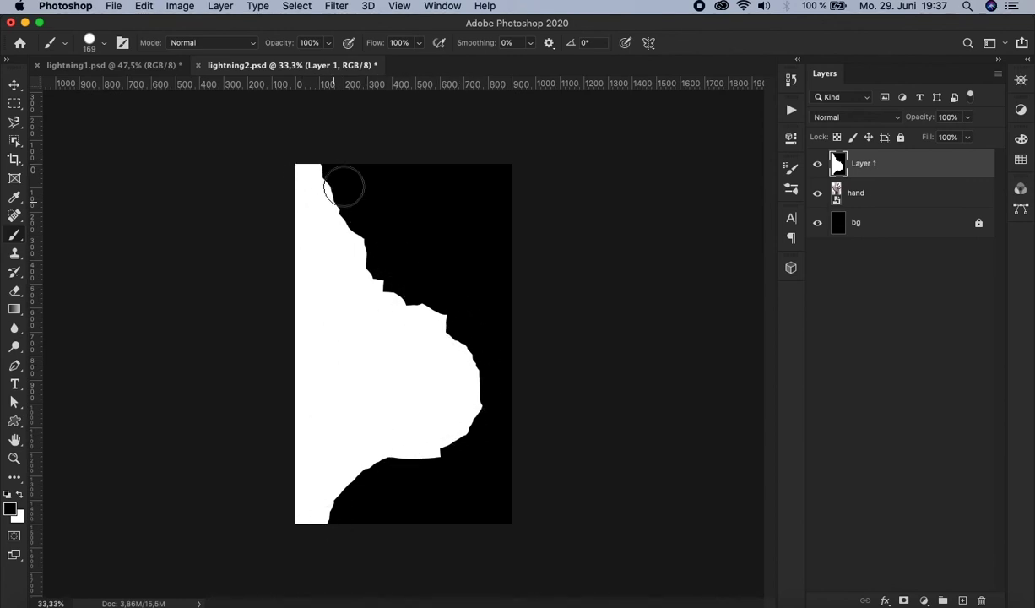
Step: Apply a Gaussian Blur with a 50-pixel radius to Layer 1
left_click(337, 7)
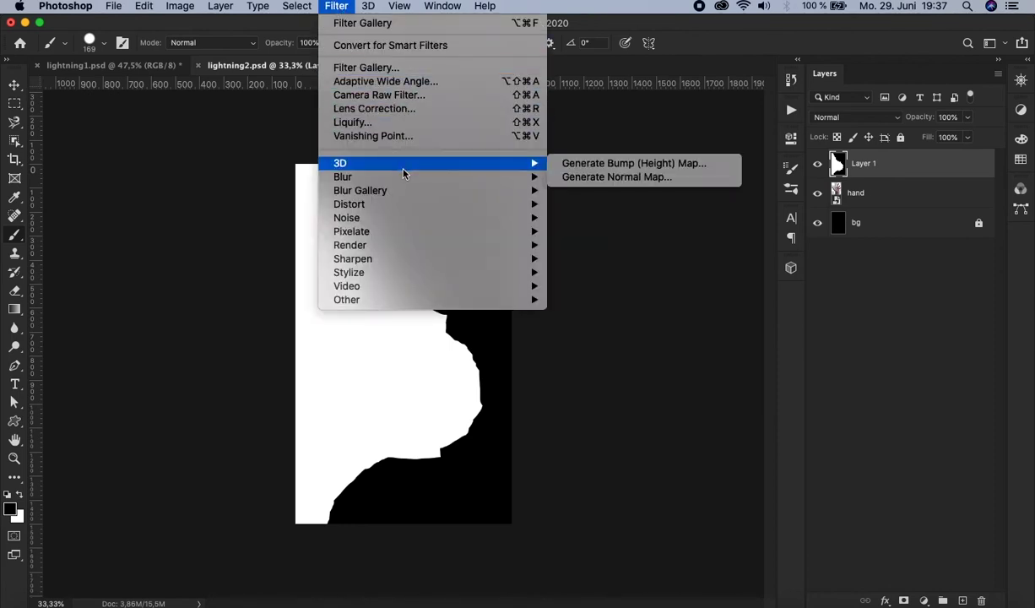
mouse_move(405, 180)
left_click(615, 233)
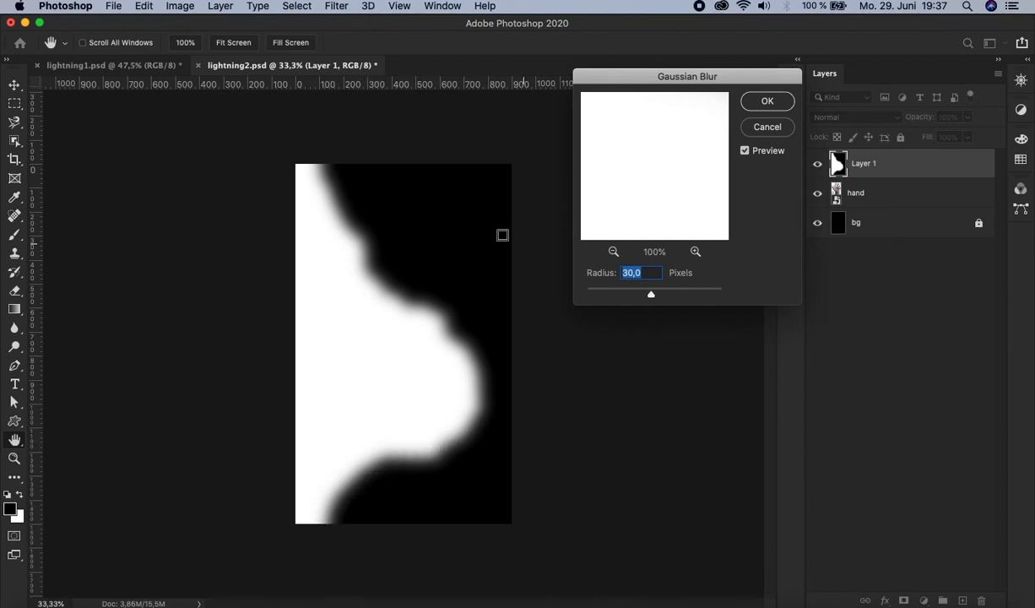
left_click(626, 273)
key("BackSpace")
type("5")
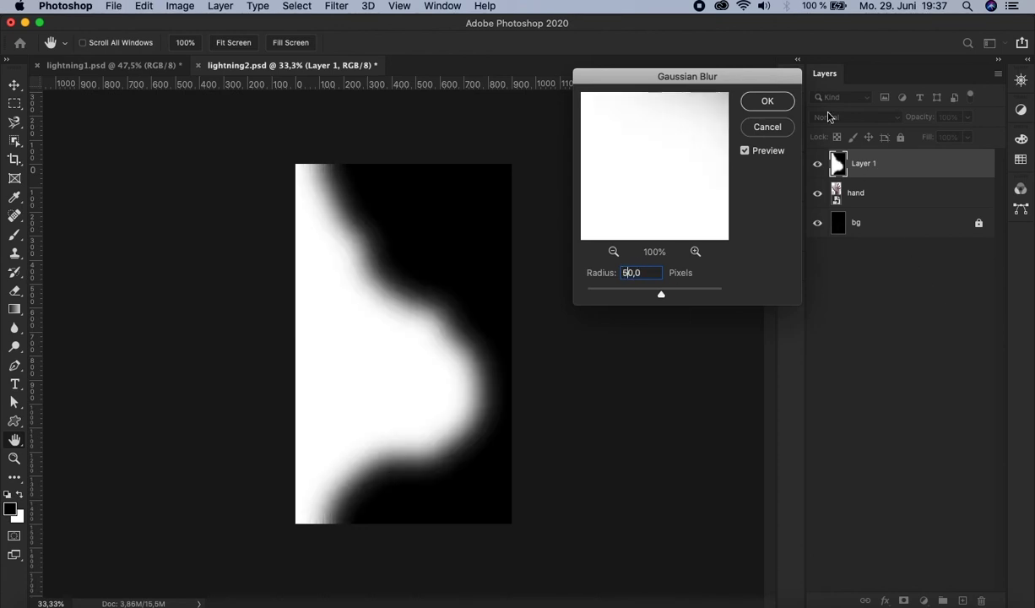
left_click(775, 102)
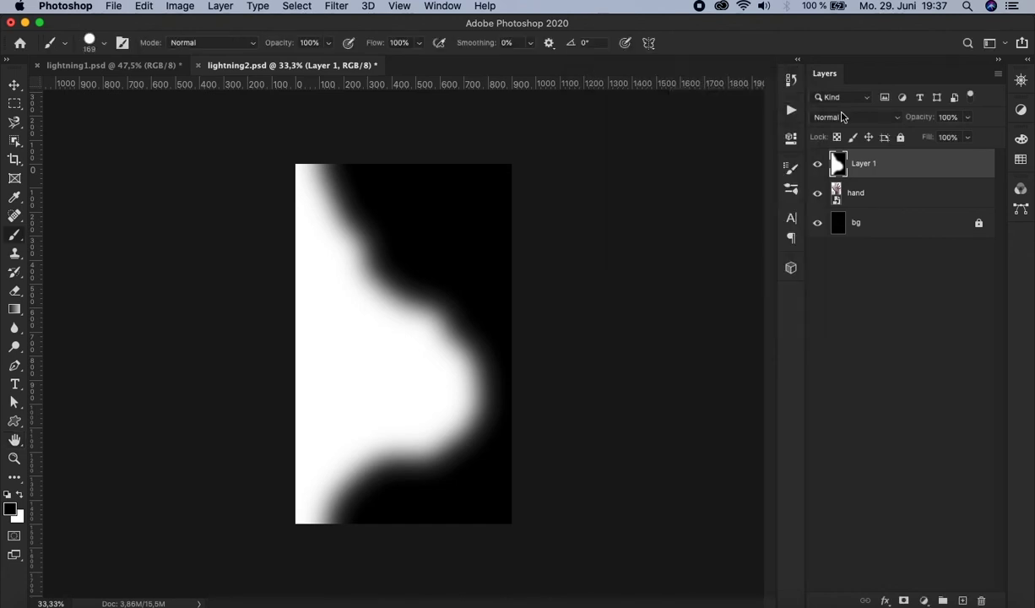
Step: Play the recorded lightning action on Layer 1, then collapse the Actions panel
left_click(791, 111)
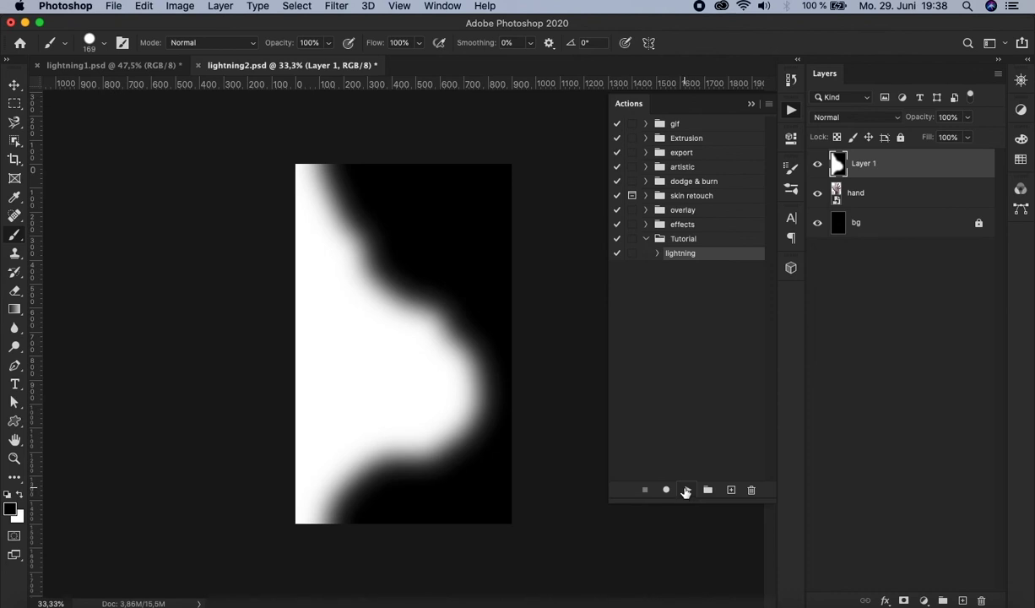
left_click(686, 490)
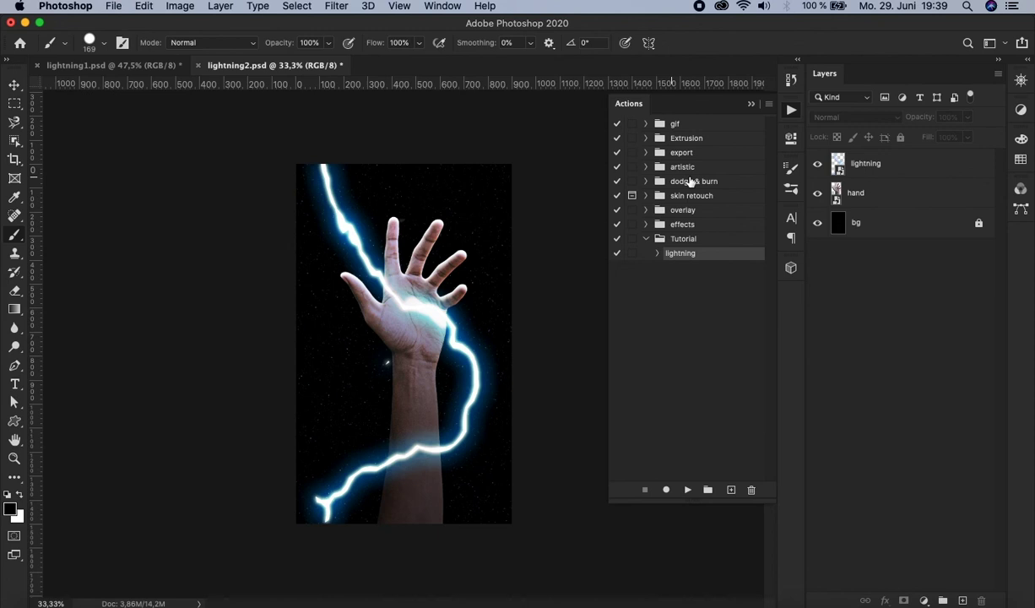
left_click(791, 110)
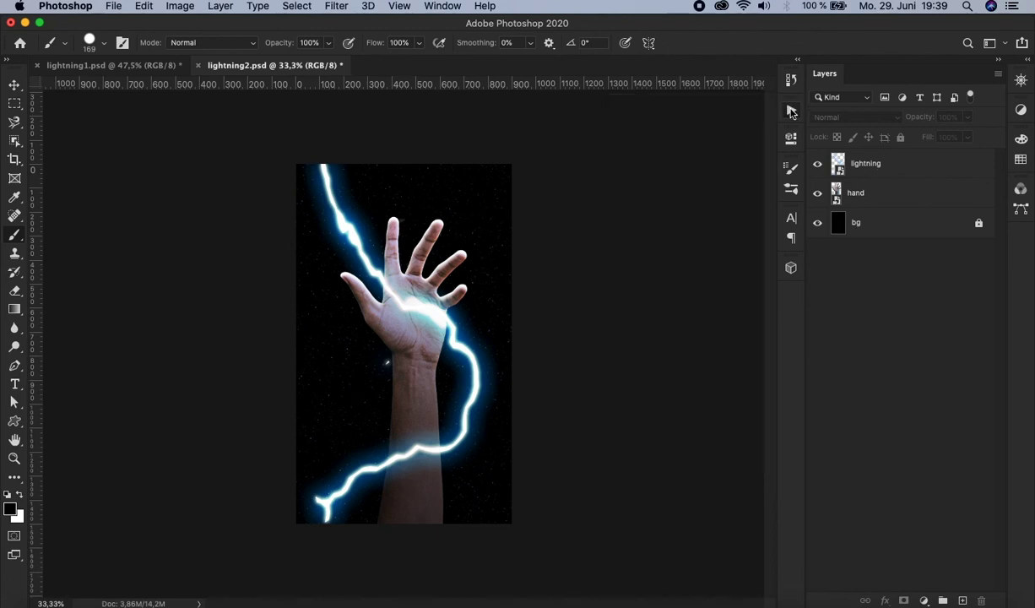
Step: Add a mask to the lightning layer and paint black within the hand selection over the forearm
left_click(891, 166)
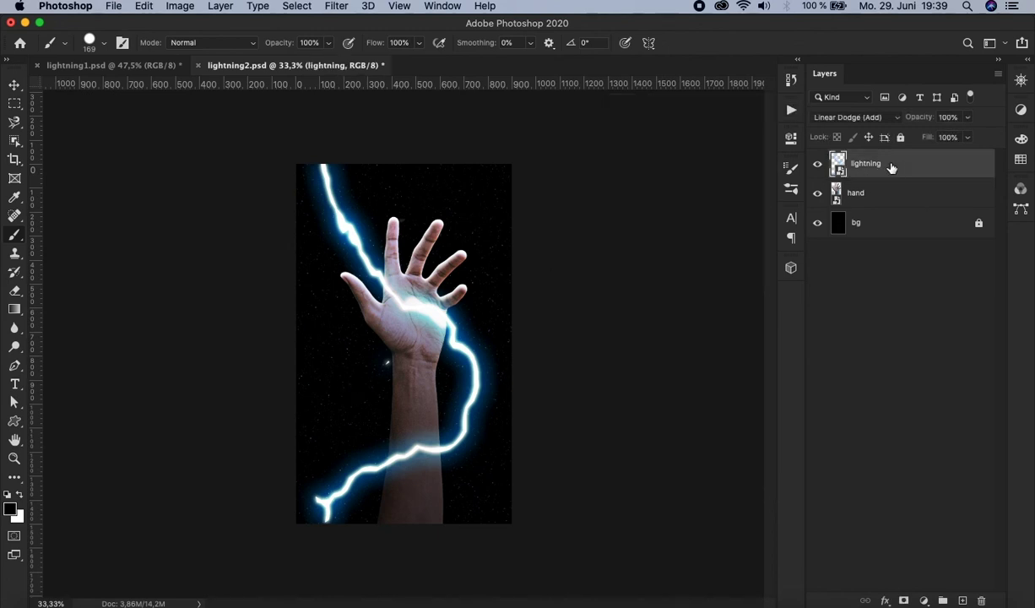
left_click(903, 600)
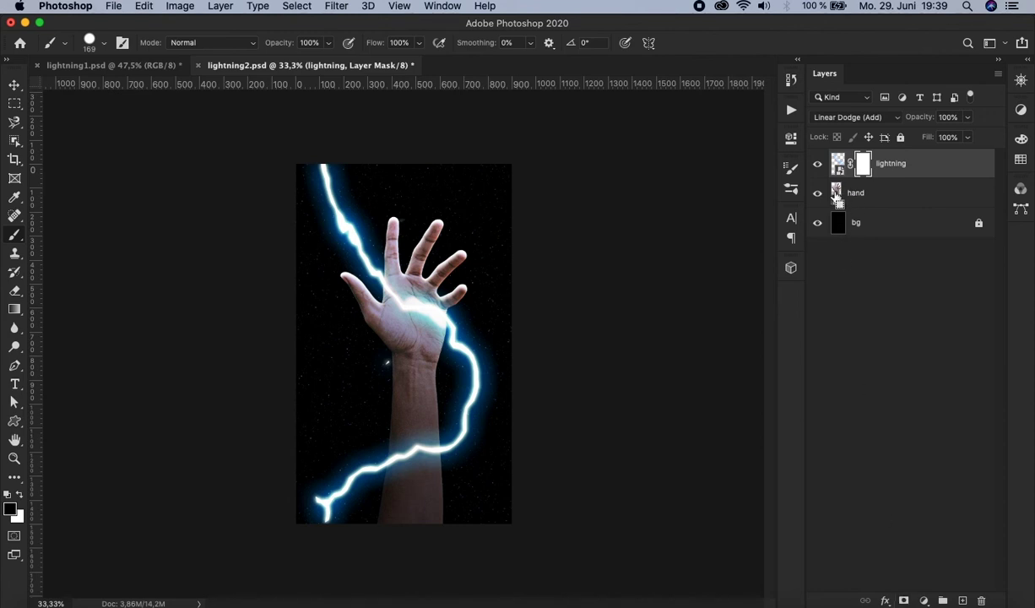
left_click(836, 193, "super")
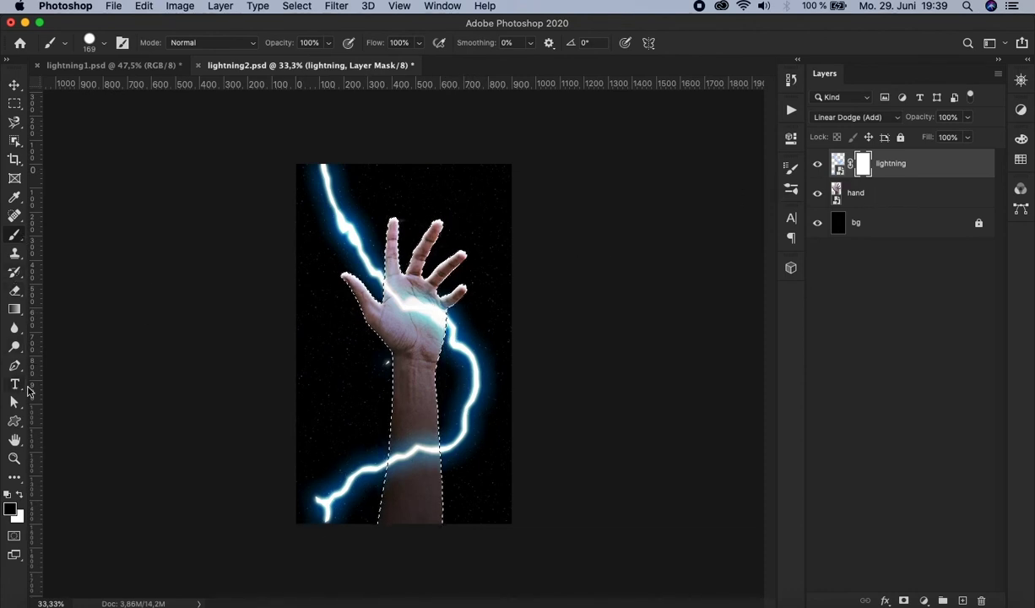
mouse_move(416, 463)
left_mouse_down()
mouse_move(406, 424)
mouse_move(400, 498)
mouse_move(422, 418)
mouse_move(436, 507)
mouse_move(413, 444)
mouse_move(401, 493)
left_mouse_up()
key("super+d")
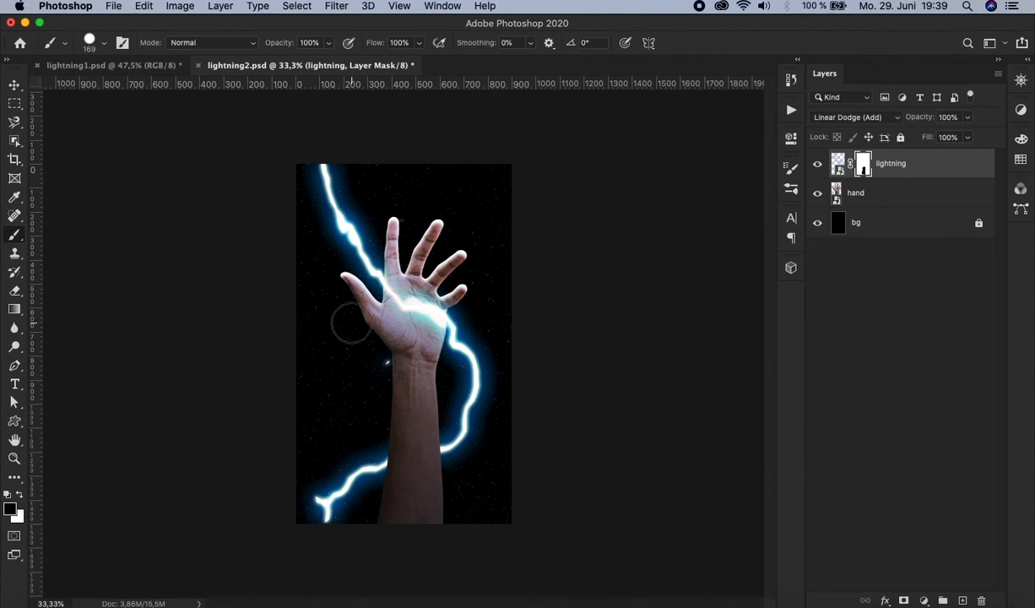
key("super+1")
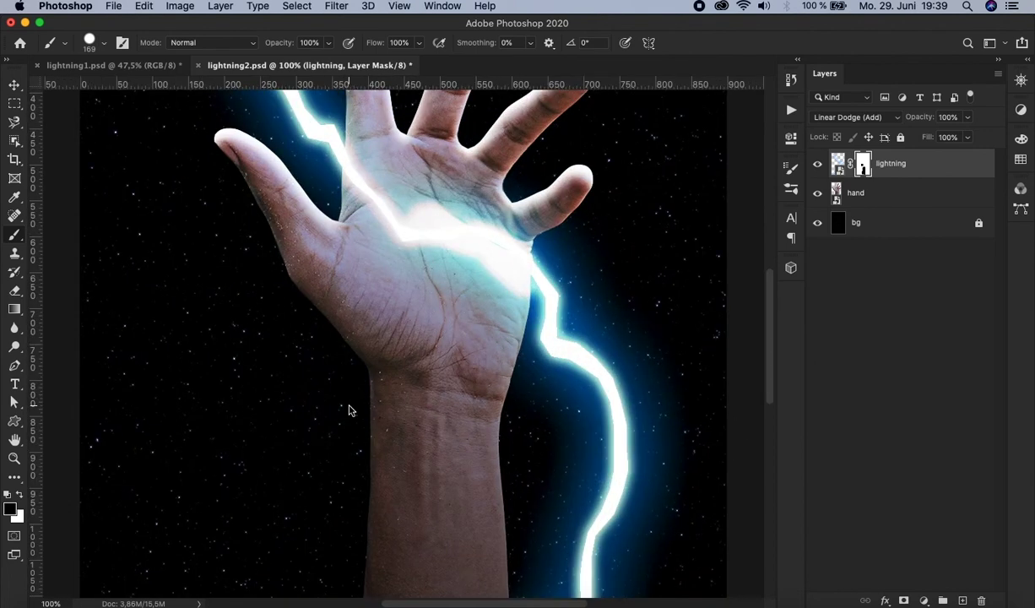
key("super+0")
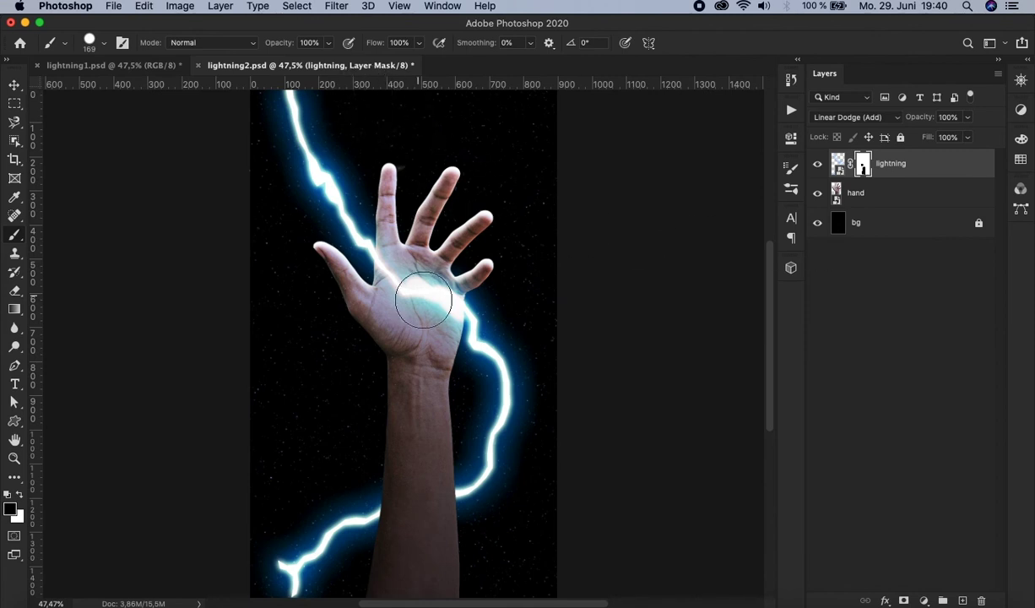
key("super+2")
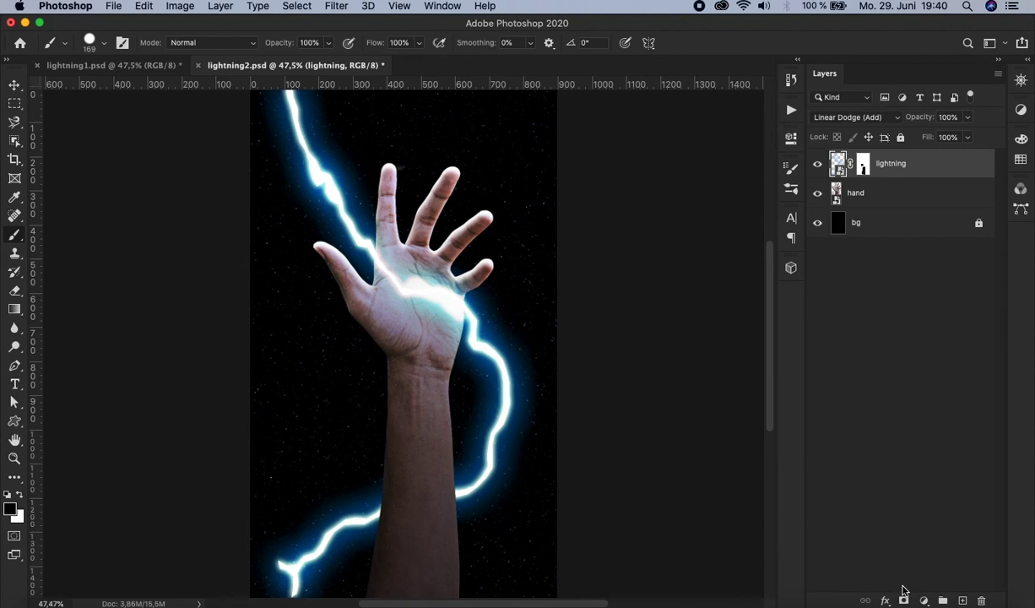
Step: Add a new layer and trace a Magnetic Lasso selection starting from the canvas top
left_click(963, 600)
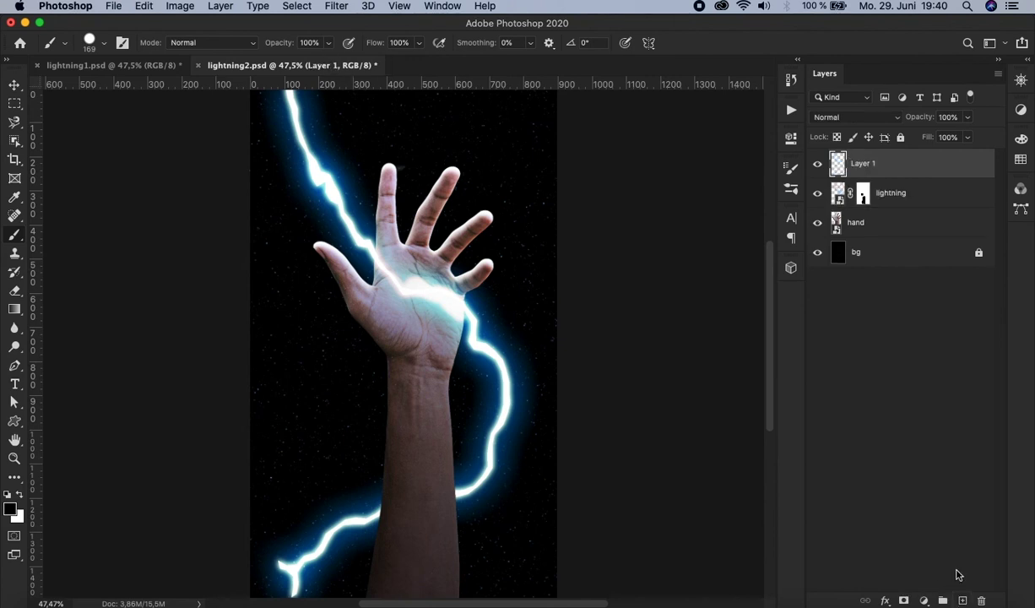
key("super+minus")
left_click(15, 120)
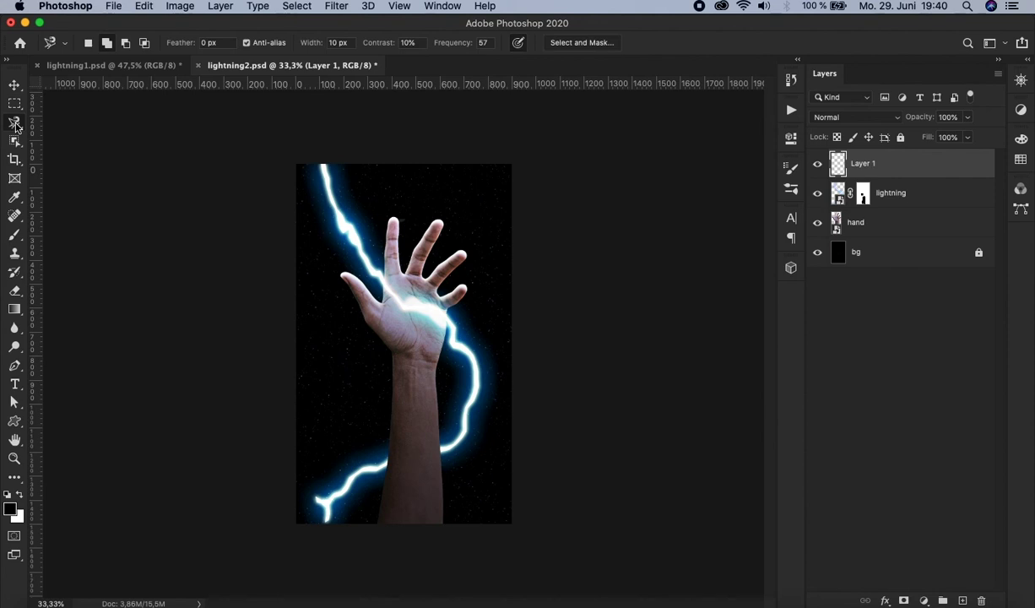
left_click(377, 164)
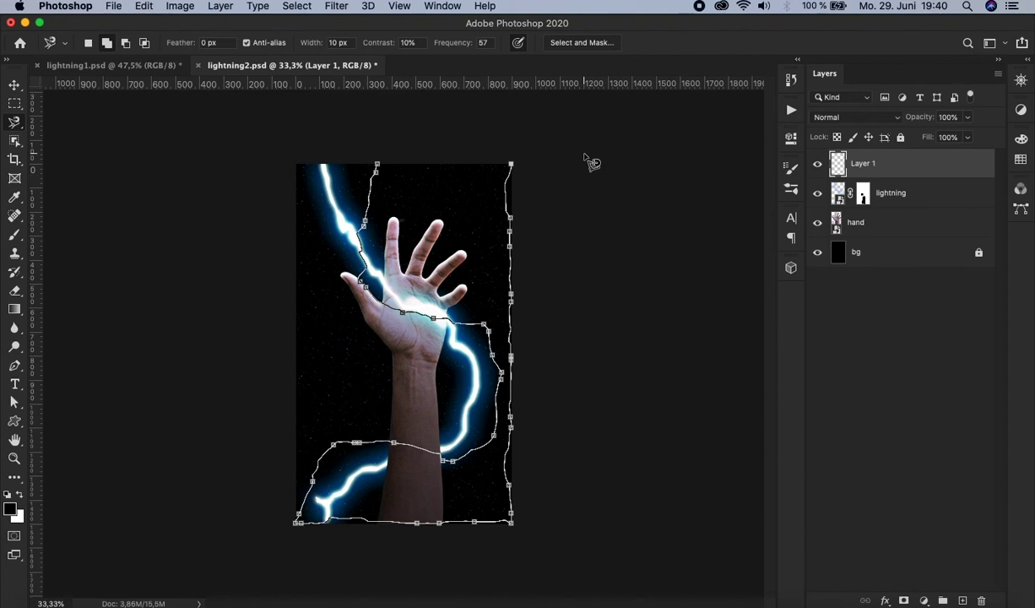
key("Return")
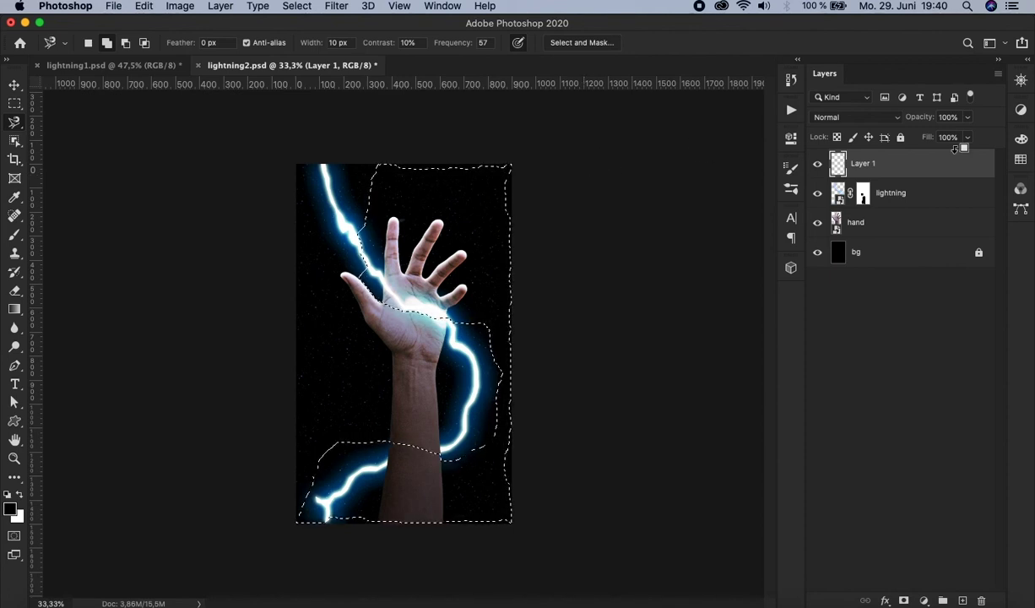
Step: Fill the inverted selection black and the traced area white, then deselect
key("ctrl+shift+i")
key("alt+BackSpace")
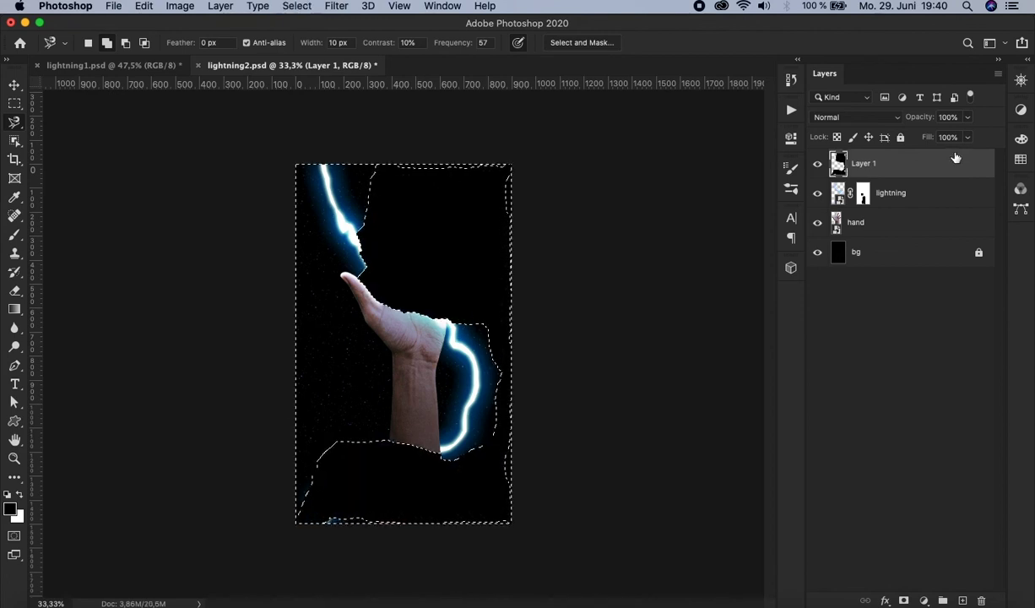
key("ctrl+shift+i")
key("ctrl+BackSpace")
key("ctrl+d")
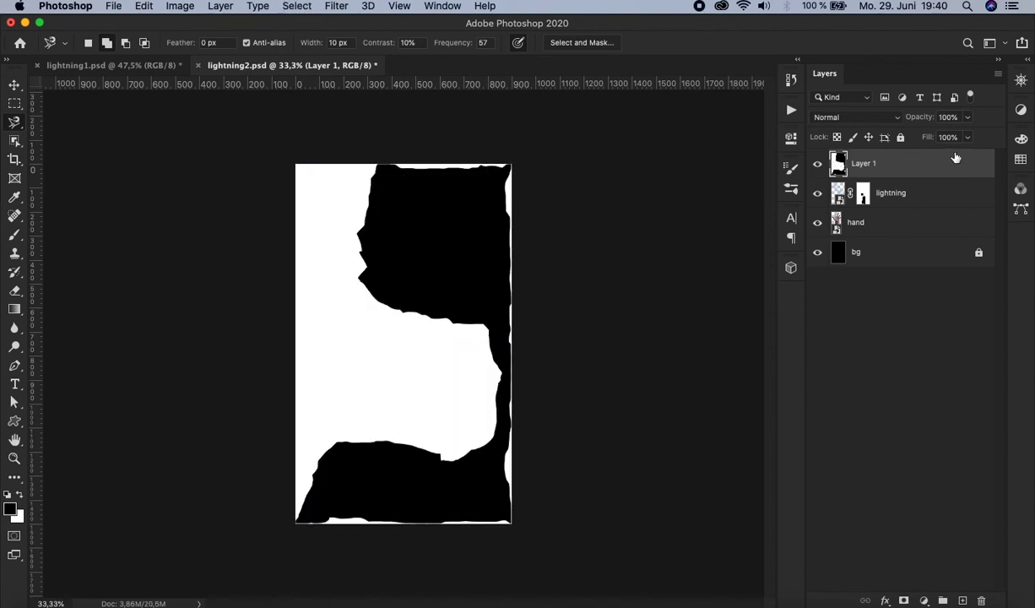
Step: Brush black over the map's white slivers along the top, right and bottom edges
key("b")
right_click(436, 221)
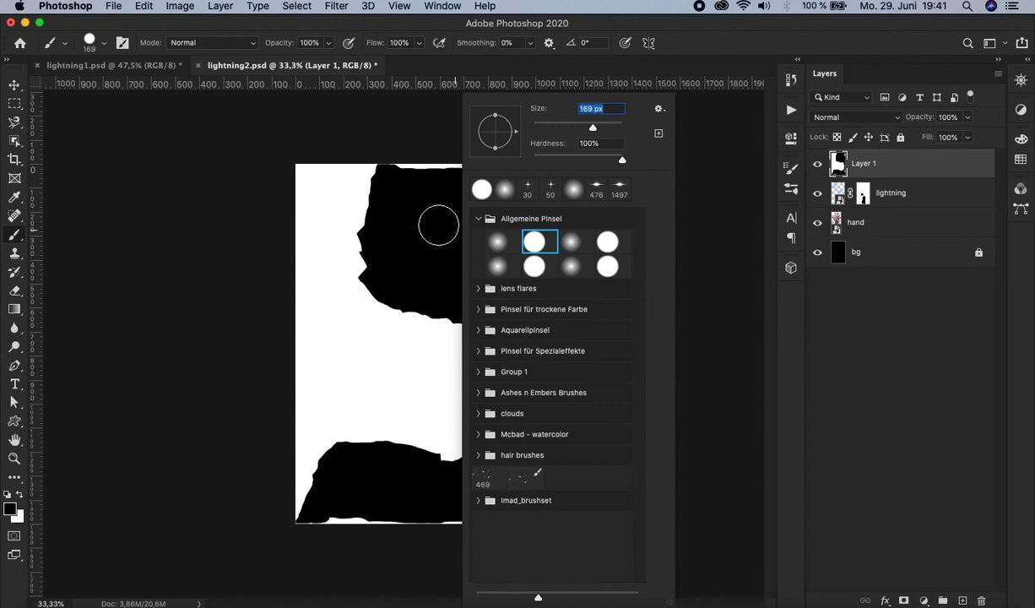
left_click_drag(398, 166, 510, 169)
left_click(526, 486, "shift")
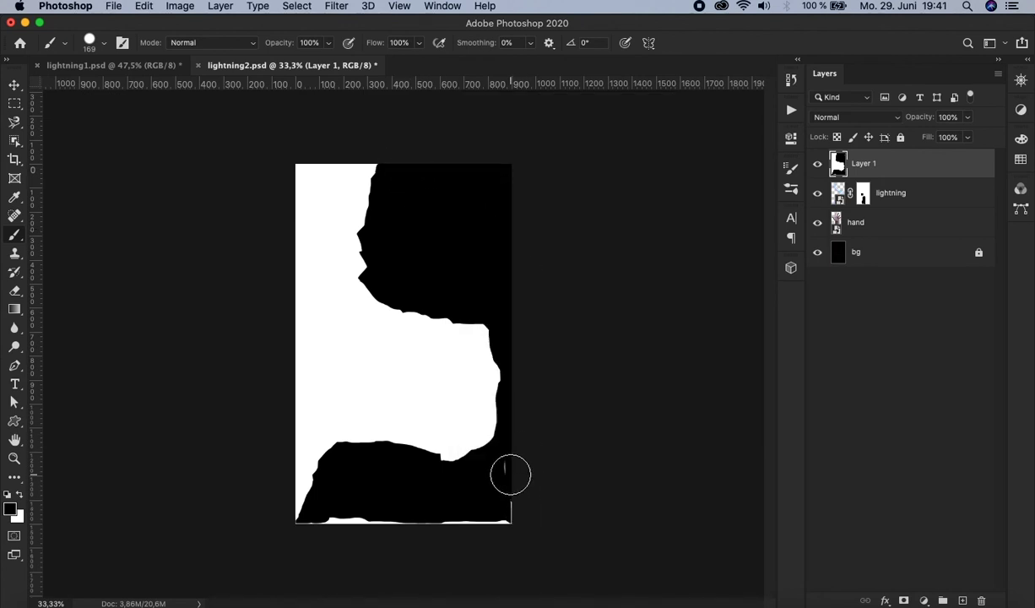
left_click(510, 526)
mouse_move(510, 526)
left_mouse_down()
mouse_move(375, 516)
mouse_move(295, 543)
left_mouse_up()
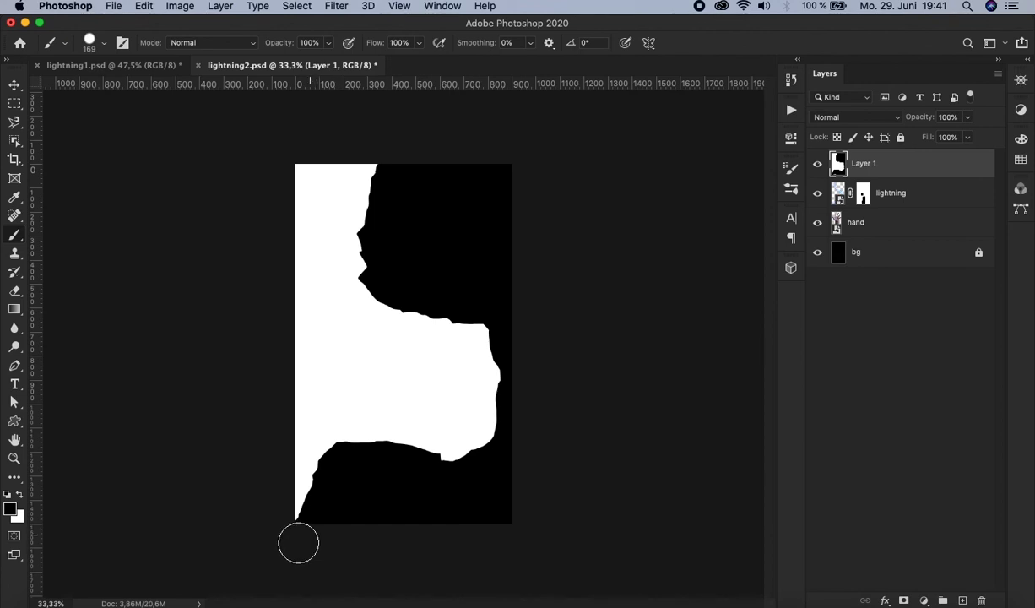
Step: Apply a 30-pixel Gaussian Blur to the map and bring up the Actions panel
left_click(335, 5)
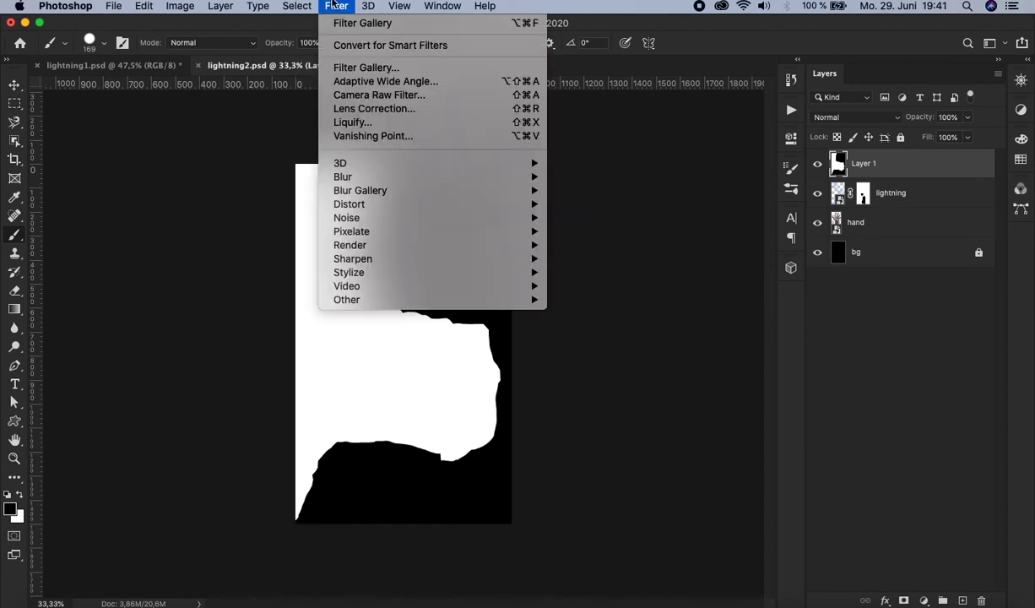
mouse_move(439, 176)
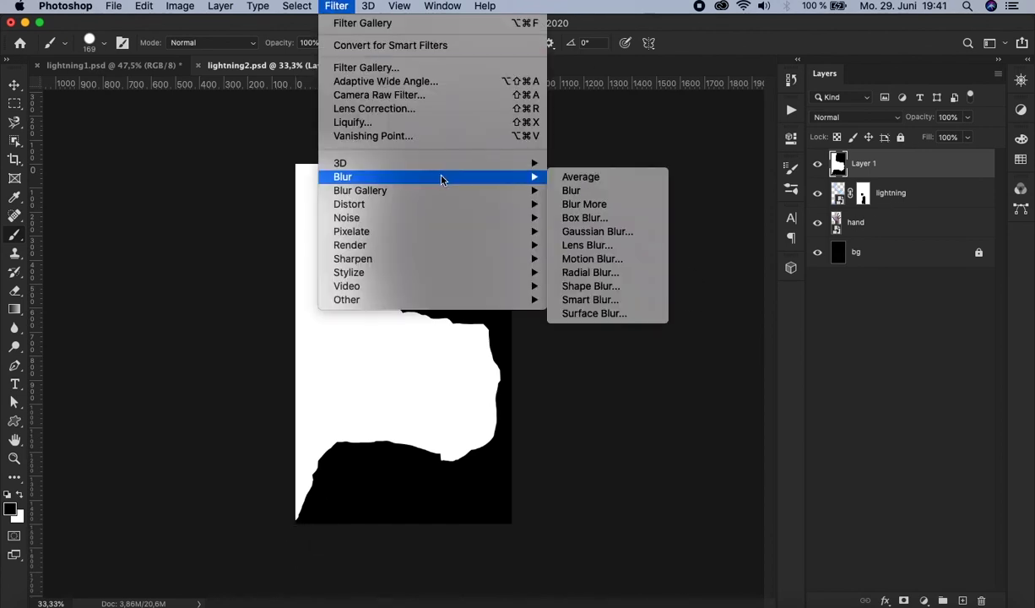
left_click(600, 231)
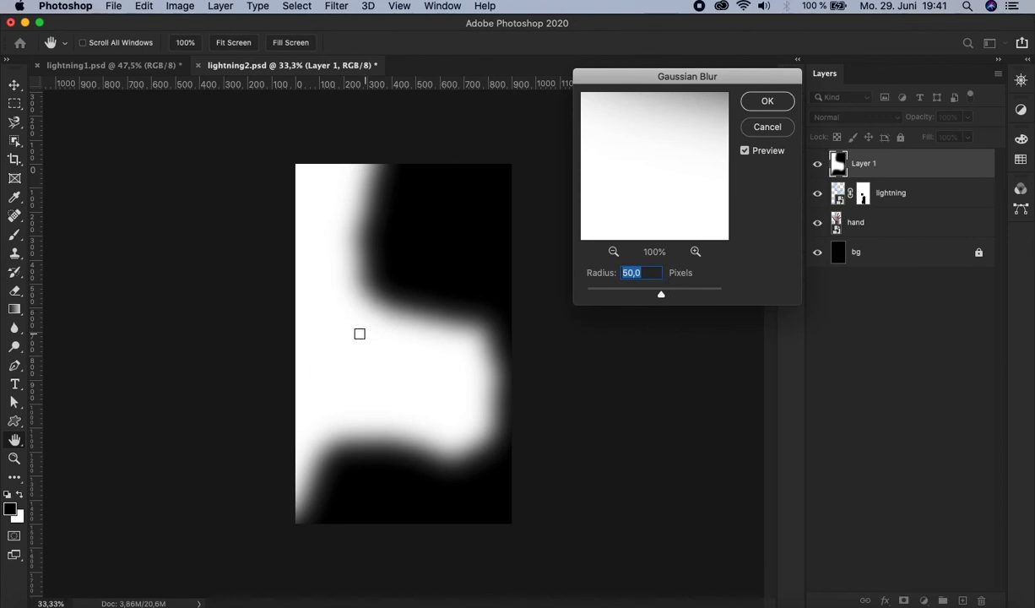
left_click(629, 271)
key("BackSpace")
type("3")
key("Return")
key("b")
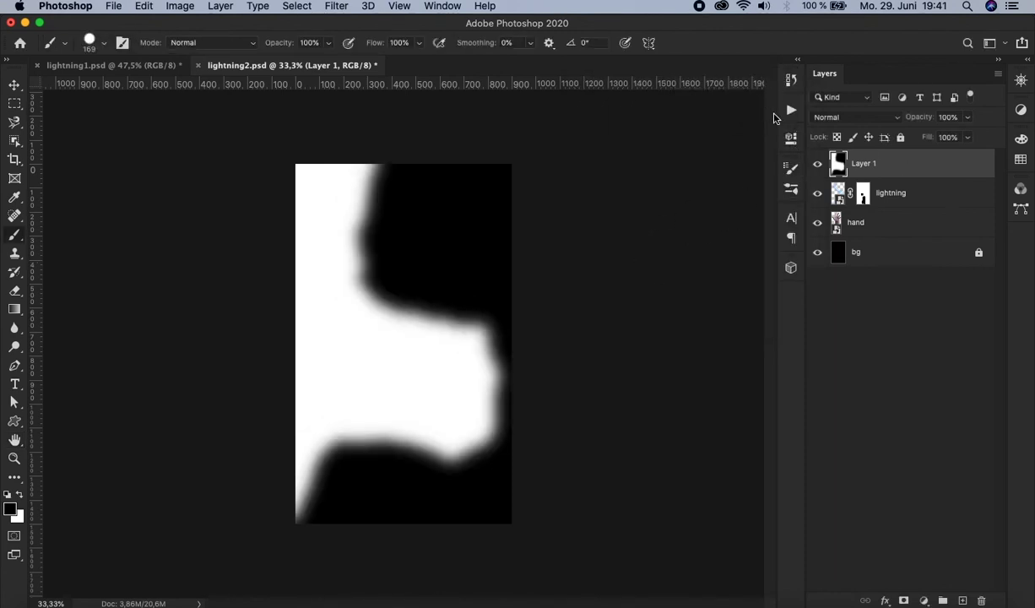
left_click(796, 111)
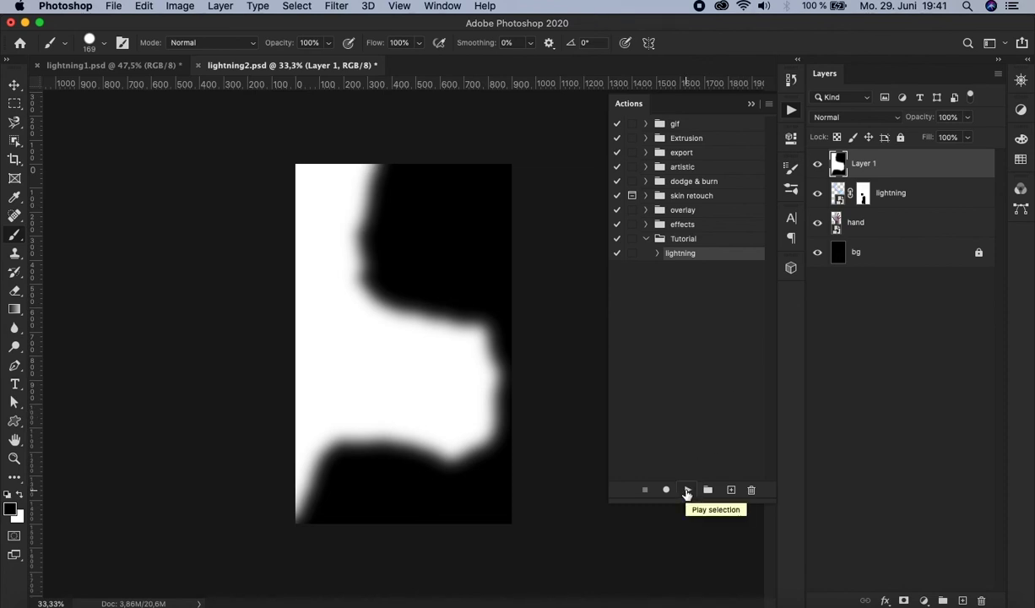
Step: Replay the lightning action, mask the new top layer to remove the spark left of the wrist
left_click(687, 491)
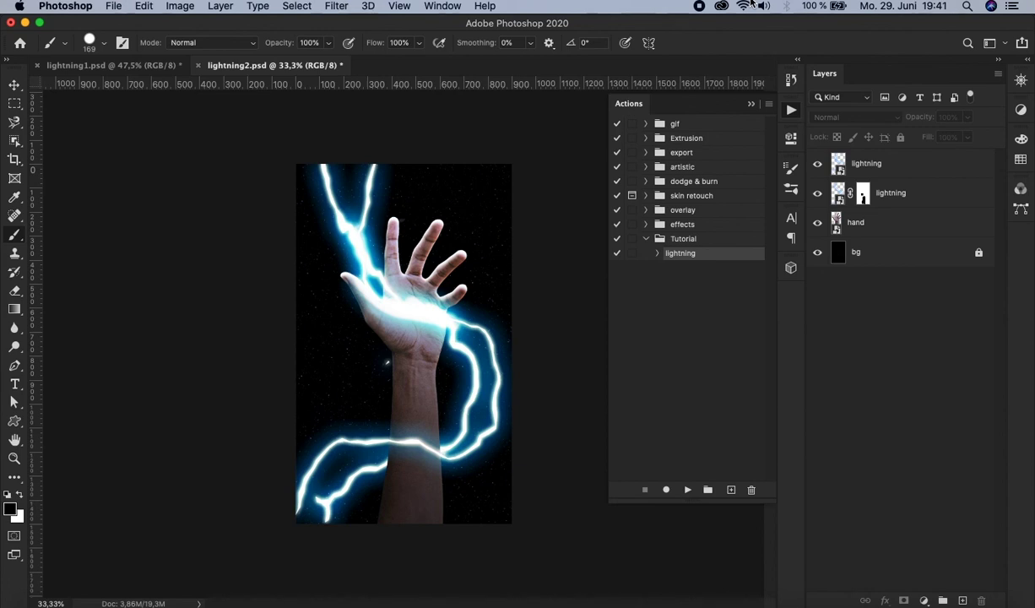
scroll(404, 343, "up", 2)
left_click(938, 161)
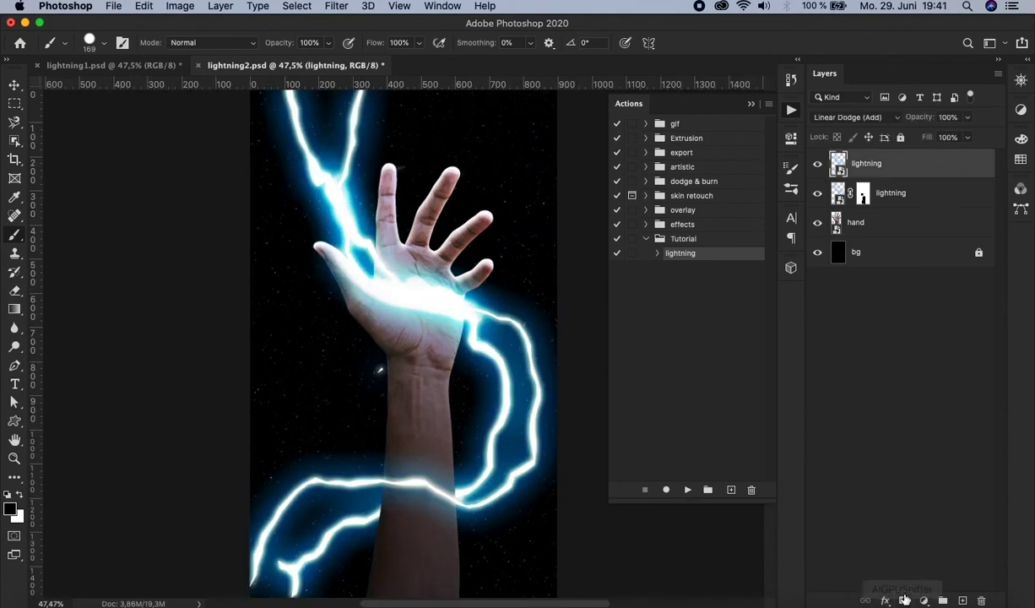
left_click(903, 600)
left_click(365, 378)
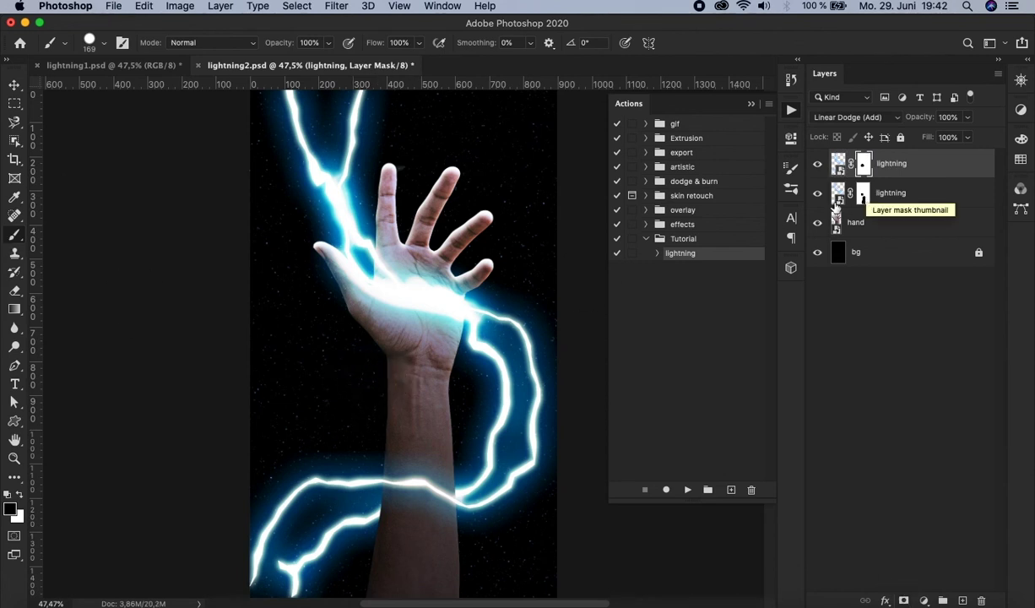
left_click(751, 104)
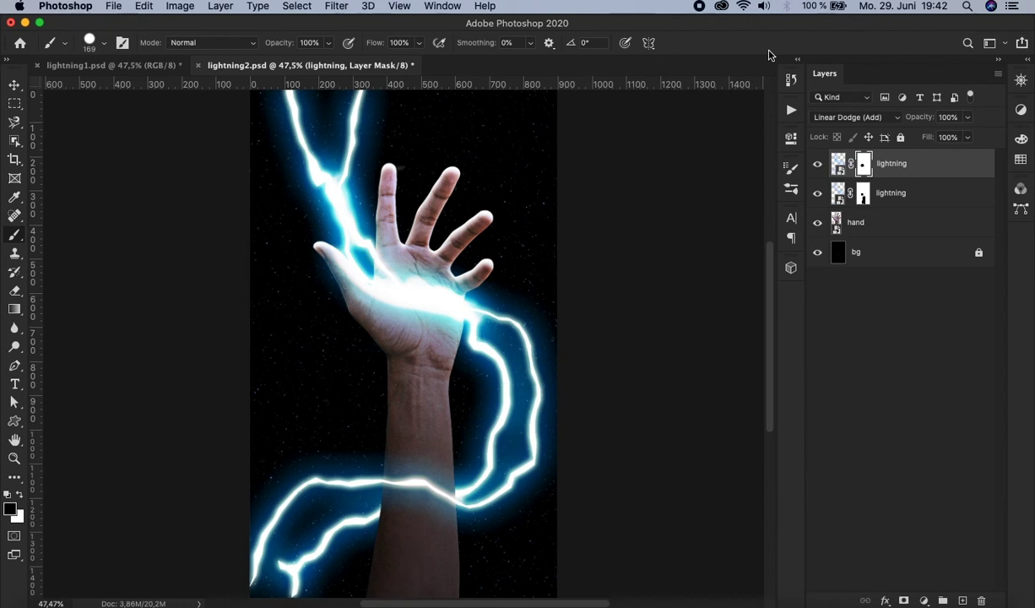